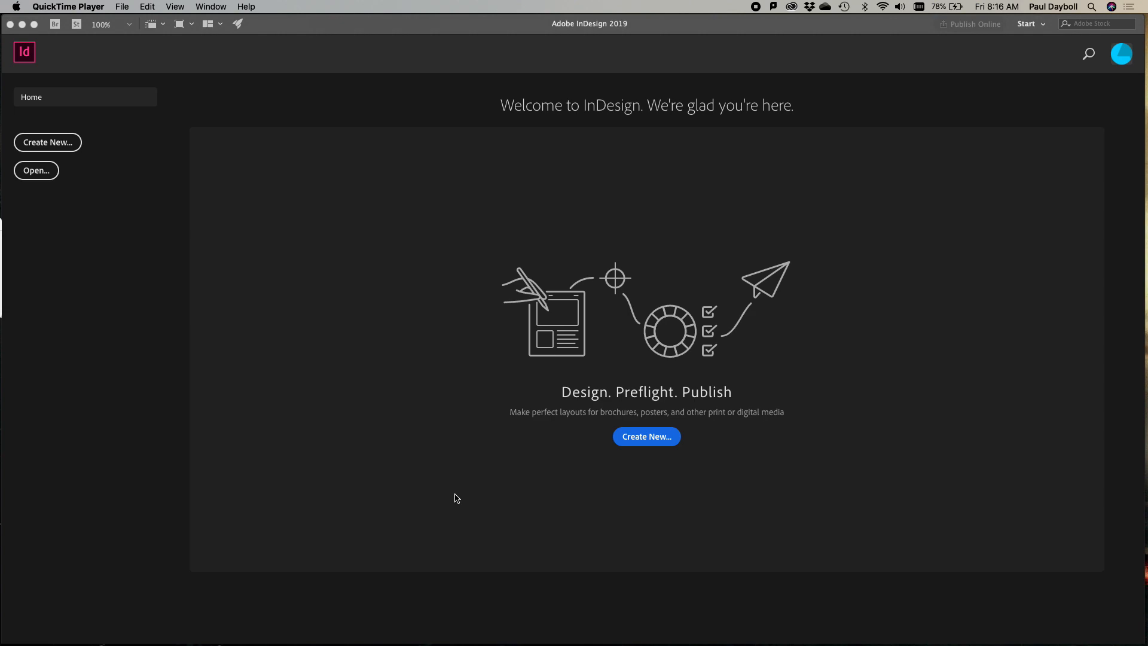
Step: Create a new mobile document from the iPhone 8/7/6 preset (750 x 1334 px) with all margins set to 0 px
click(65, 145)
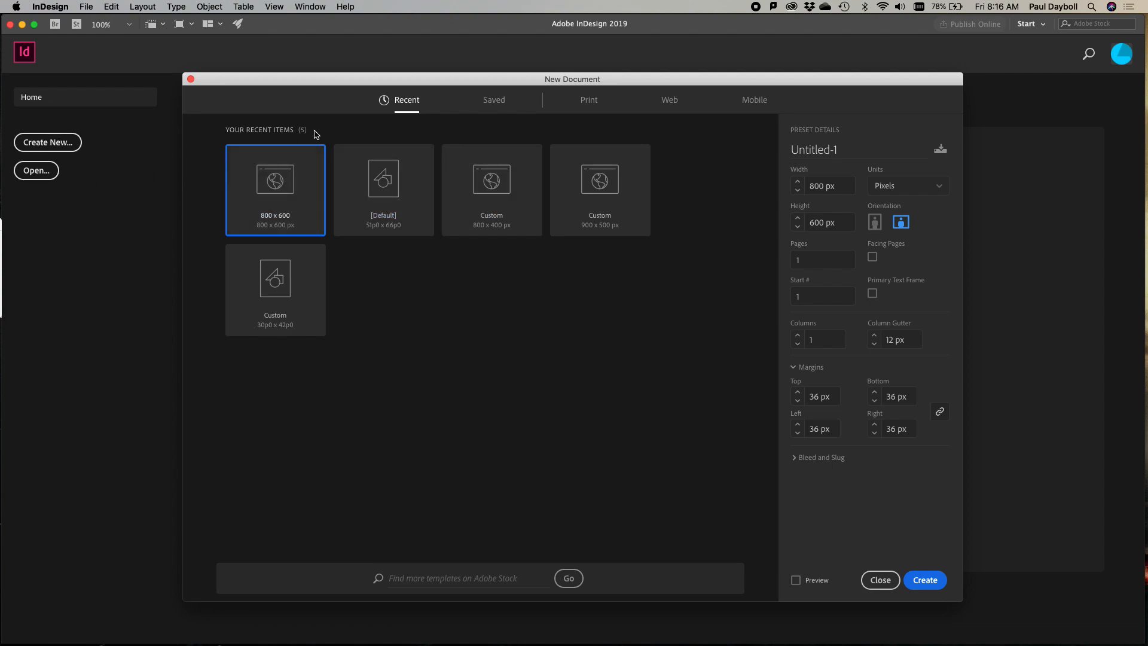
click(751, 105)
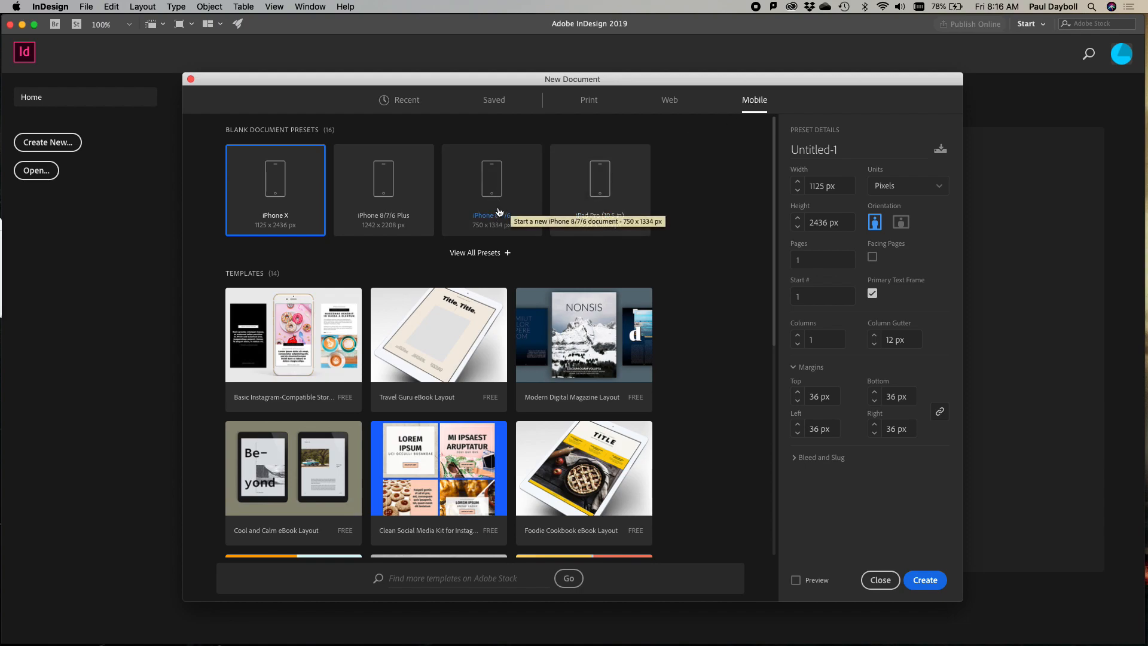
click(496, 175)
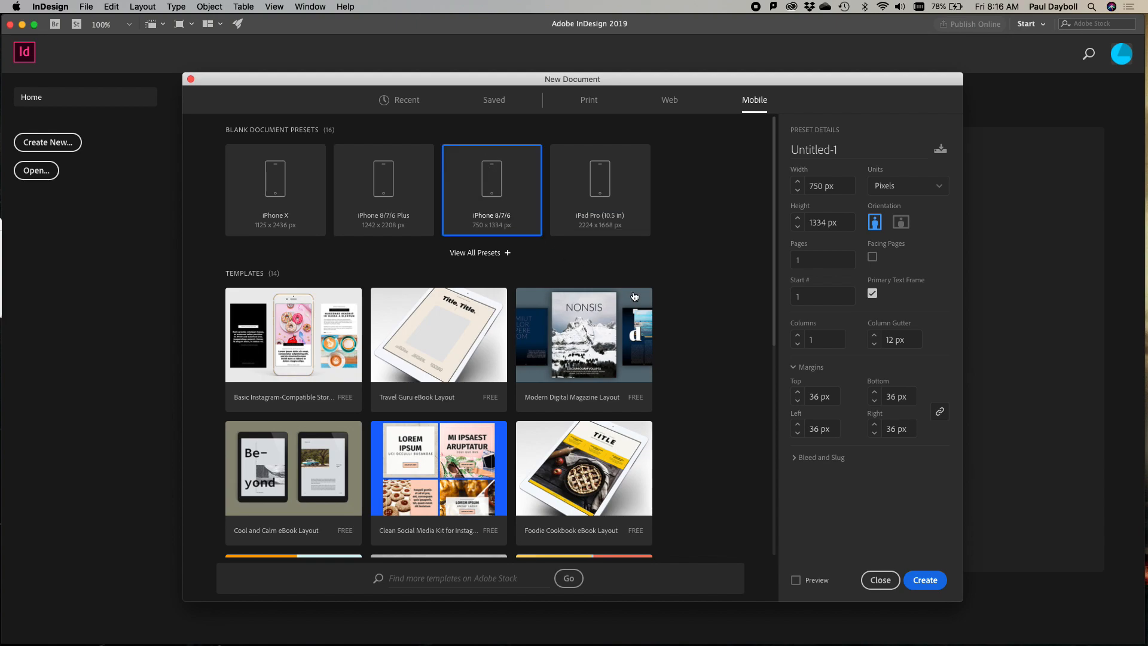
click(818, 396)
drag(819, 396, 806, 393)
text(0)
key(Tab)
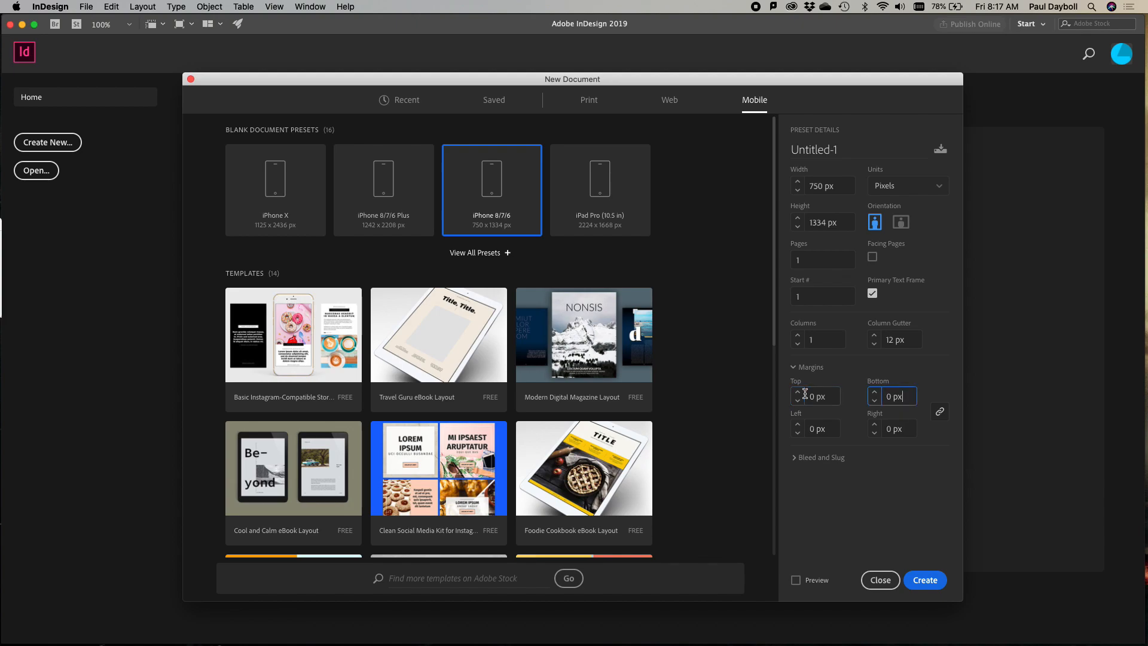
click(927, 581)
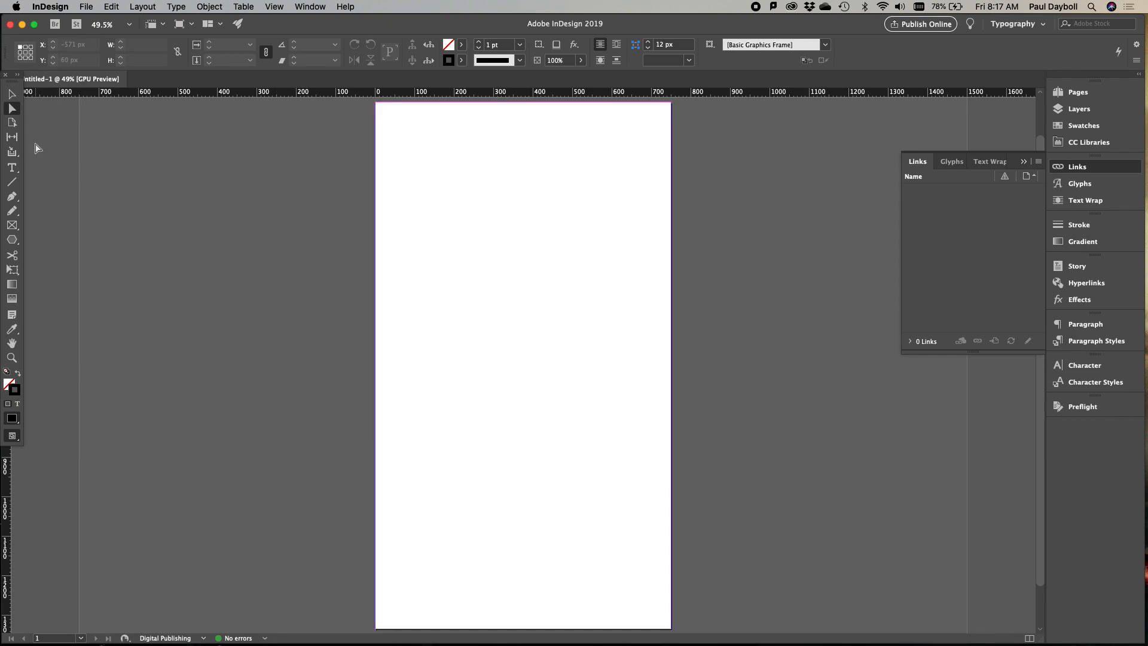
Step: Draw a rectangle about 490 px wide and 1107 px high inside the page, ready for selection
drag(15, 240, 72, 250)
drag(437, 146, 630, 583)
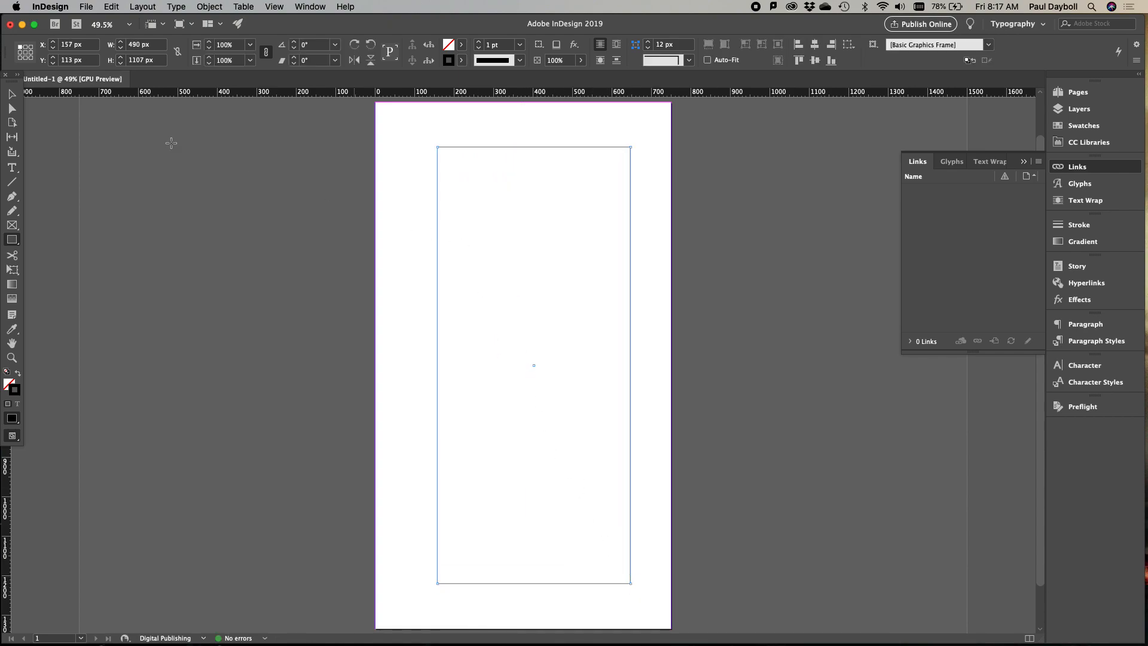
click(12, 95)
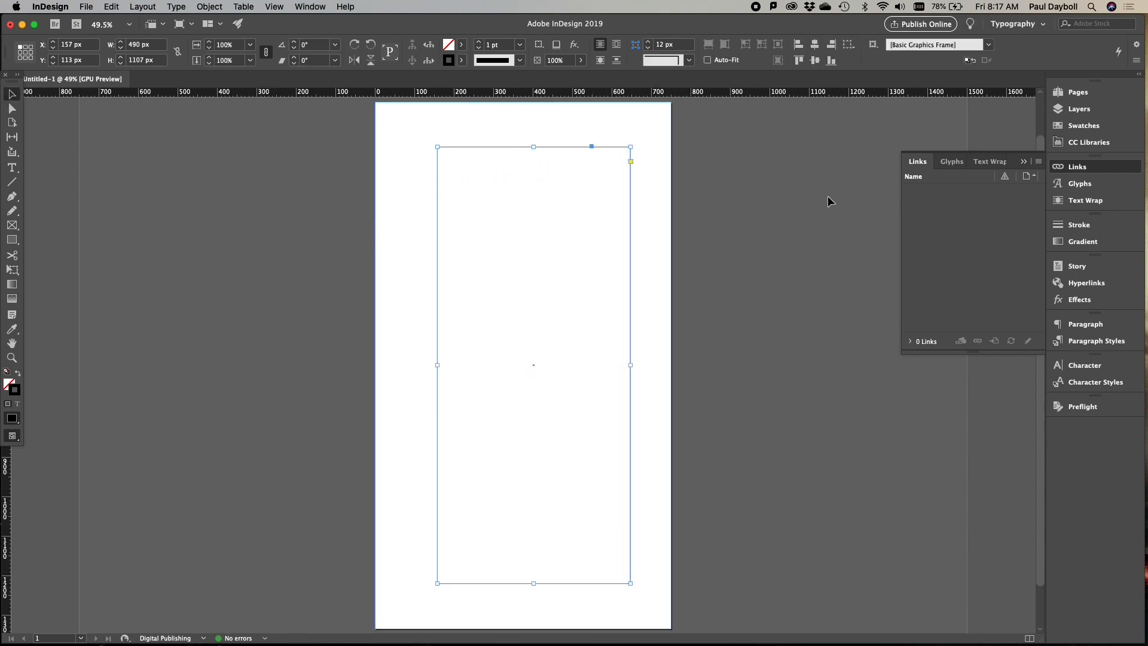
Step: Align the rectangle's stroke to the inside and set its weight to 15 pt
click(1080, 226)
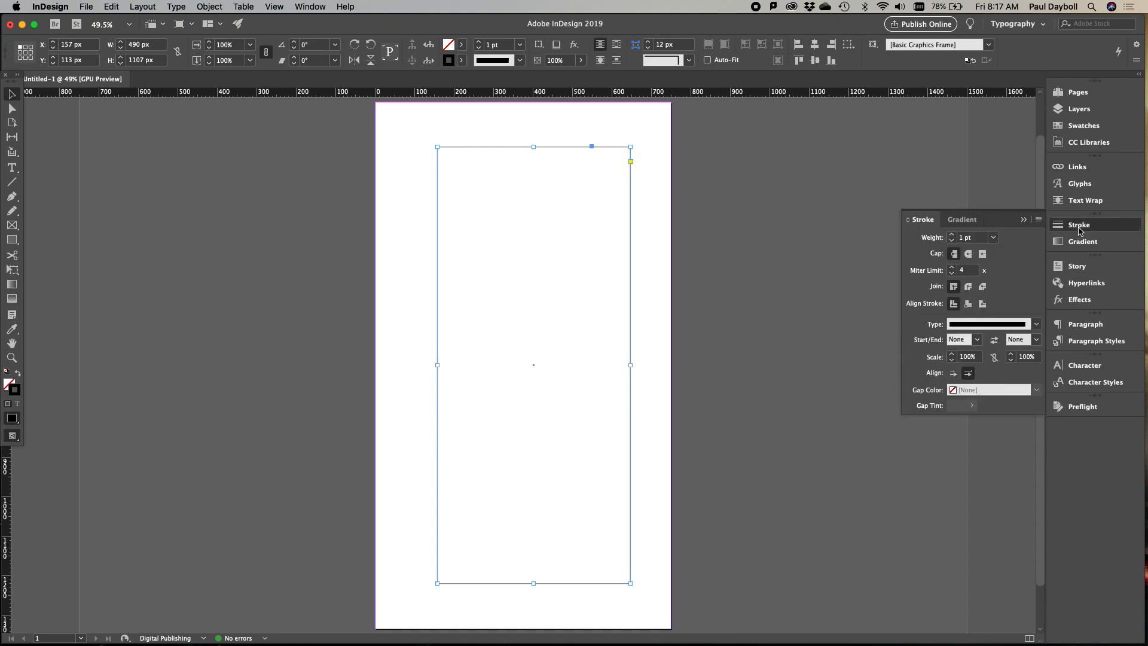
click(969, 309)
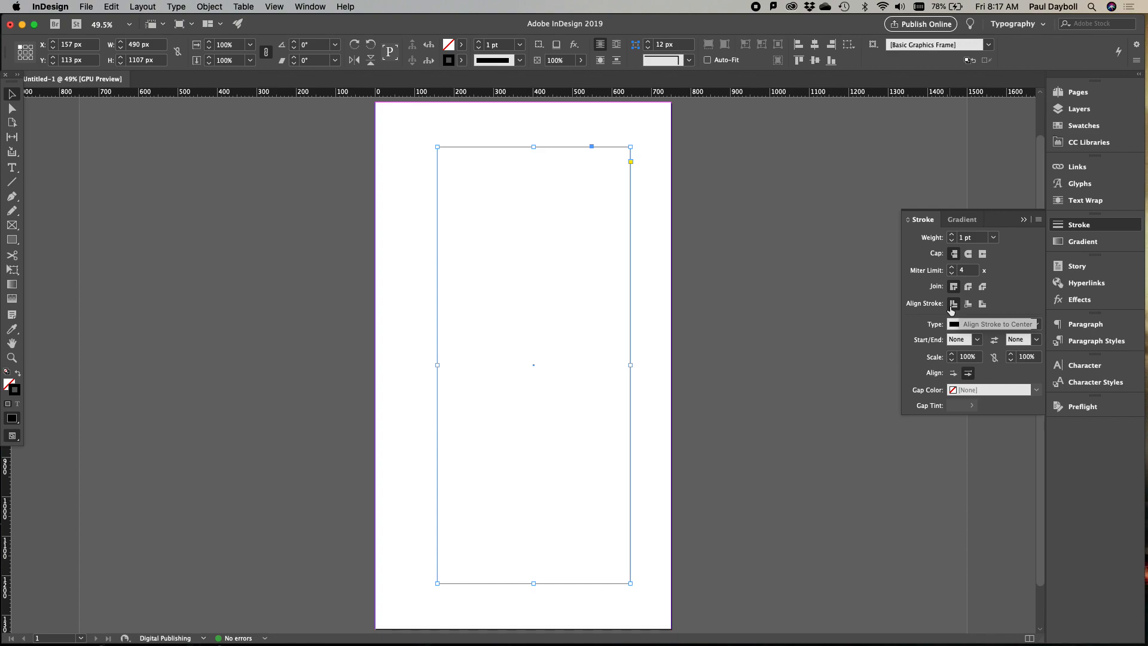
click(968, 305)
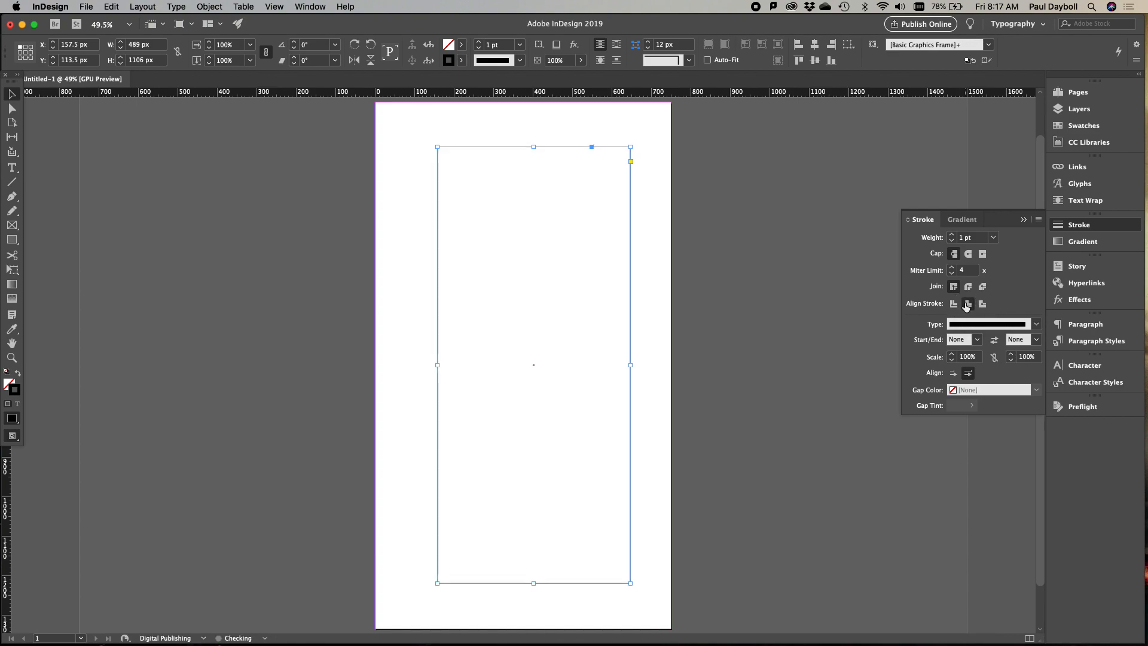
click(953, 235)
click(952, 235)
click(952, 235)
click(952, 235)
click(952, 235)
click(952, 235)
click(953, 235)
click(952, 235)
click(952, 236)
click(952, 235)
click(952, 235)
click(953, 235)
click(952, 235)
click(952, 235)
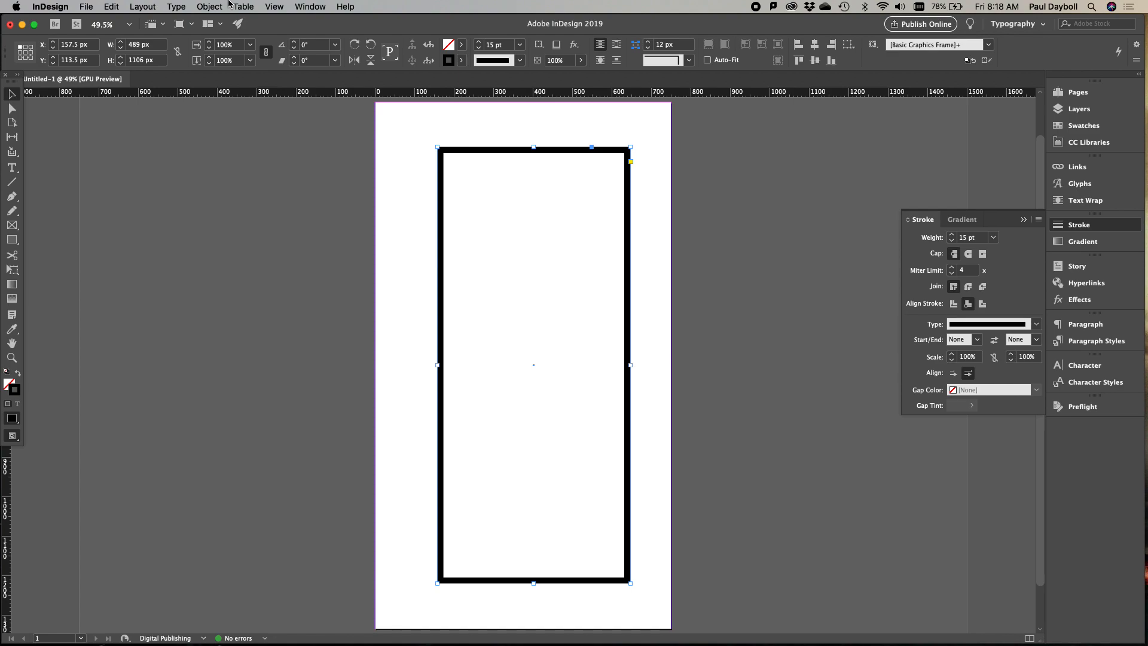
Step: Apply Rounded corners of 62 px to all four corners of the rectangle, with the preview turned on
click(209, 6)
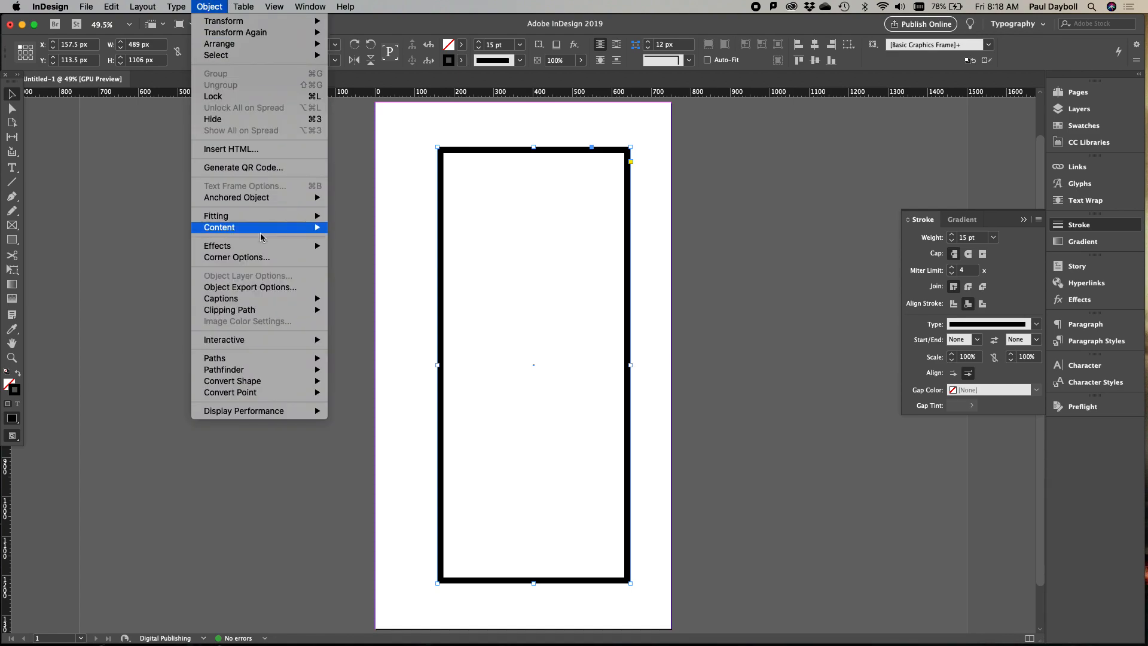
click(249, 263)
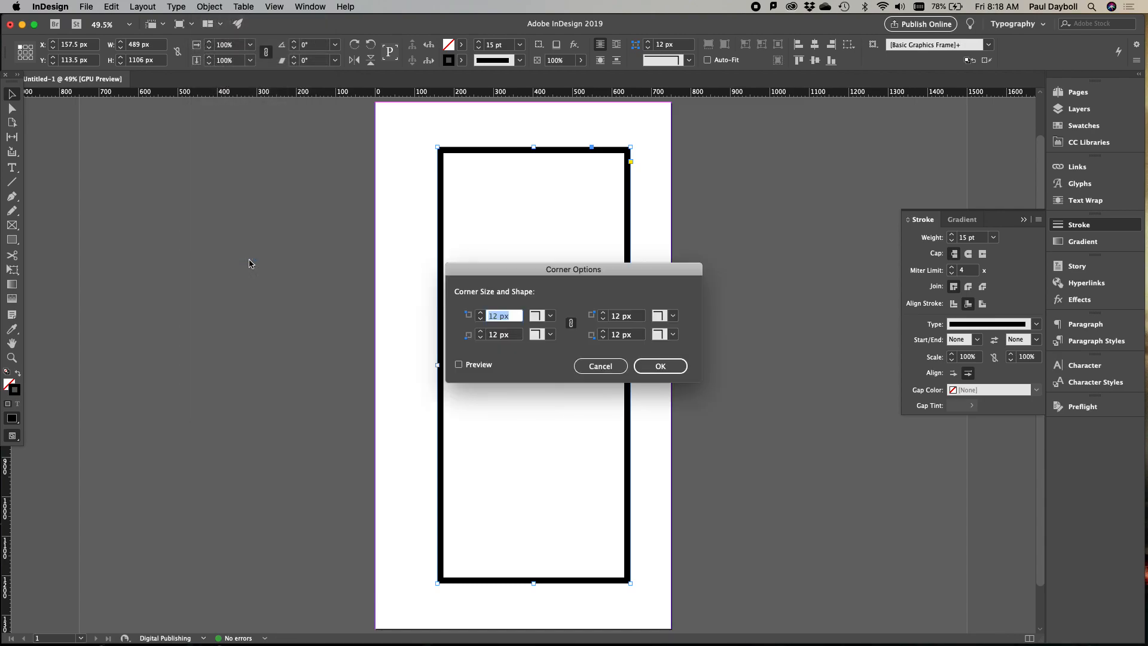
click(550, 316)
click(578, 391)
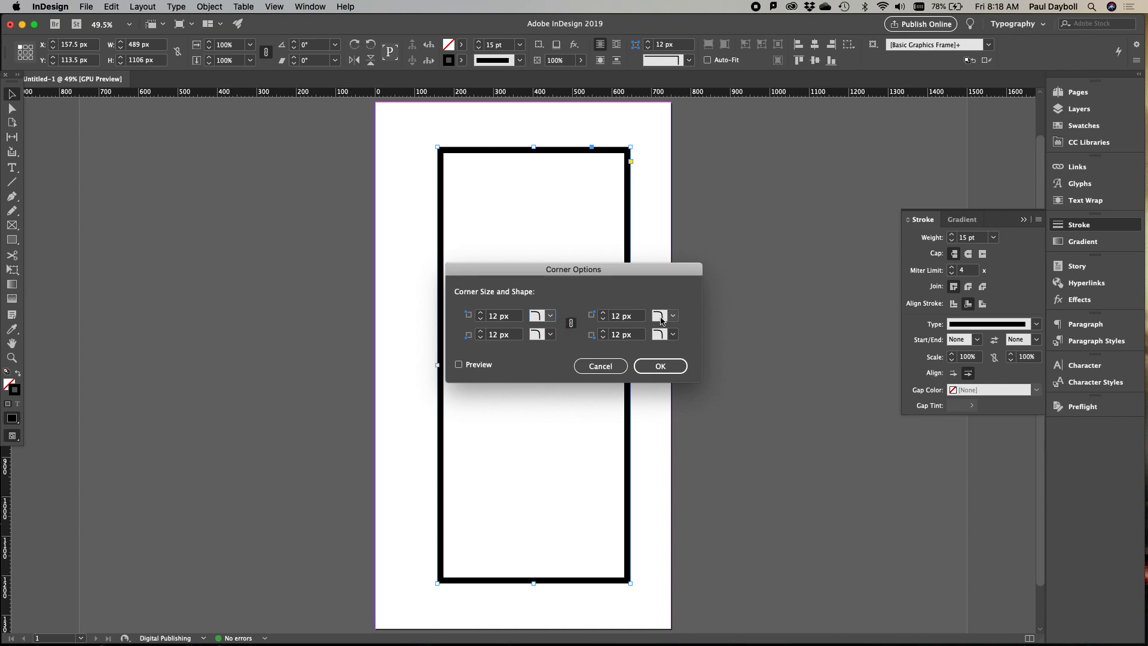
click(483, 314)
click(482, 314)
click(482, 313)
click(482, 313)
click(482, 314)
click(482, 313)
click(483, 314)
click(482, 313)
click(482, 313)
click(482, 313)
click(482, 314)
click(460, 365)
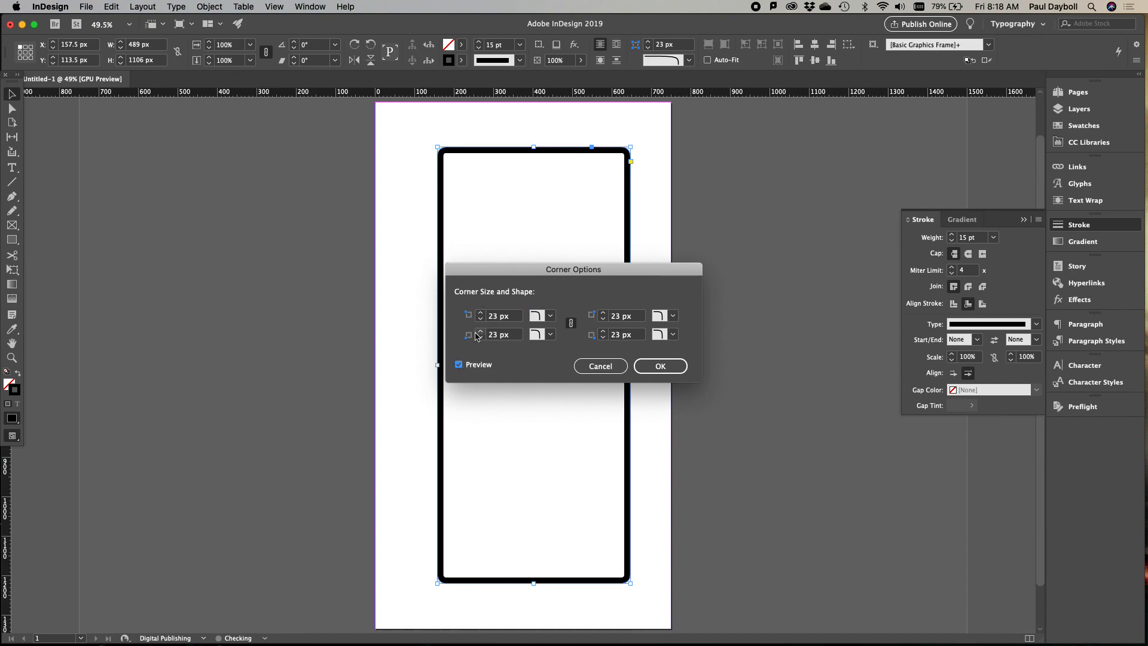
click(481, 314)
click(481, 313)
click(481, 313)
click(481, 313)
click(481, 314)
click(481, 314)
click(481, 313)
click(481, 313)
click(481, 313)
click(481, 314)
click(481, 313)
click(481, 313)
click(481, 313)
click(480, 314)
click(480, 314)
click(481, 314)
click(481, 314)
click(480, 314)
click(480, 313)
click(481, 313)
click(481, 313)
click(481, 314)
click(480, 314)
click(480, 313)
click(481, 314)
click(481, 313)
click(481, 313)
click(481, 313)
click(481, 314)
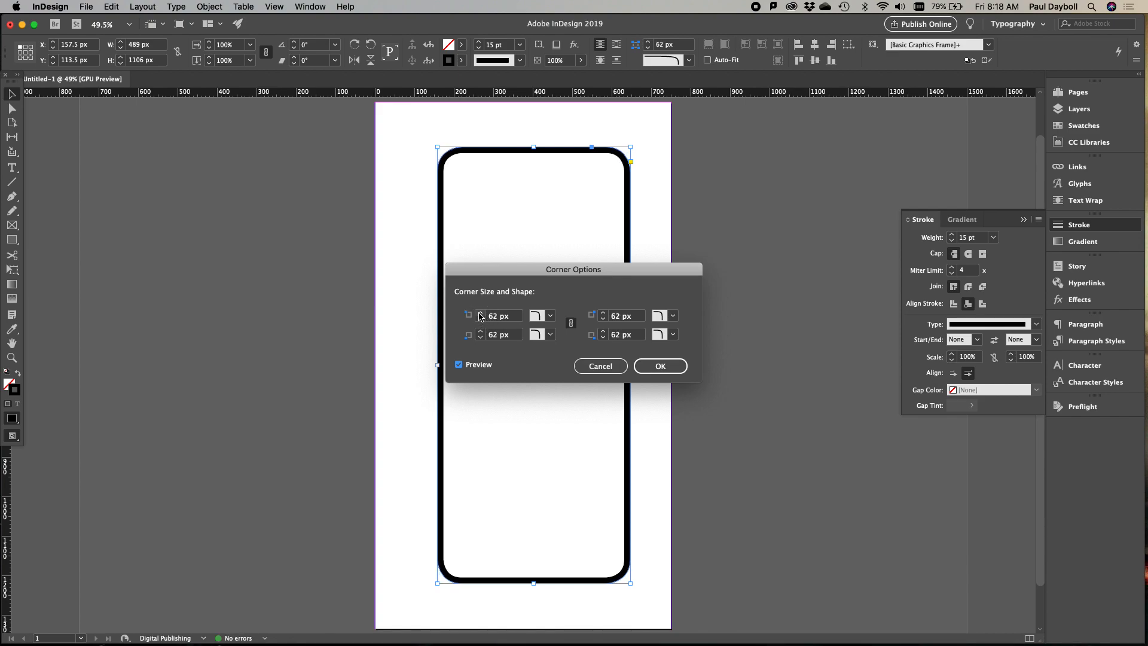
click(660, 366)
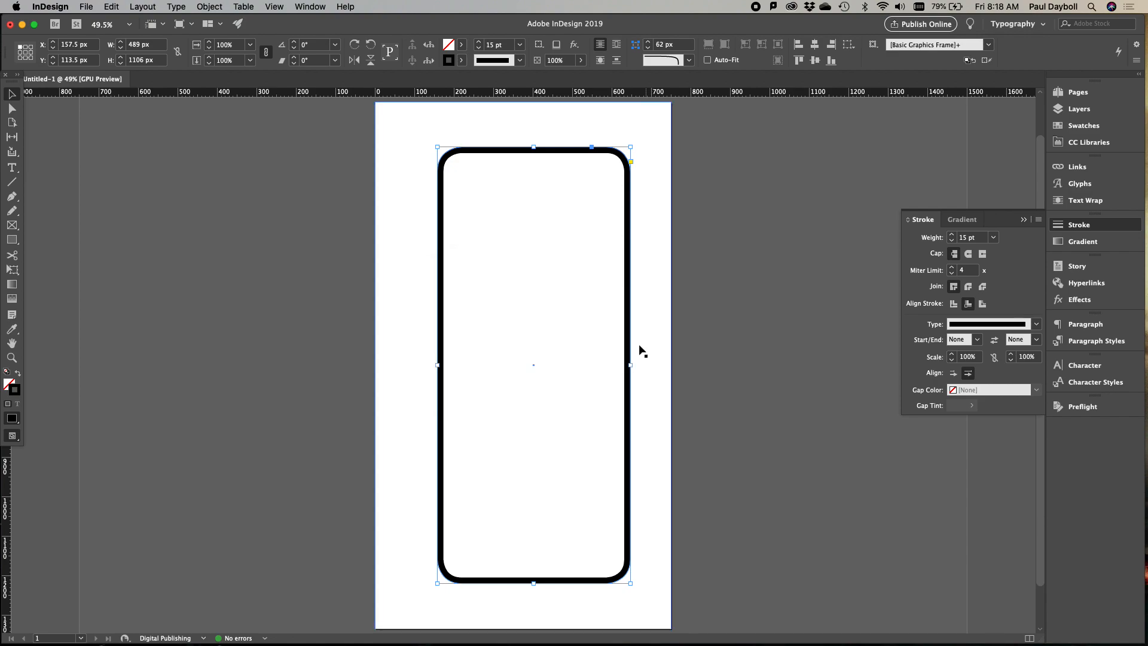
Step: Stretch the rounded rectangle on all four sides to fill the whole page at 750 x 1334 px
drag(534, 146, 528, 102)
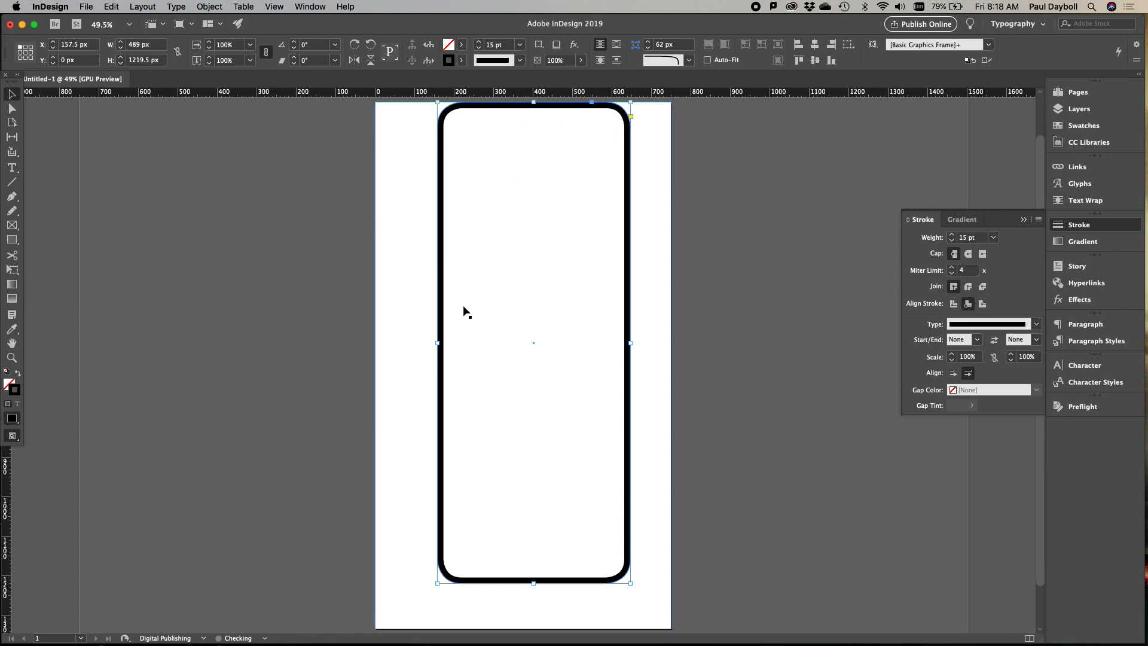
drag(438, 343, 375, 351)
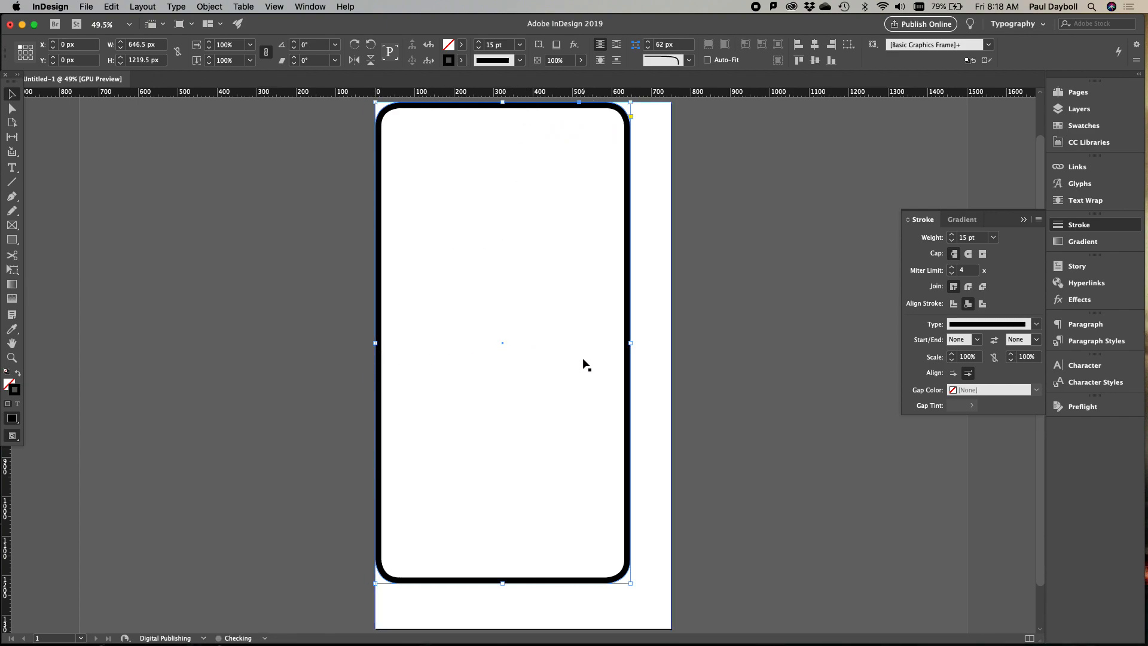
drag(631, 343, 671, 343)
drag(524, 583, 531, 629)
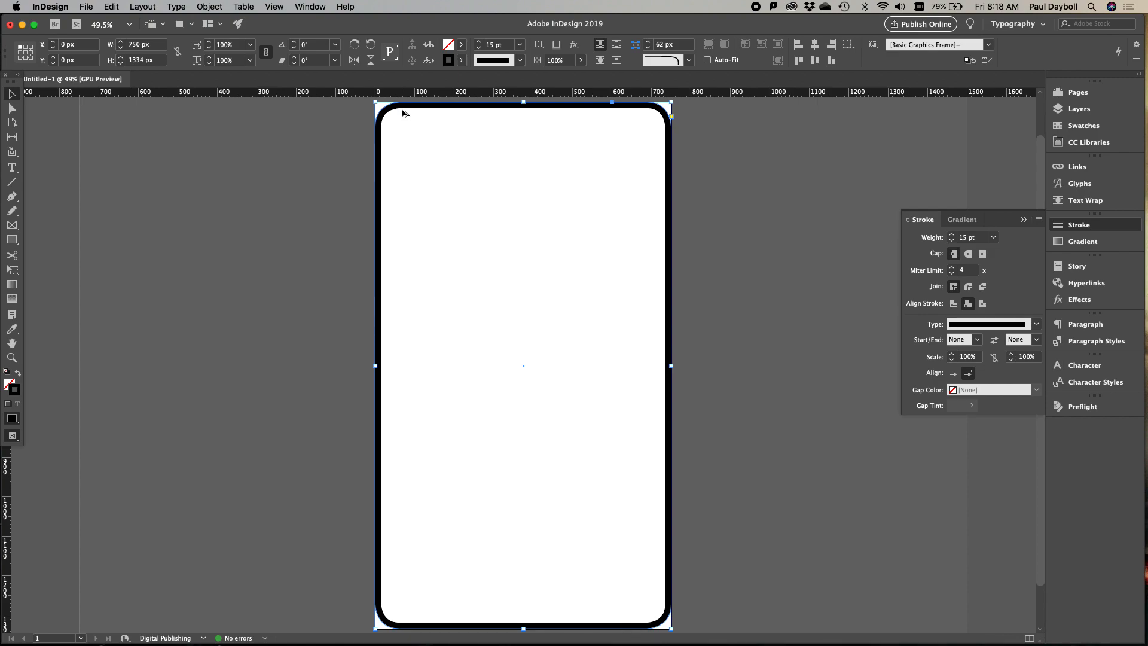
Step: Duplicate the rounded frame, align the copy over the original, and shorten it to a 143 px high bar along the page's lower edge
drag(402, 112, 456, 114)
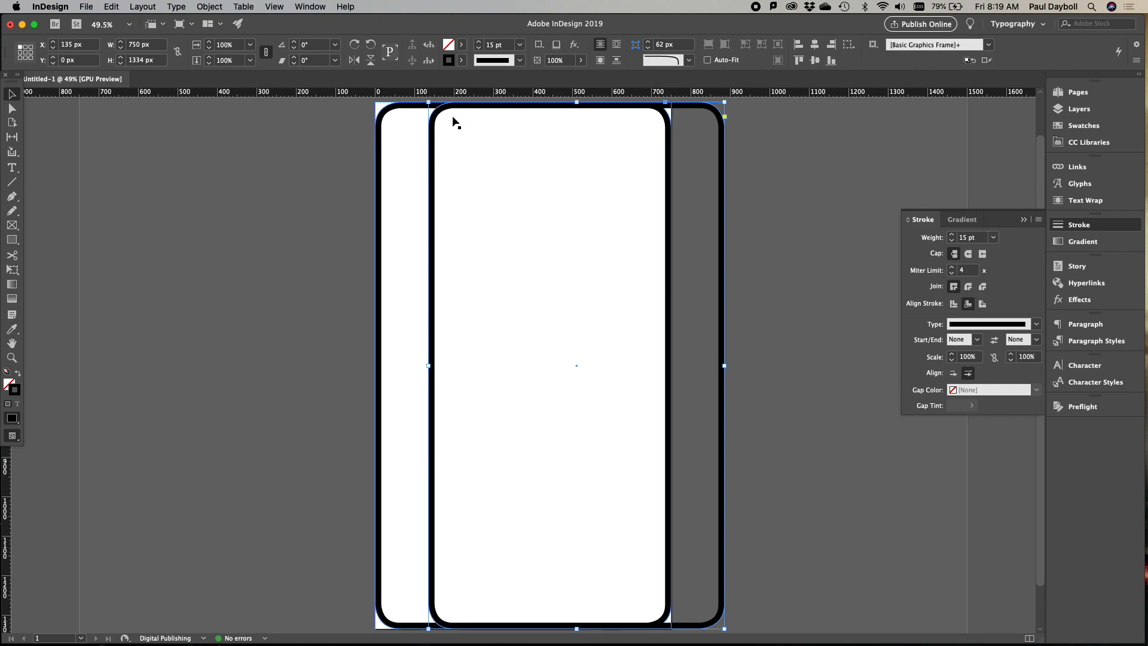
drag(432, 117, 383, 119)
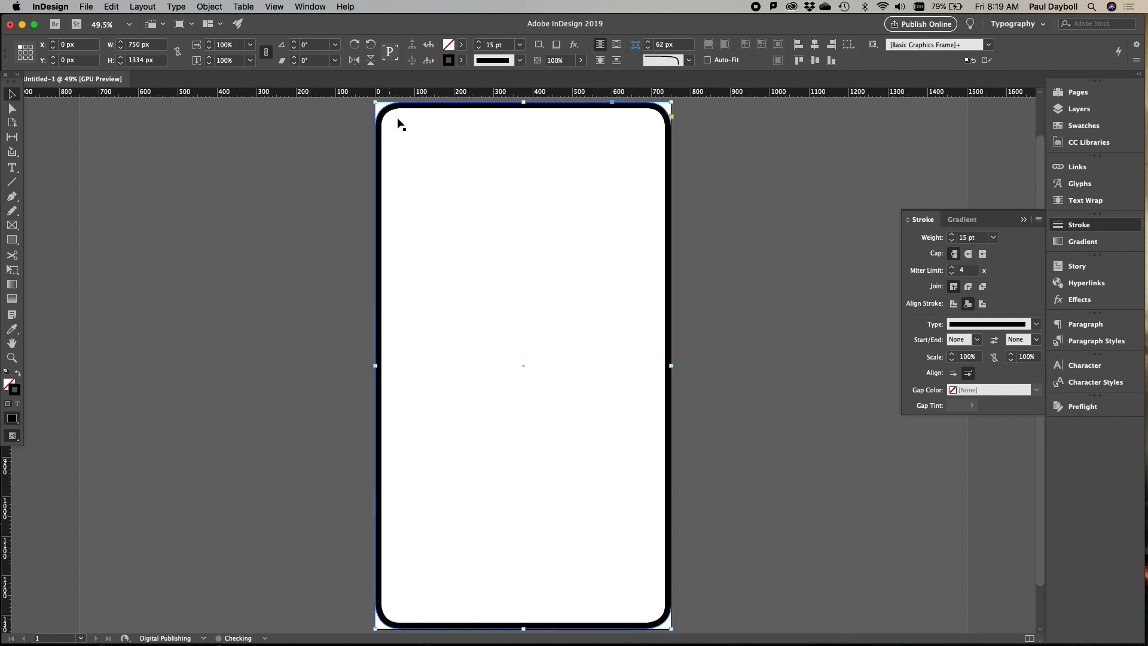
drag(525, 104, 526, 573)
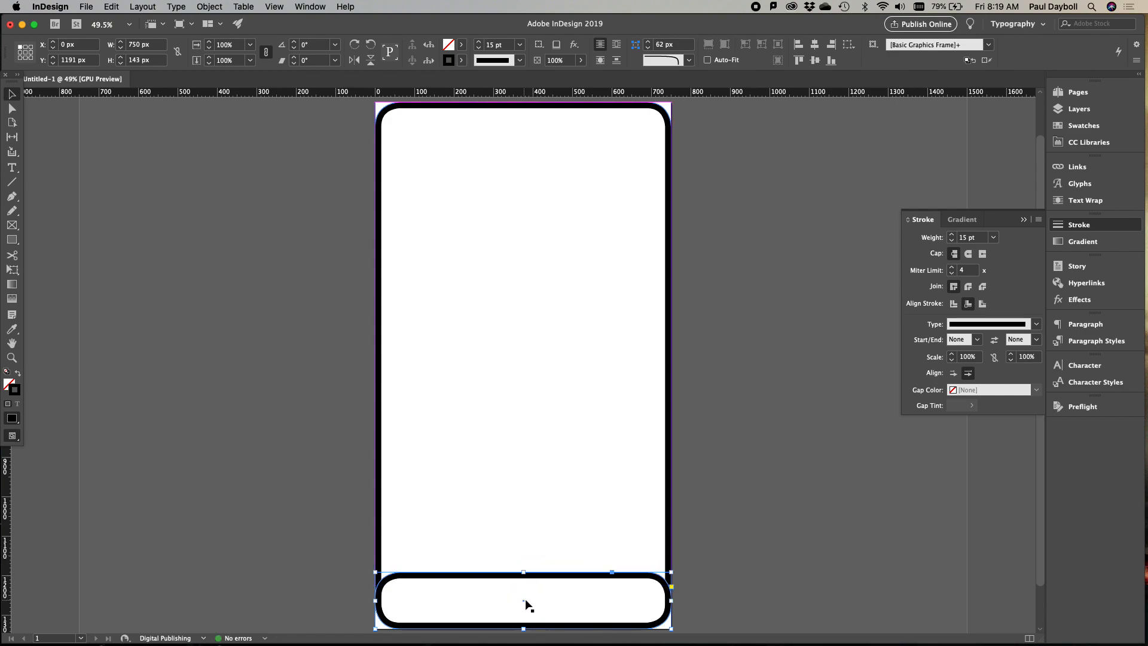
drag(524, 574, 523, 570)
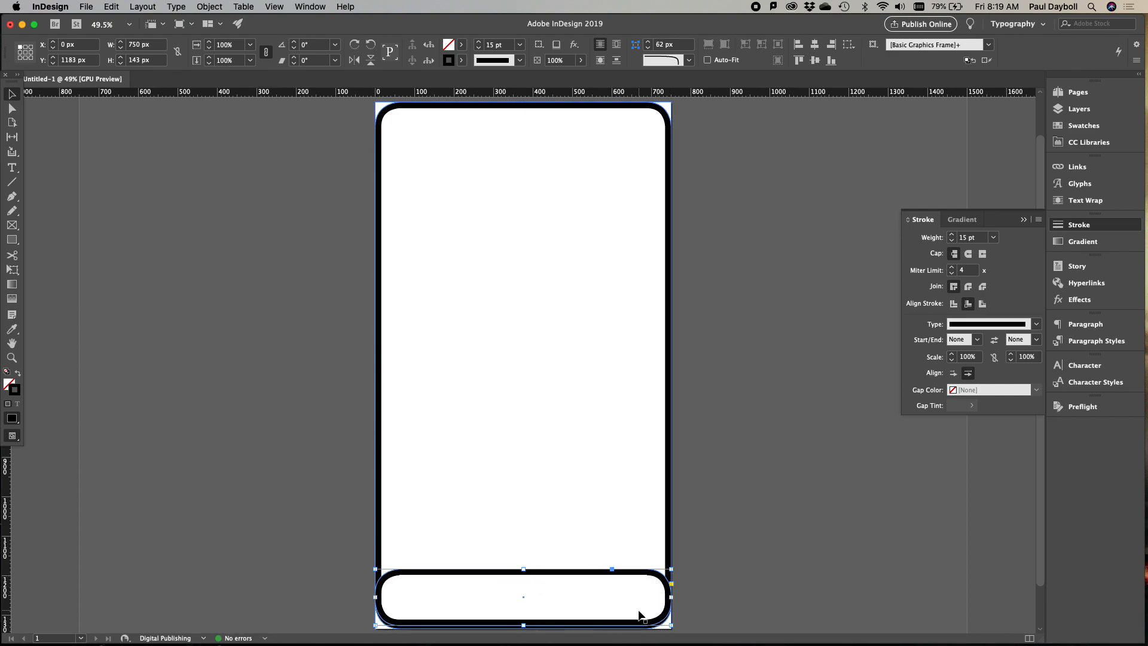
drag(598, 575, 600, 579)
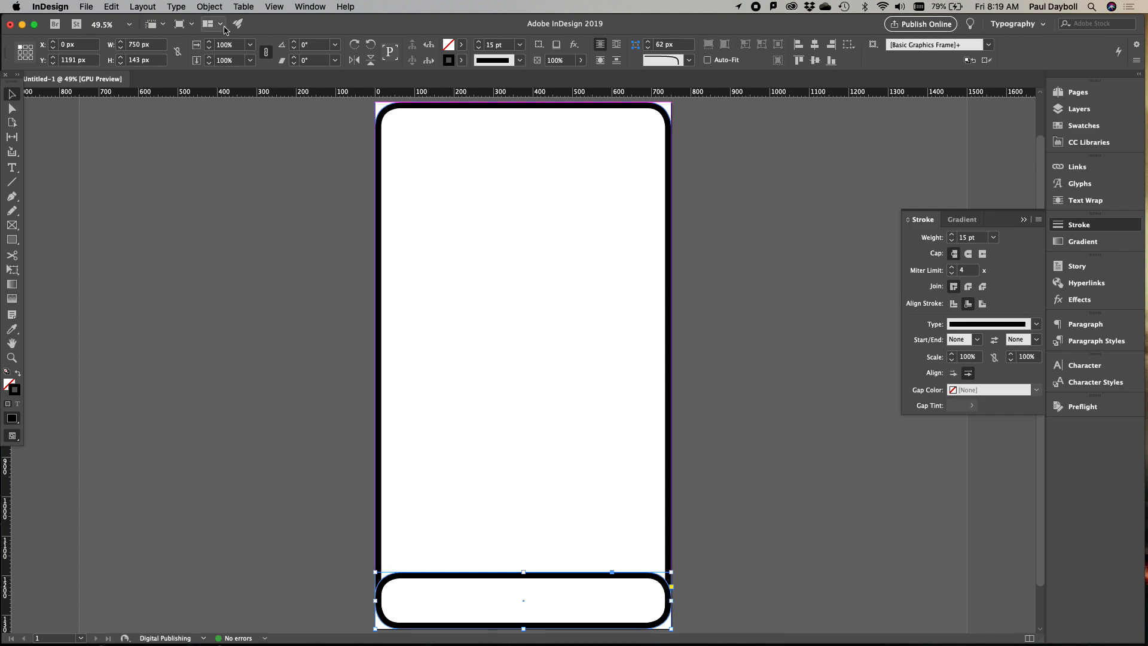
Step: Unlink the bar's corner settings and set its two upper corners to None, keeping the lower corners rounded
click(210, 7)
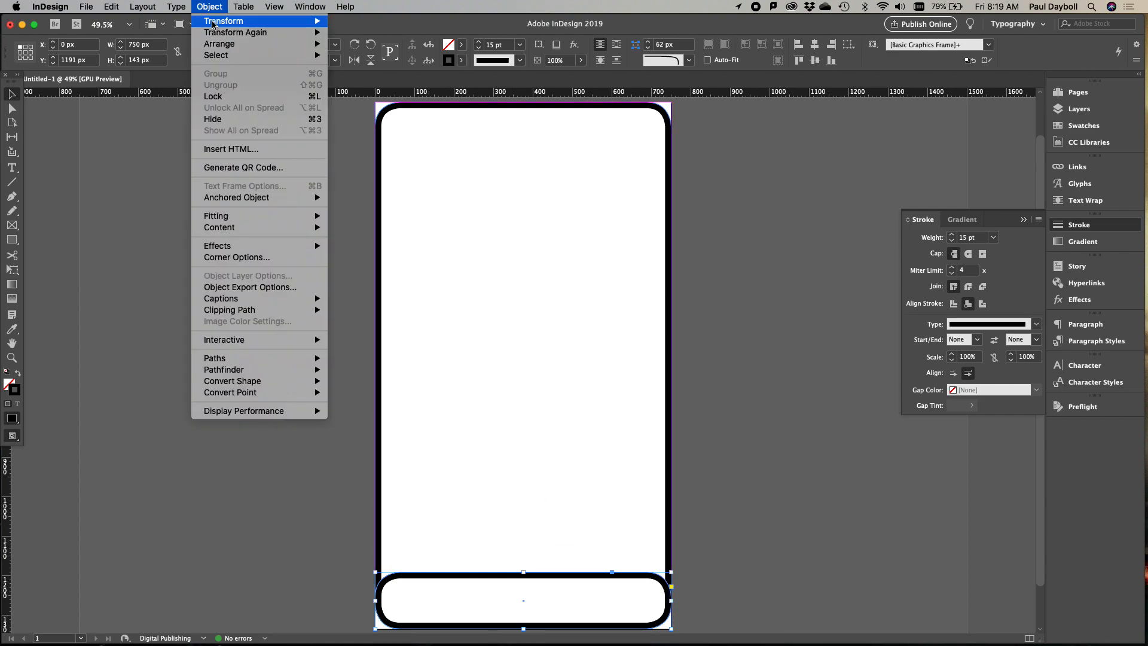
click(250, 261)
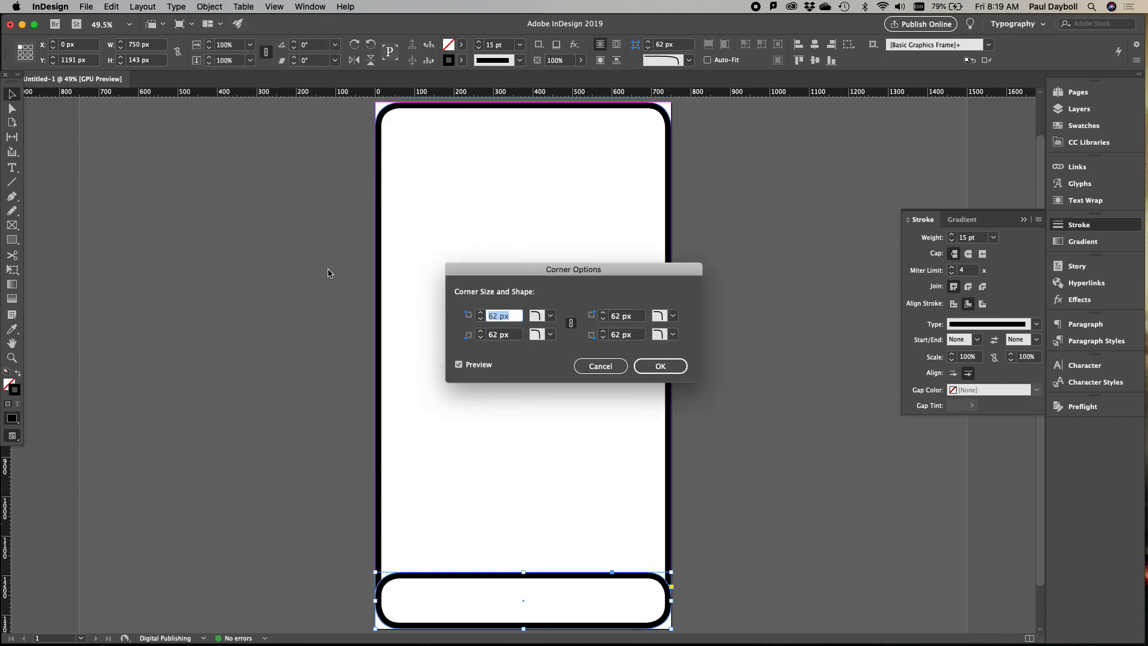
click(571, 324)
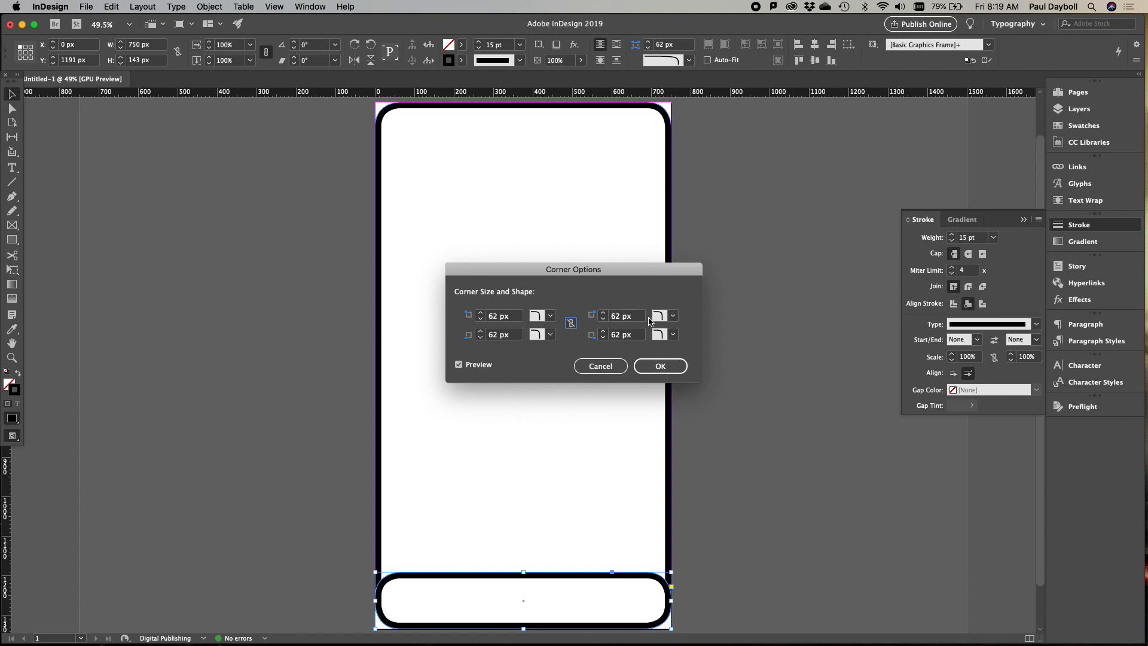
click(550, 317)
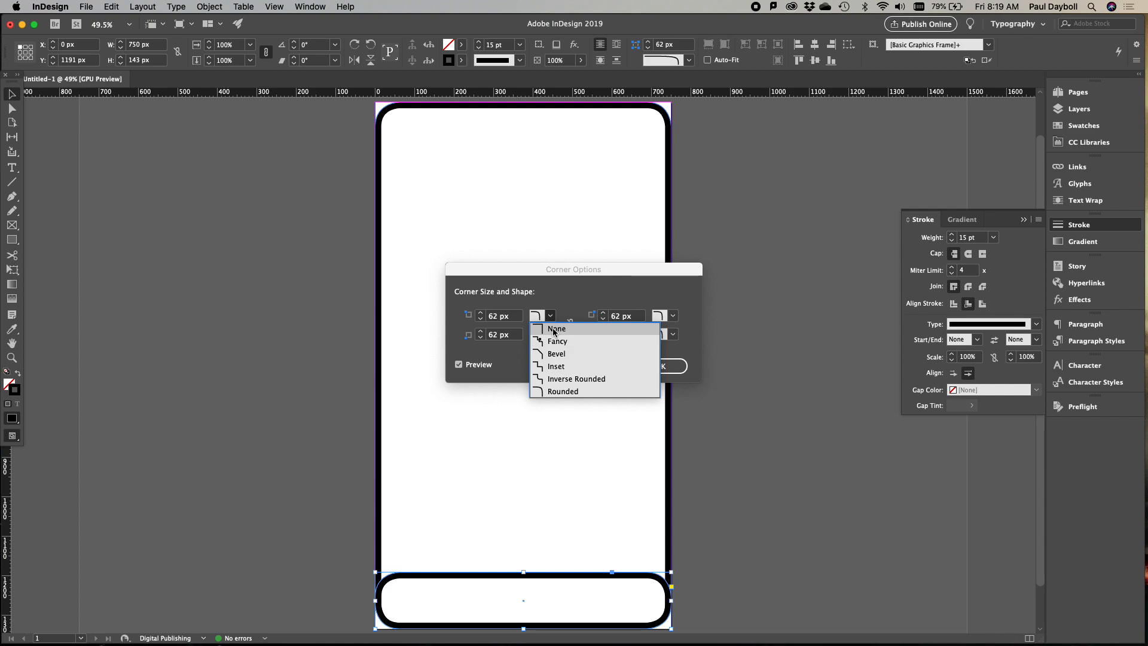
click(553, 329)
click(673, 317)
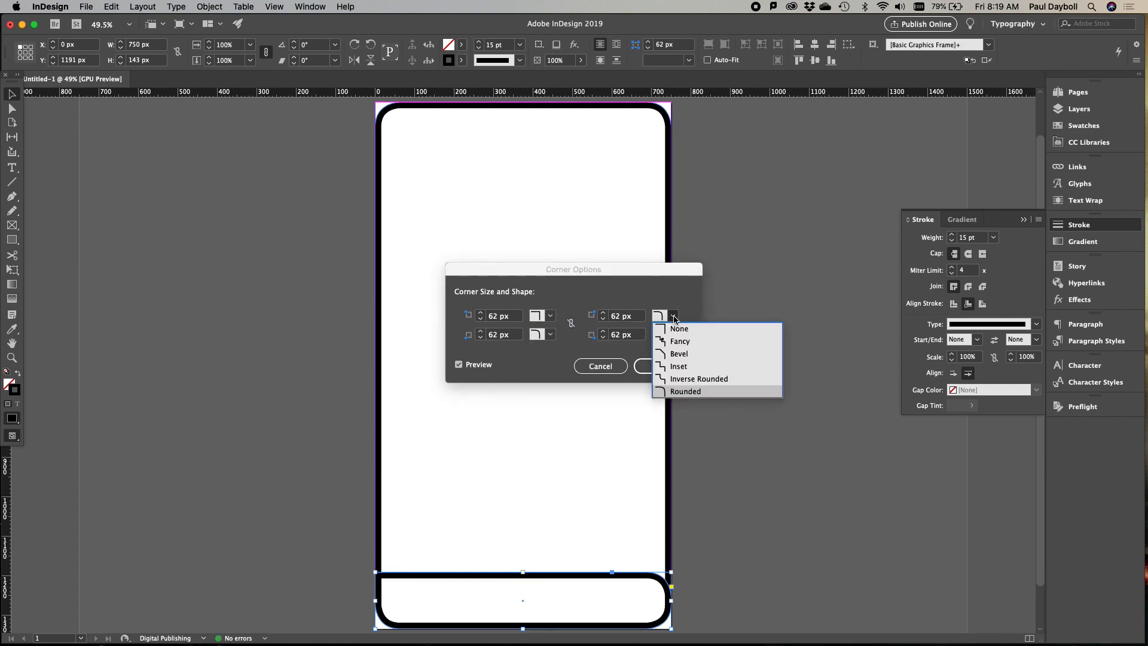
click(679, 330)
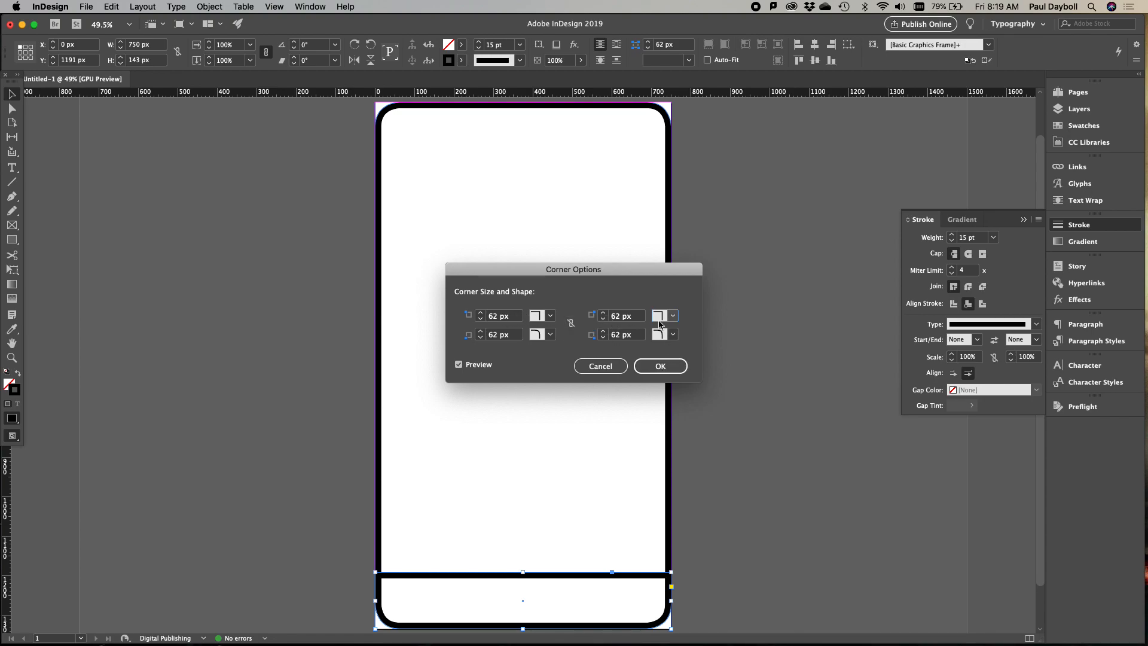
click(678, 368)
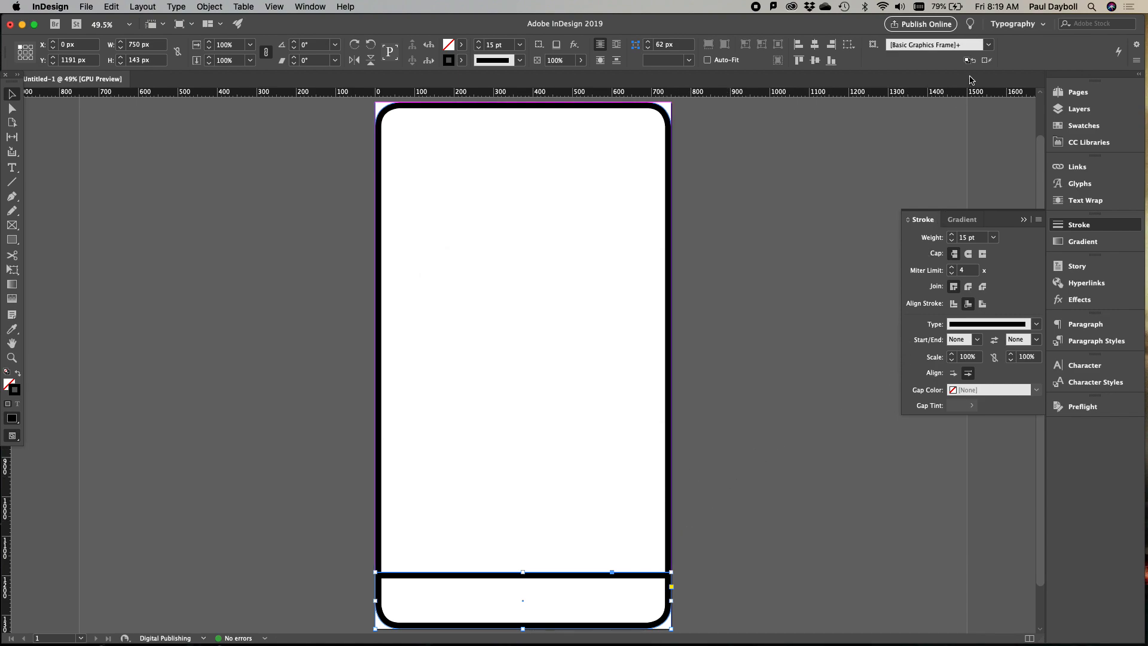
click(1007, 24)
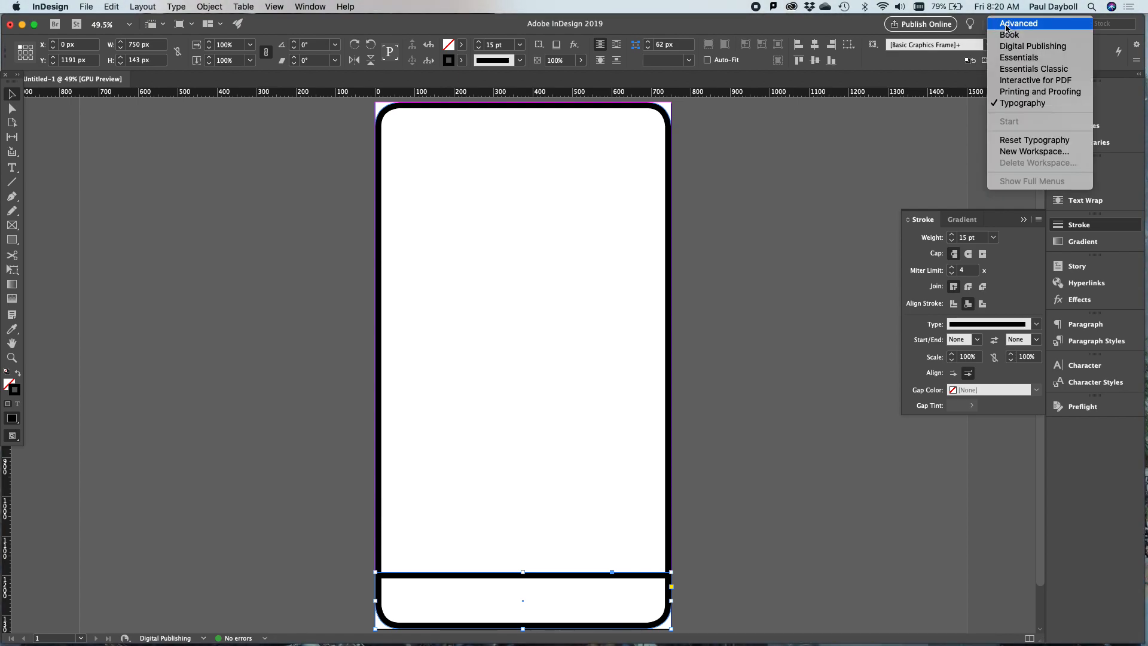
click(1036, 108)
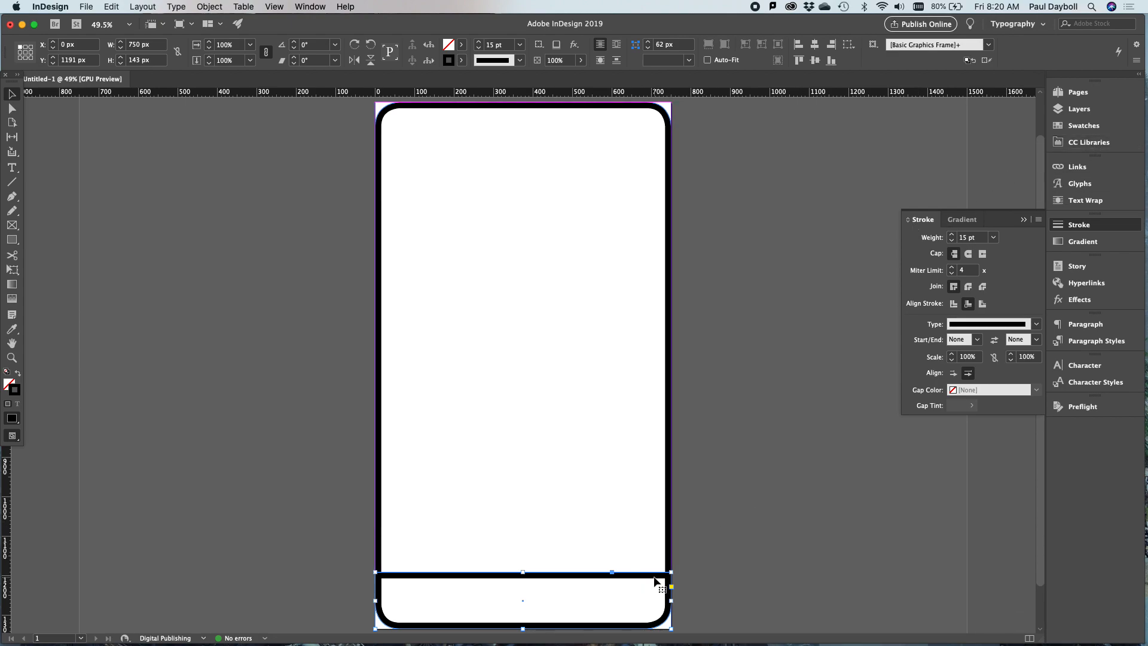
Step: Try RGB Cyan on the bar's stroke, and make both the bar's stroke and its fill Black
click(1081, 125)
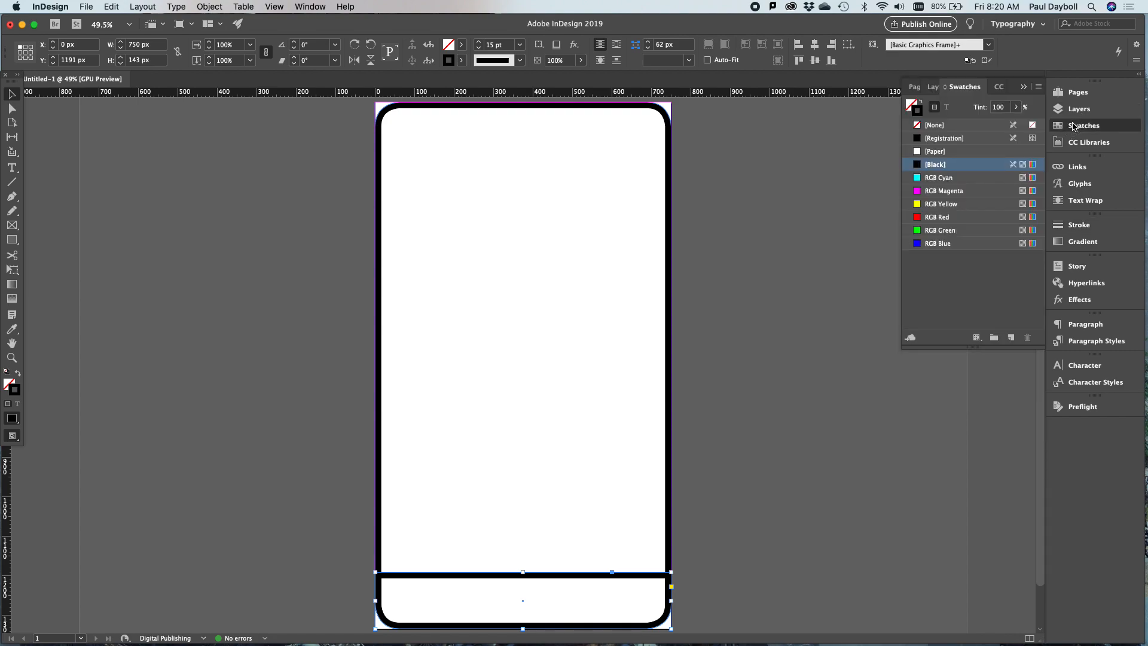
click(917, 110)
click(944, 179)
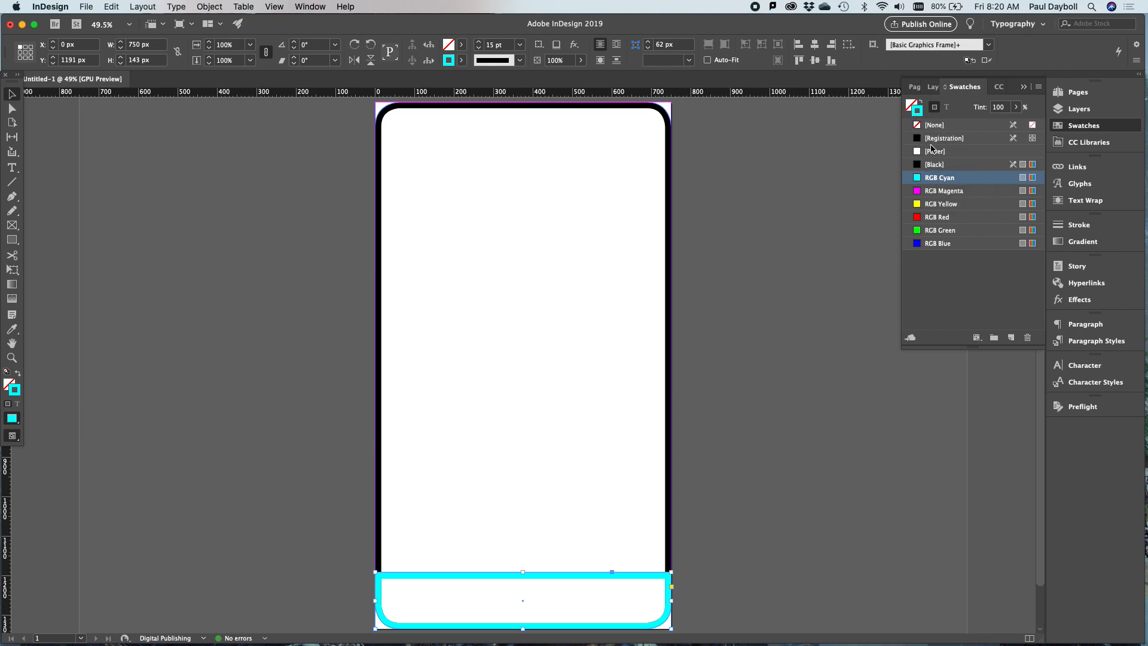
click(937, 164)
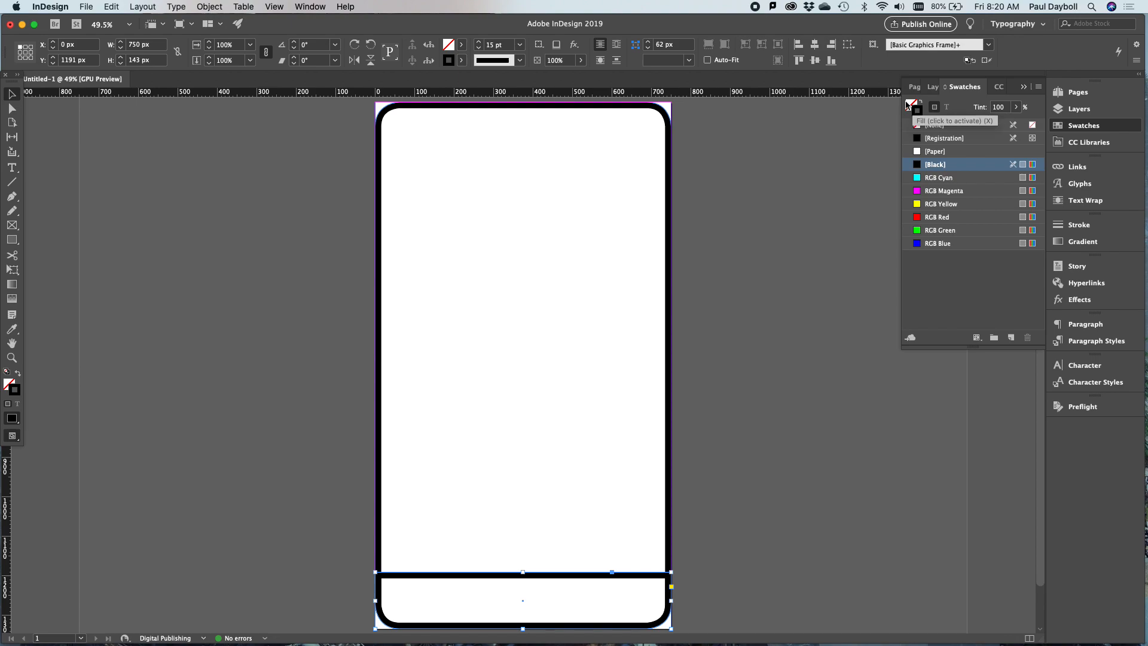
click(910, 107)
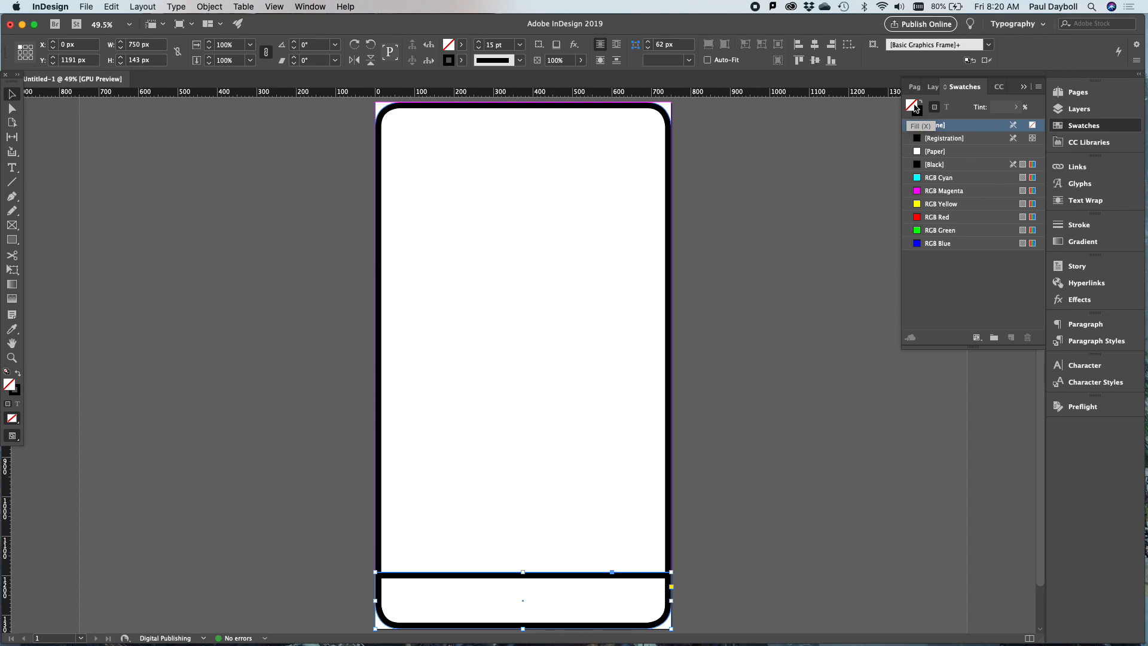
click(936, 164)
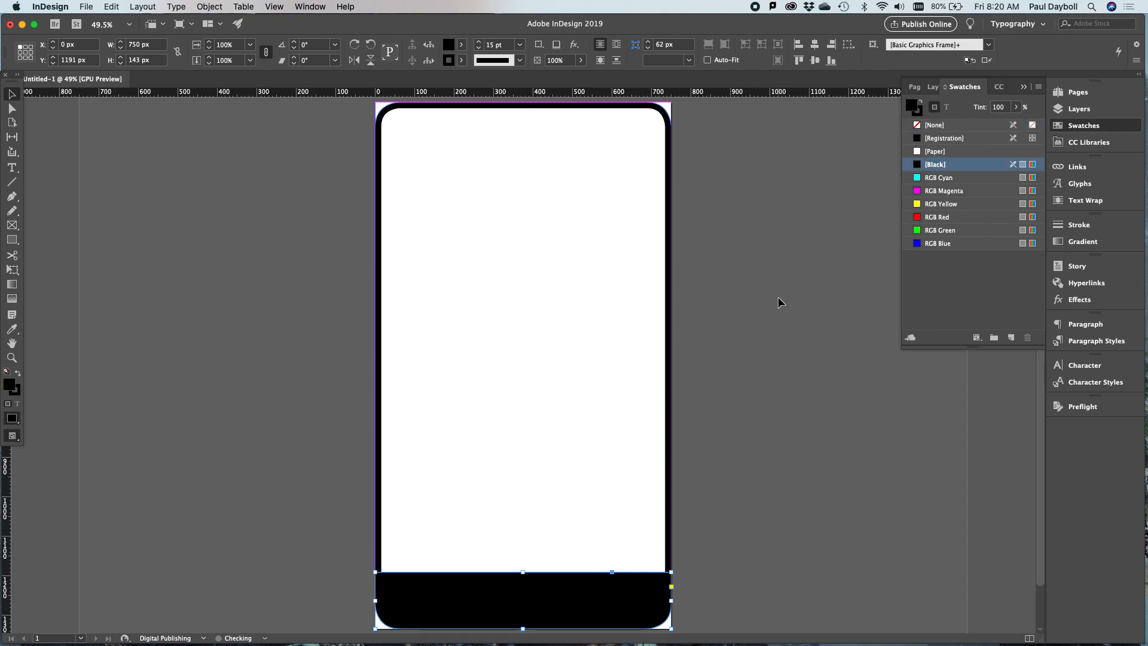
Step: Draw a circle about 96 px across in the lower middle of the phone screen and fill it with Paper
drag(12, 242, 54, 272)
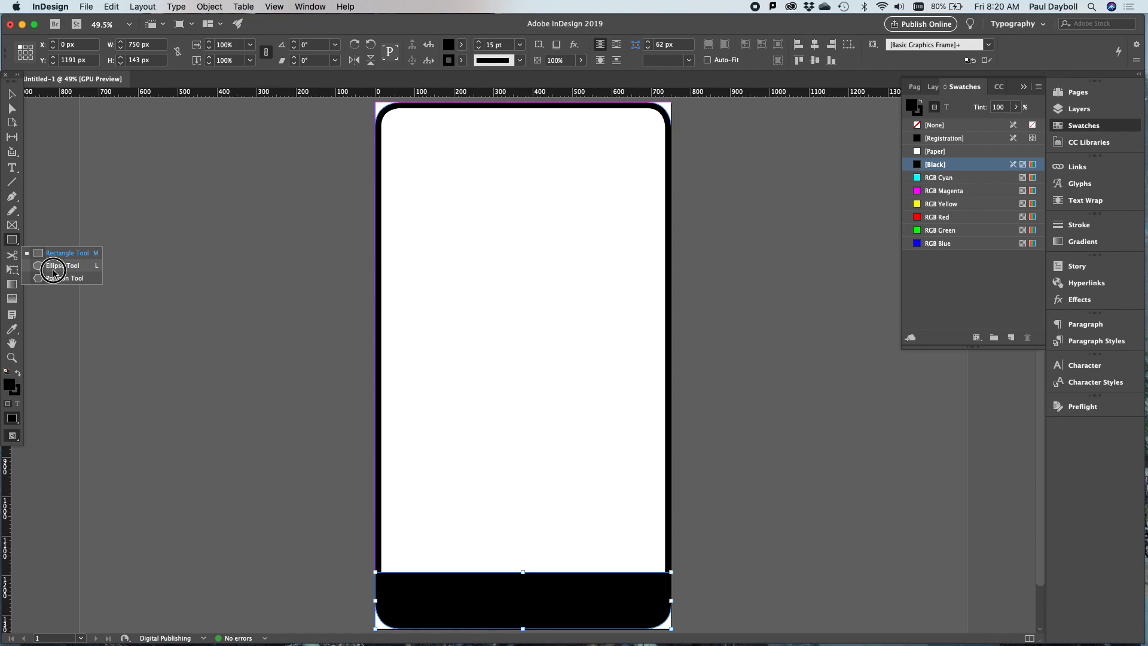
drag(54, 272, 53, 270)
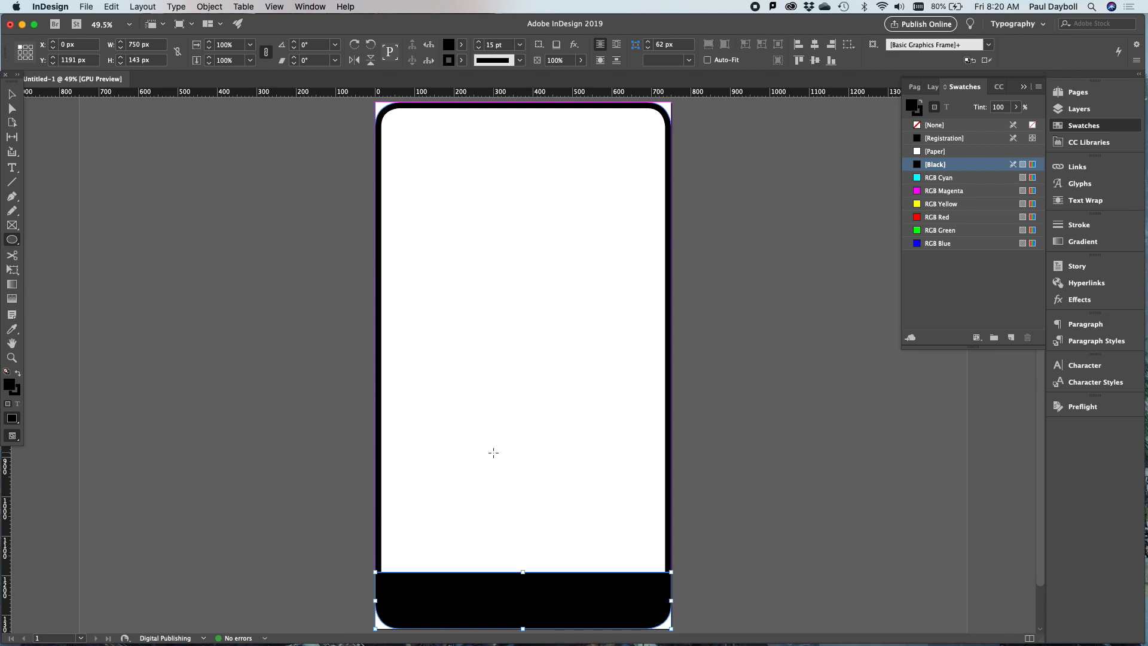
drag(481, 403, 518, 443)
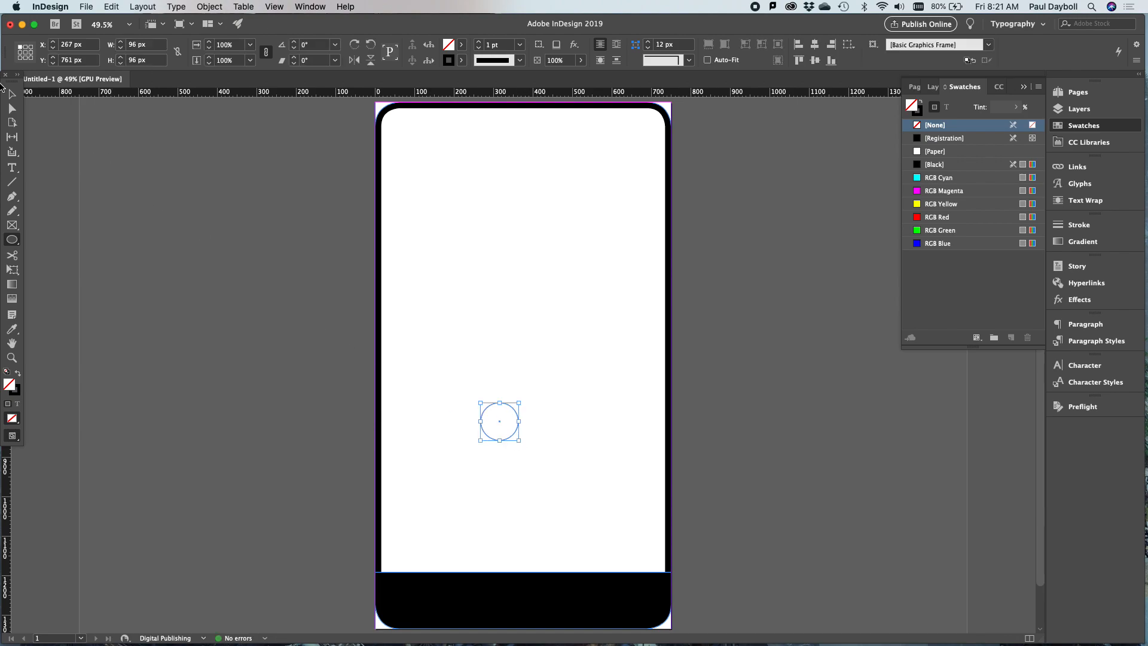
click(11, 94)
click(936, 152)
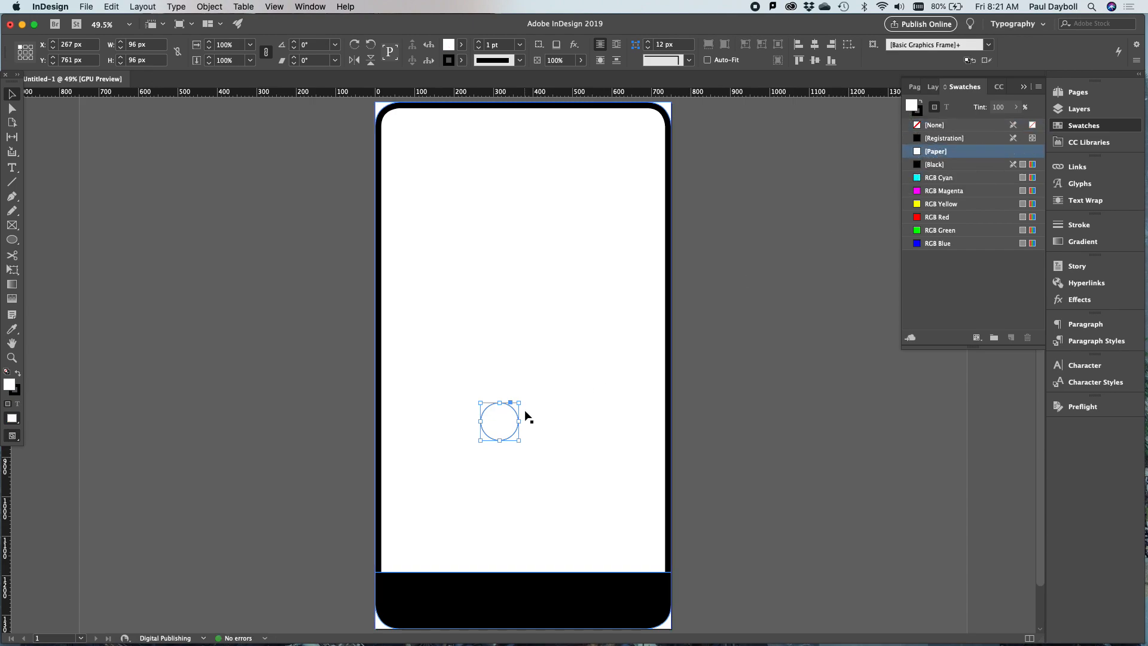
Step: Move the white circle to the centre of the black bar at X 327 px, Y 1214.5 px, and deselect it
drag(505, 418, 532, 524)
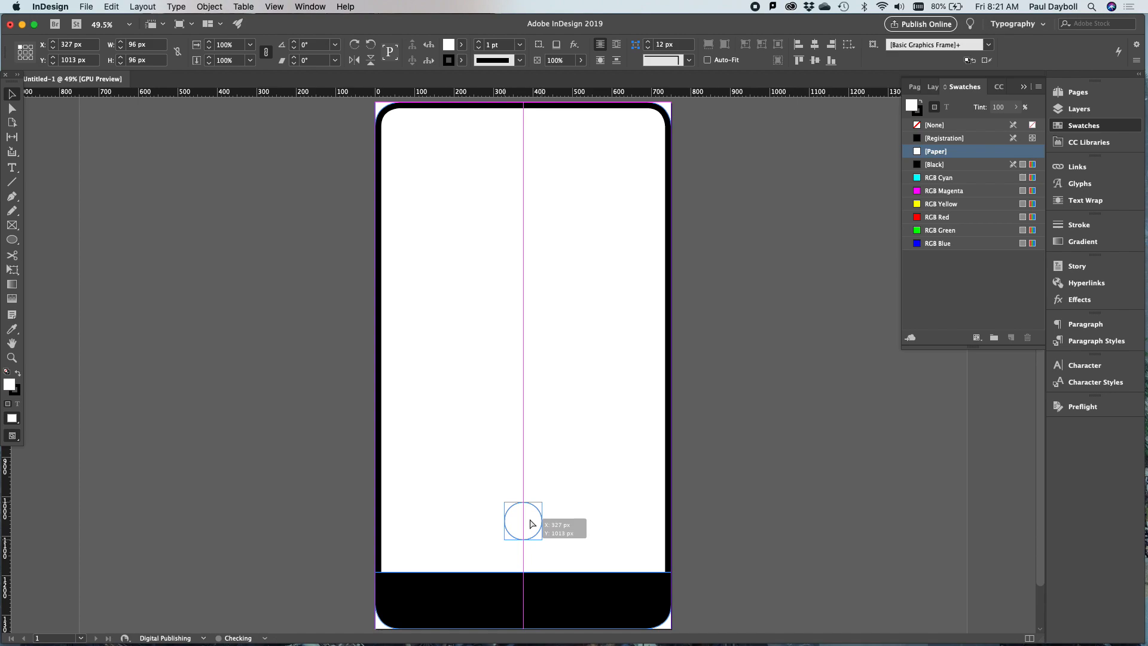
drag(532, 524, 530, 603)
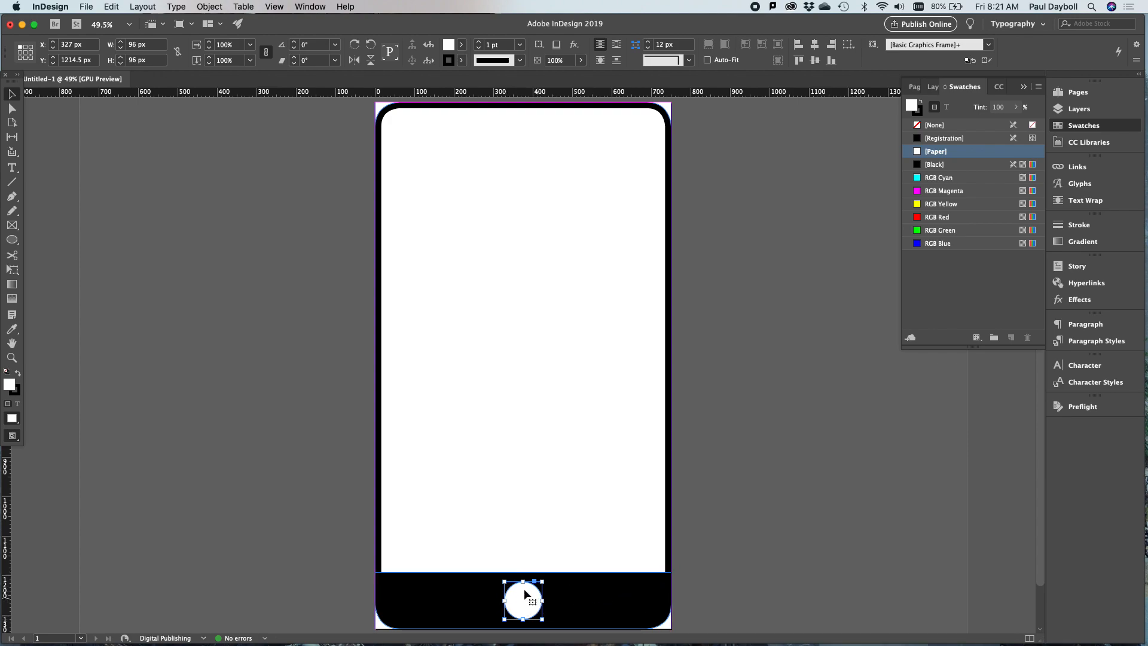
click(732, 444)
key(/)
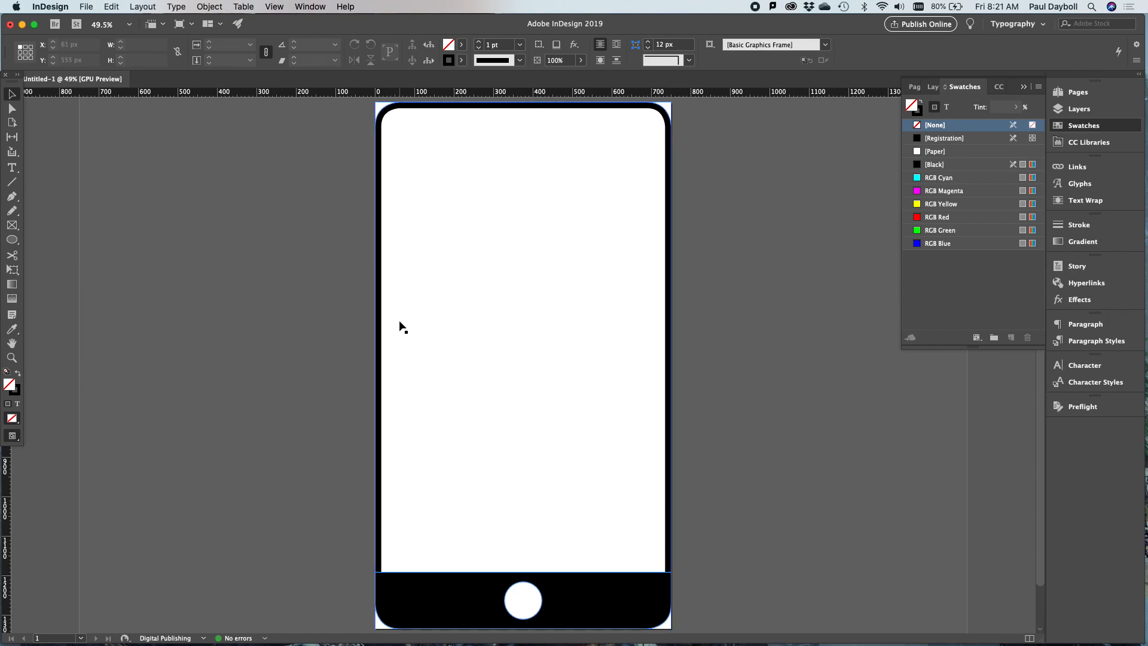
Step: Save the document in the Markers folder as iPhone8Shape.indd in InDesign CC 2019 document format
click(87, 6)
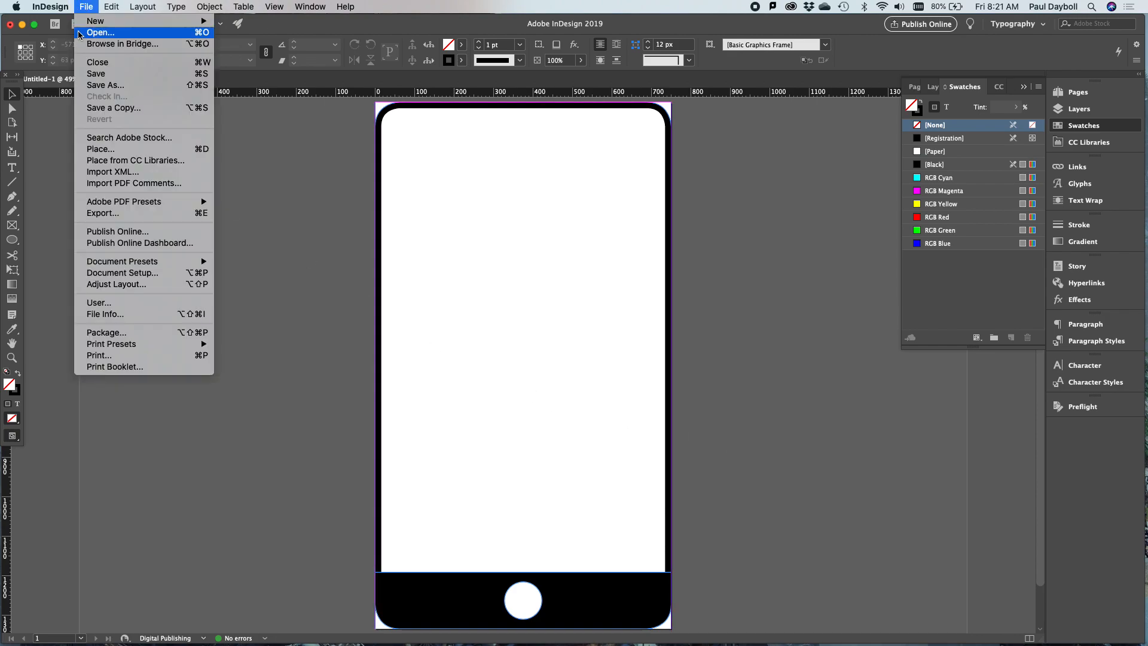
click(94, 85)
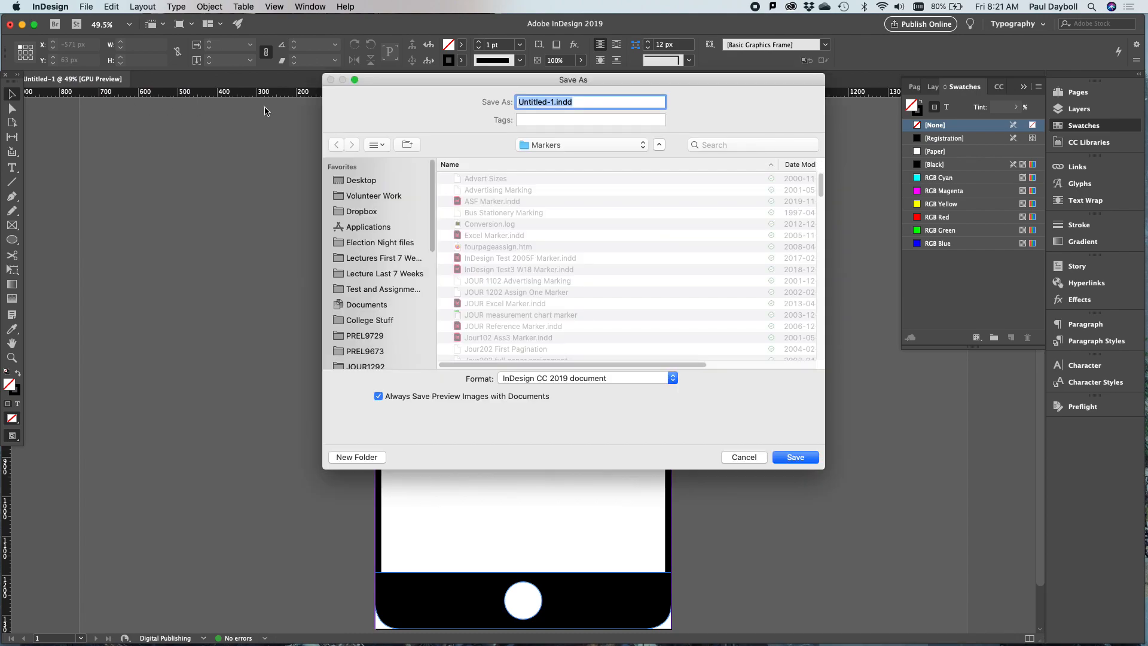
click(554, 102)
double_click(516, 100)
text(iPhone)
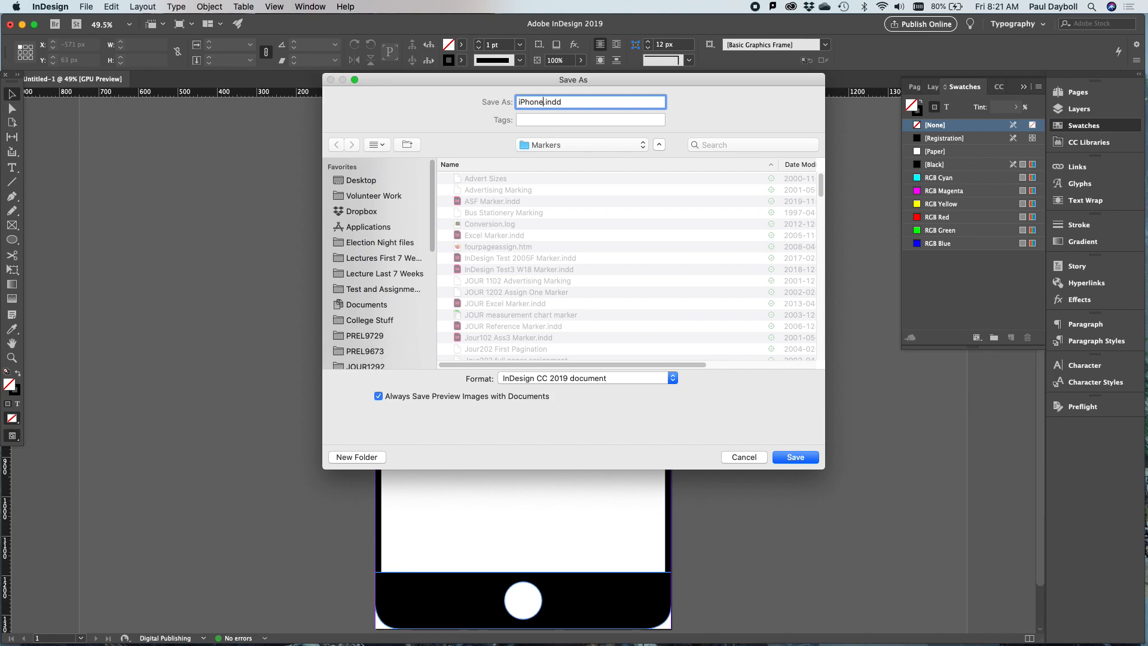
text(8Shp)
key(BackSpace)
text(ape)
click(520, 379)
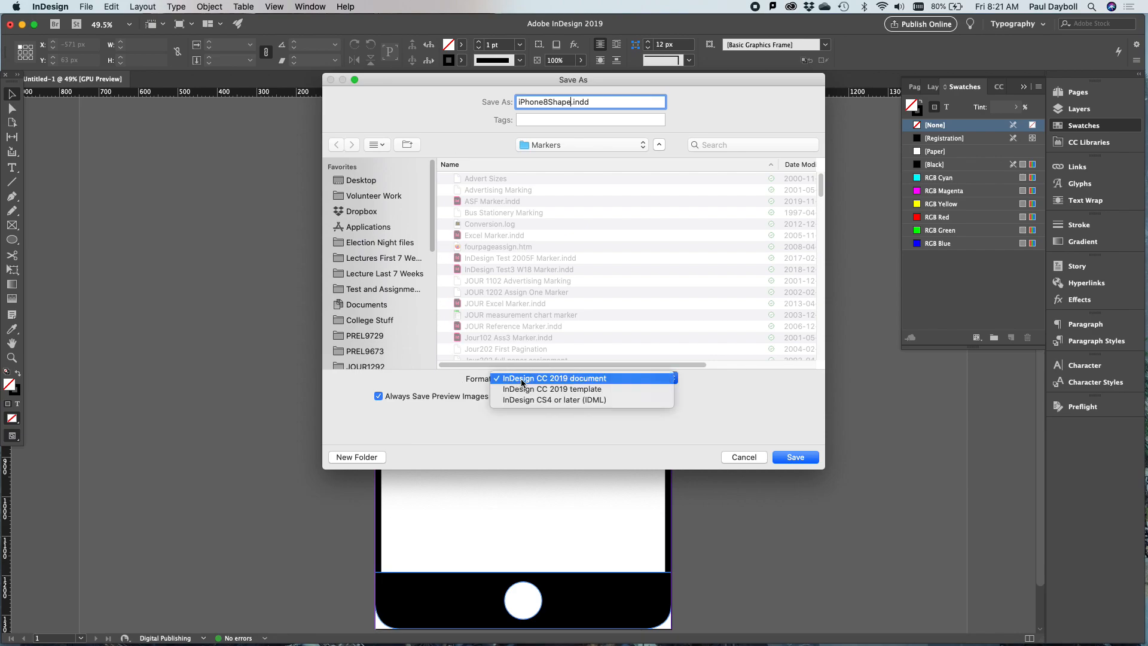
click(678, 414)
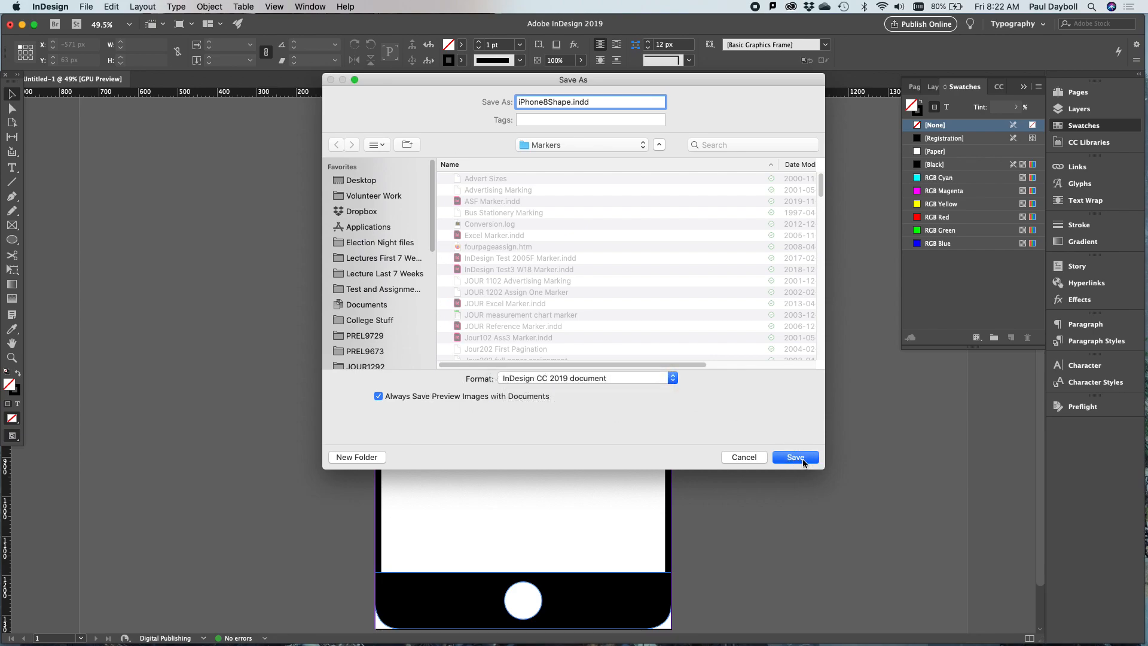
key(Return)
Step: Export the phone shape to the Desktop as iPhone8Shape.pdf with the High Quality Print preset and its default settings
click(86, 6)
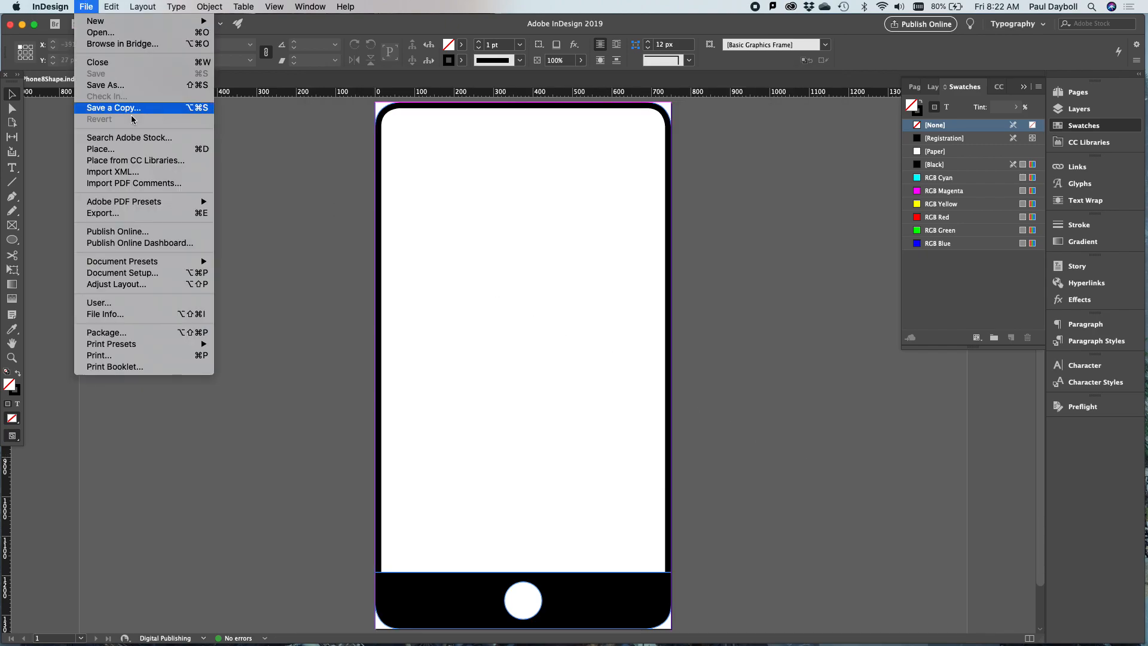
mouse_move(144, 207)
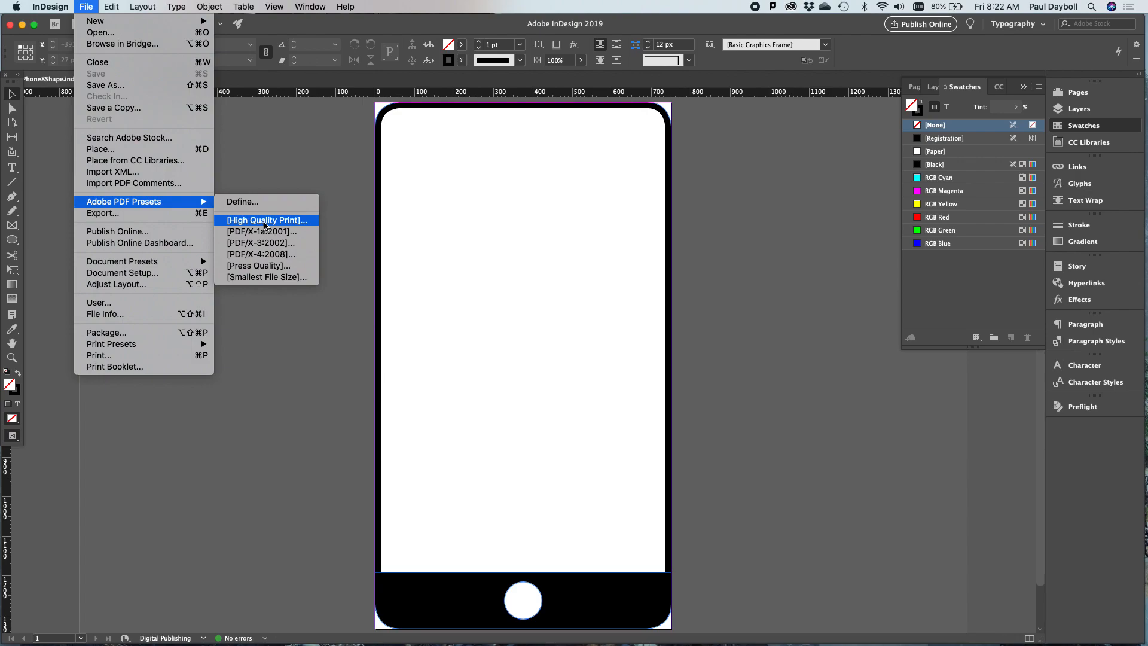
click(265, 220)
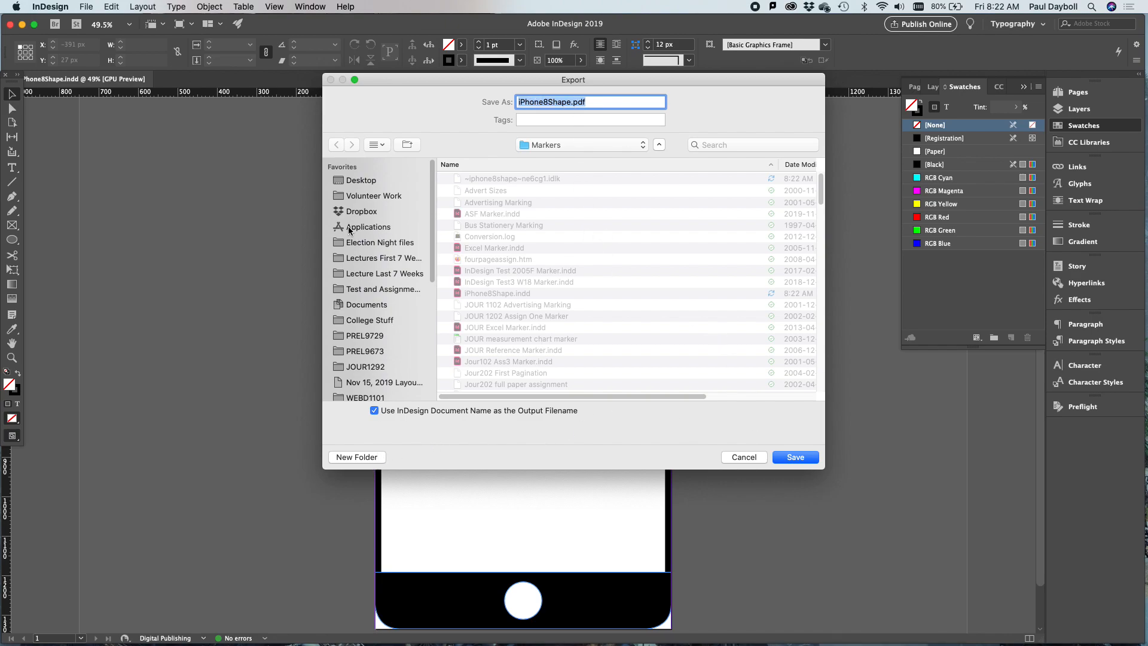
click(362, 181)
click(803, 459)
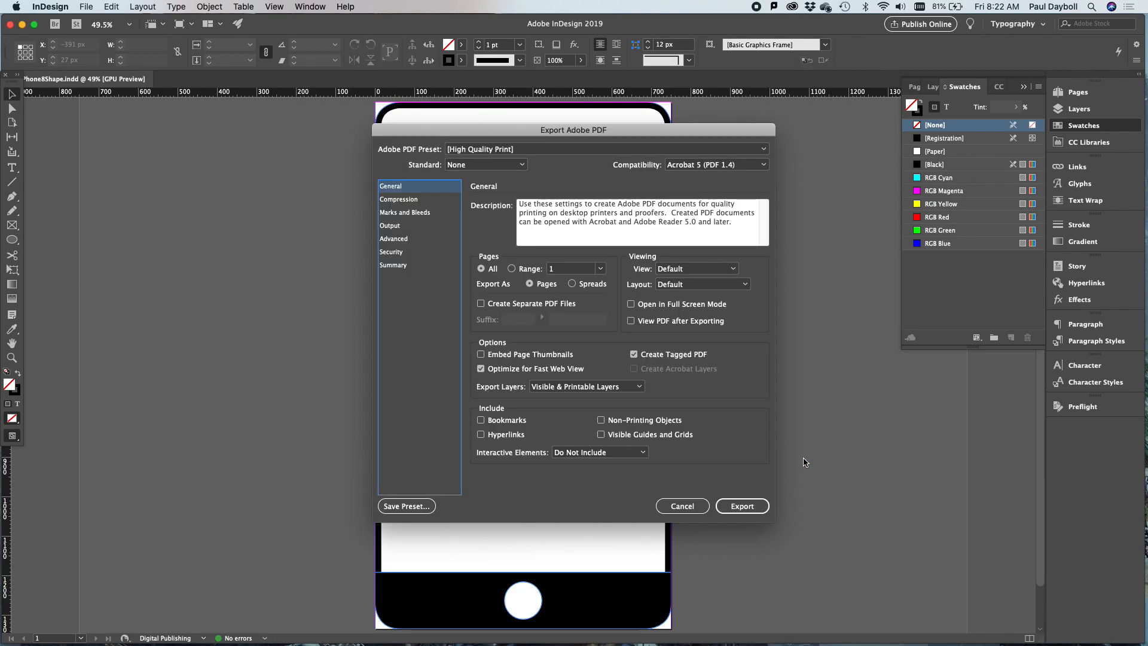
click(742, 506)
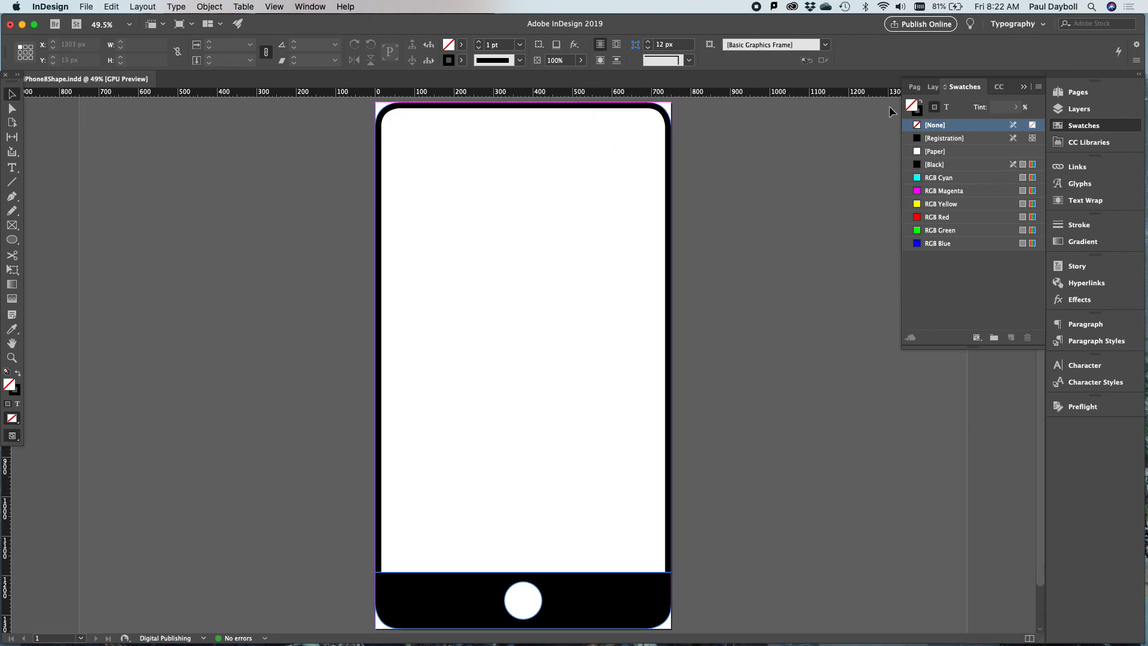
click(671, 122)
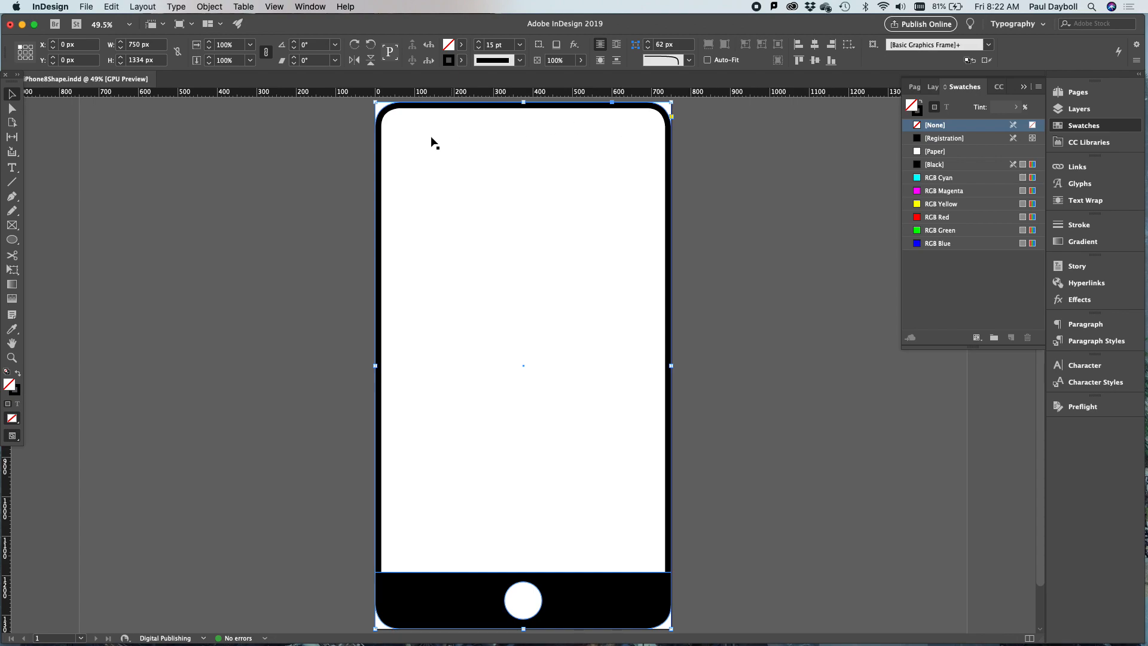
click(325, 132)
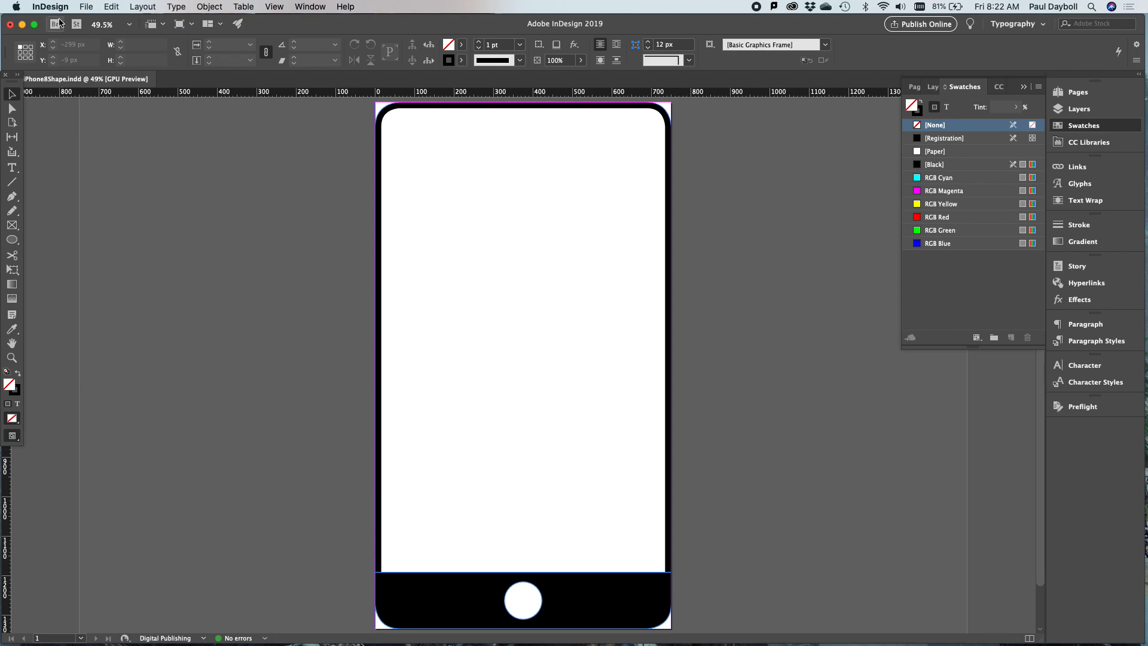
Step: Create a new document from the 1024 x 768 px web preset
click(86, 7)
mouse_move(101, 8)
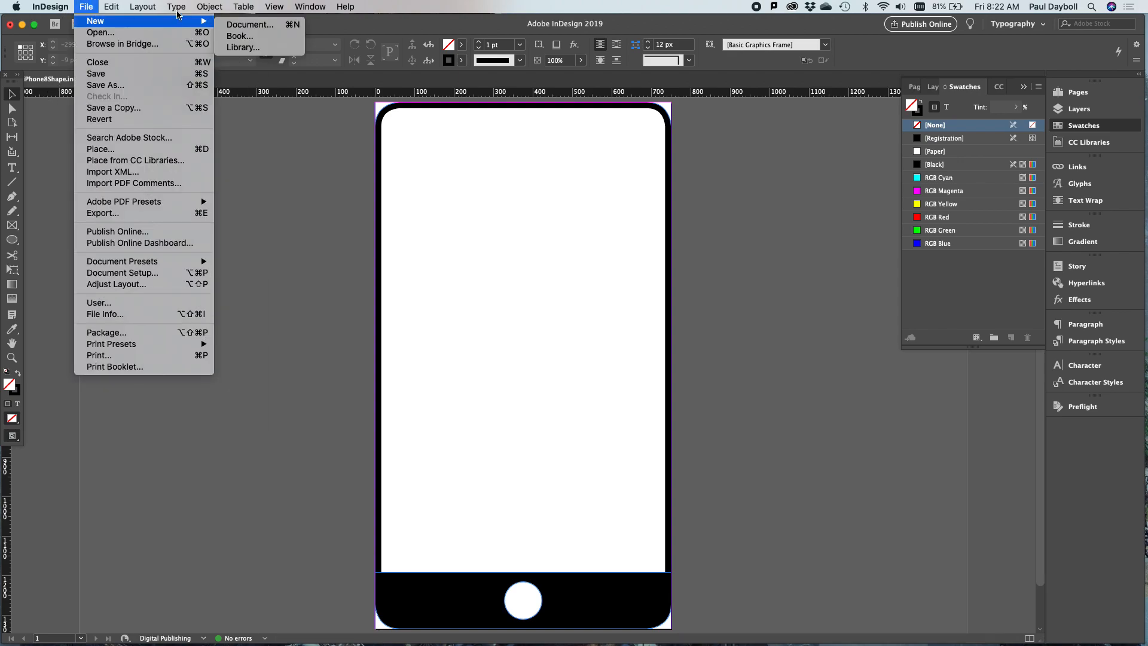
click(239, 26)
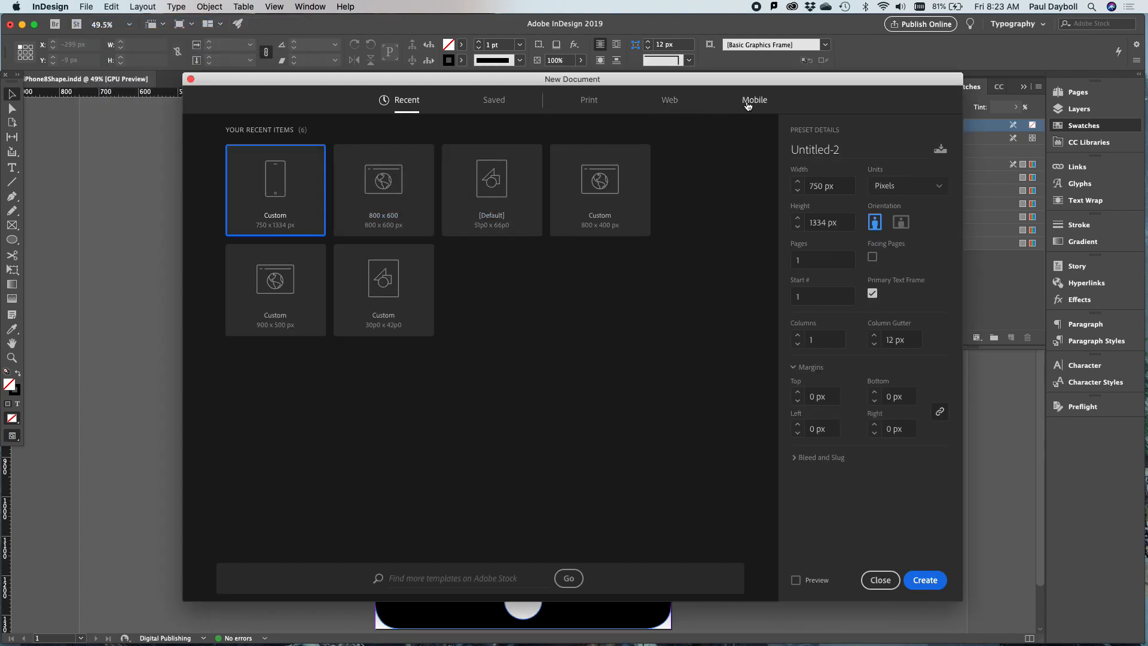
click(670, 100)
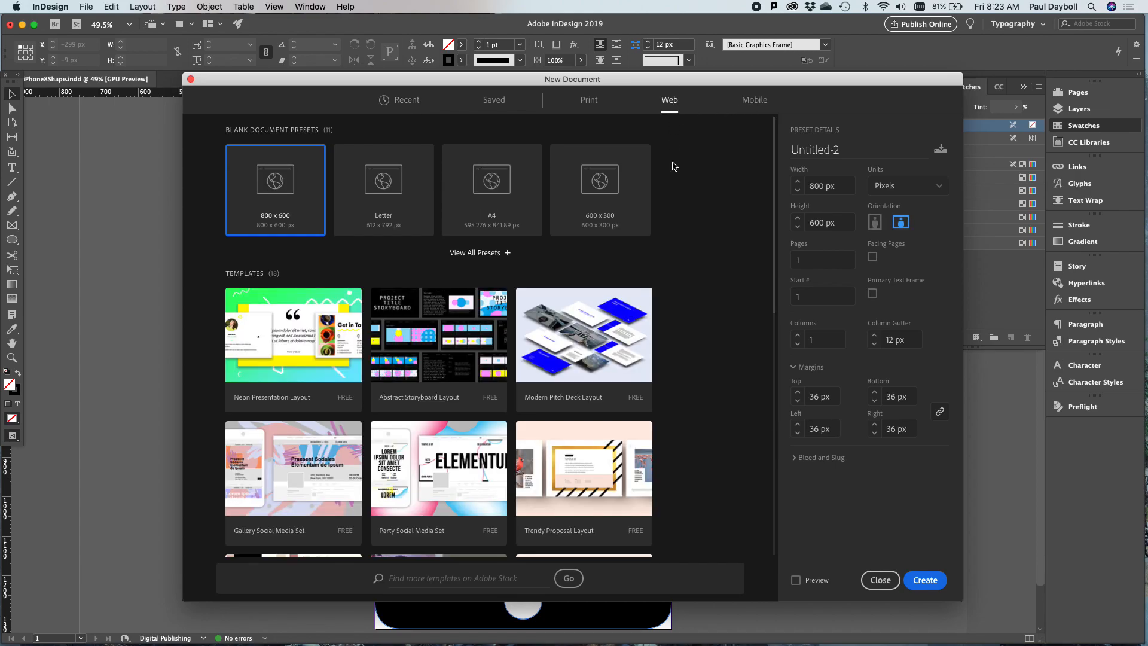
click(468, 256)
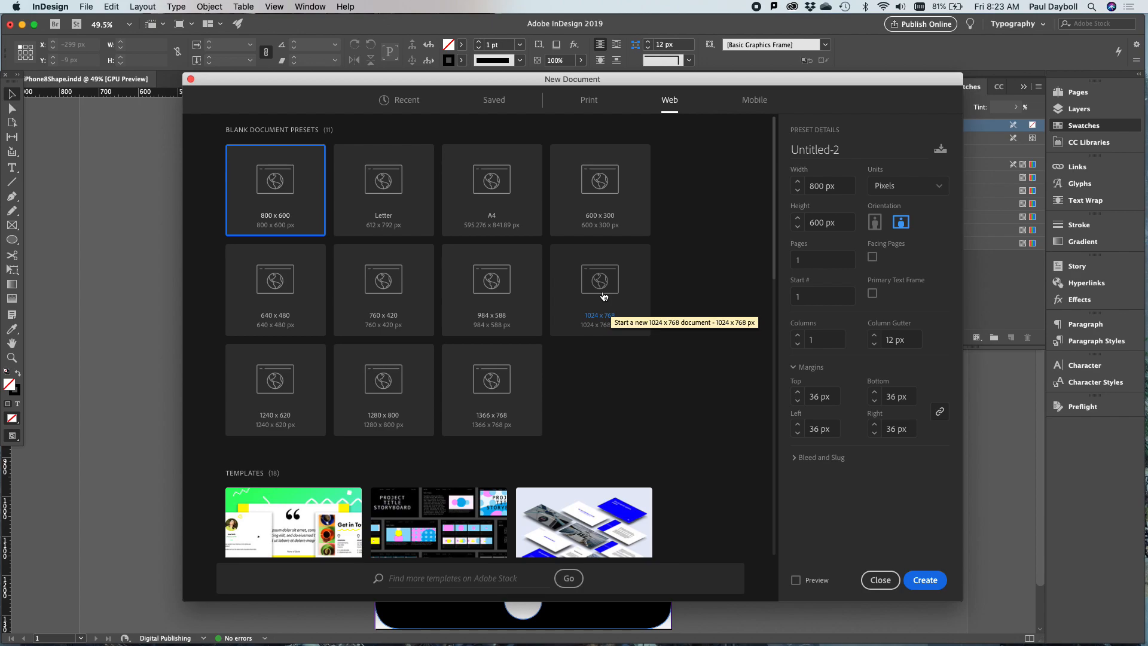
double_click(600, 287)
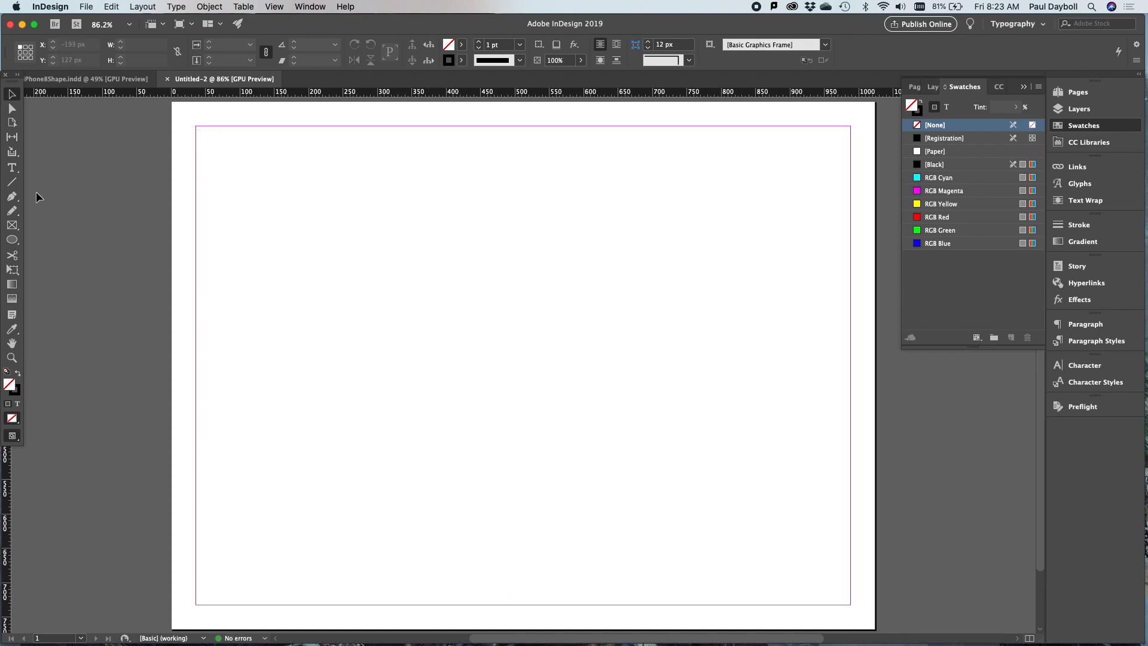
Step: Place iPhone8Shape.pdf from the Desktop at the page's upper-left margin corner, about 142.5 px wide and 253.5 px high
click(87, 5)
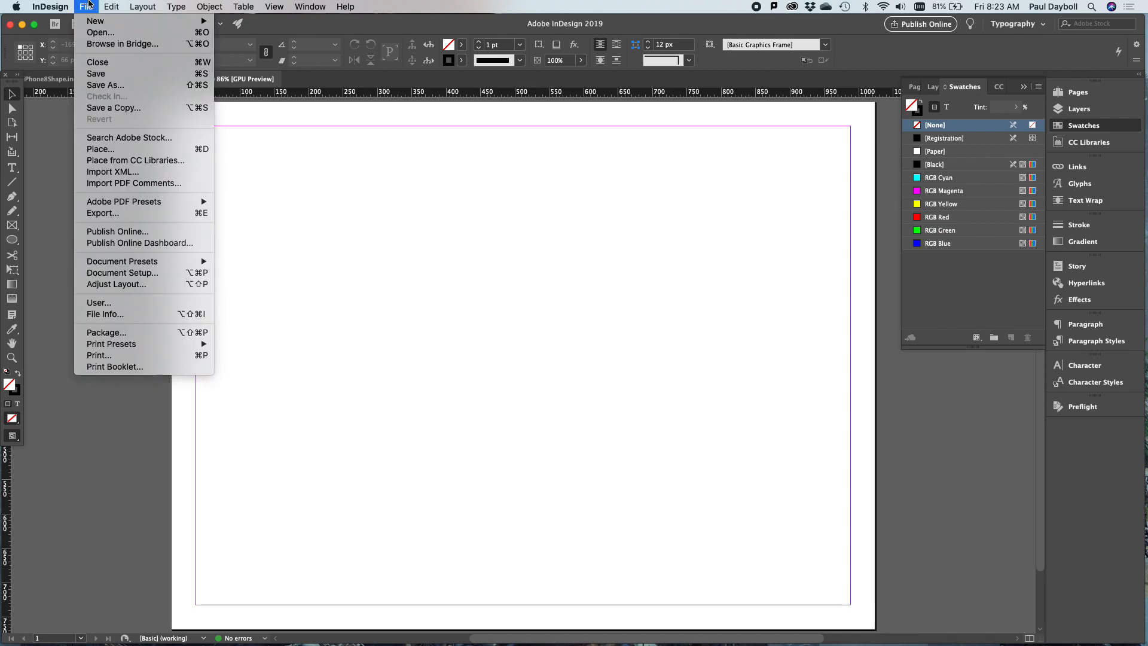
mouse_move(160, 203)
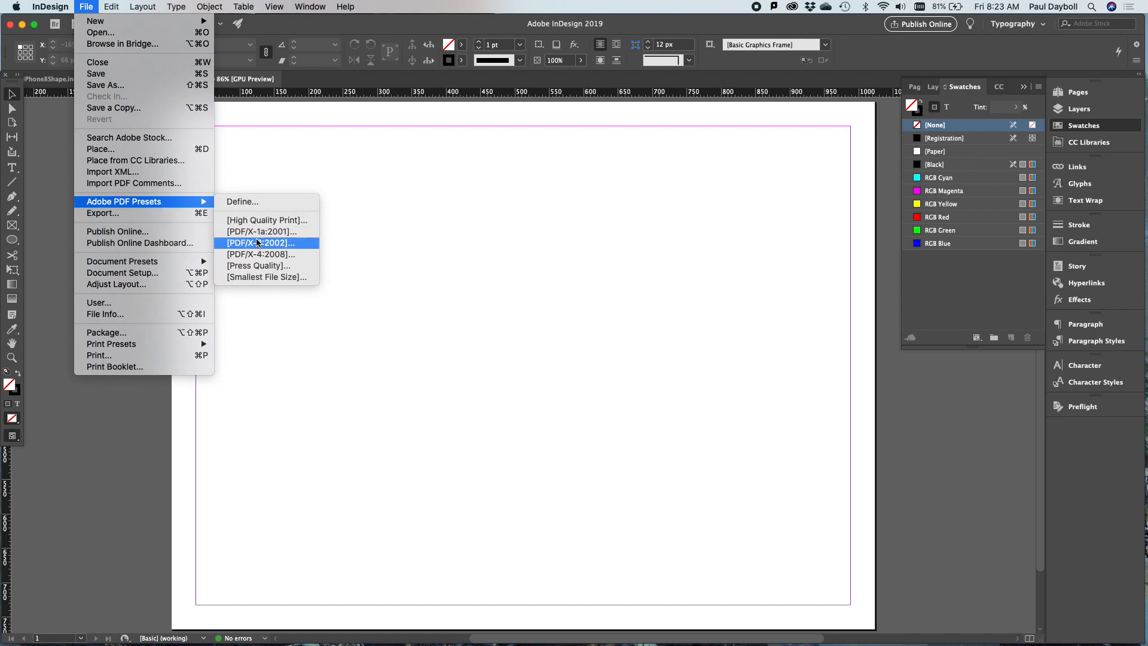
click(104, 153)
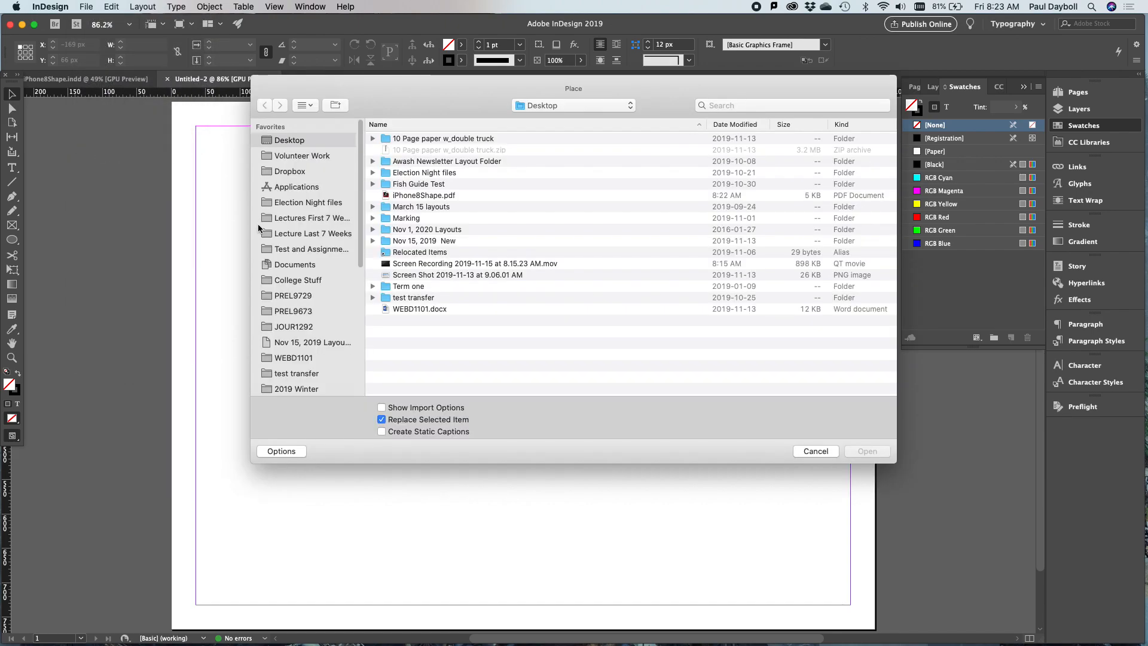
click(412, 196)
click(867, 451)
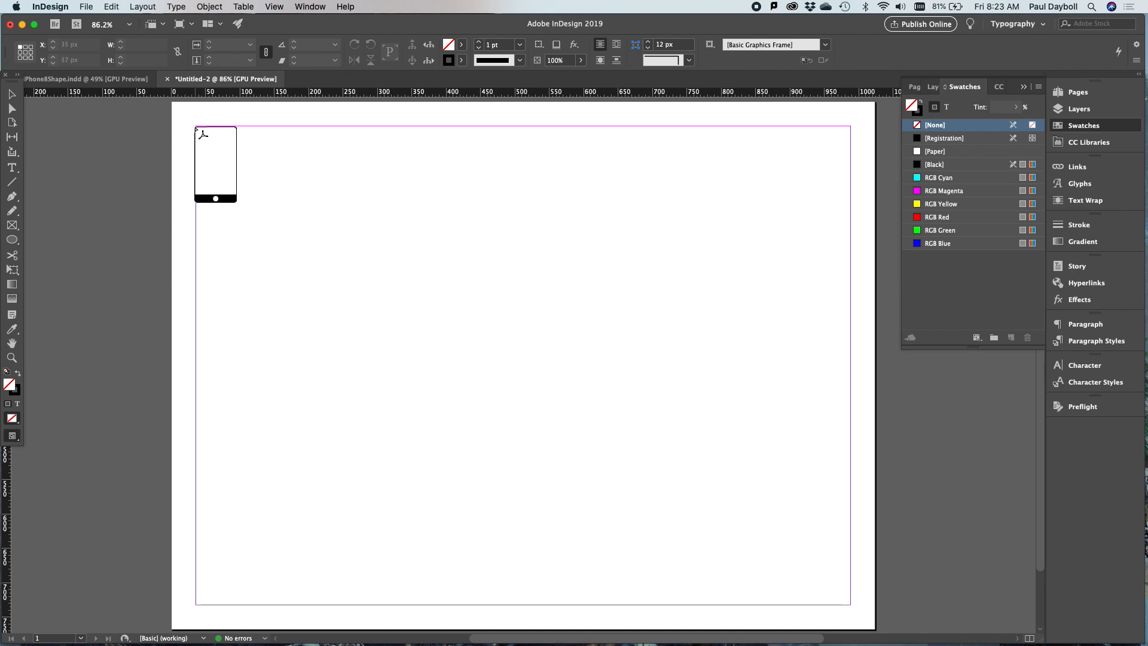
drag(196, 128, 372, 303)
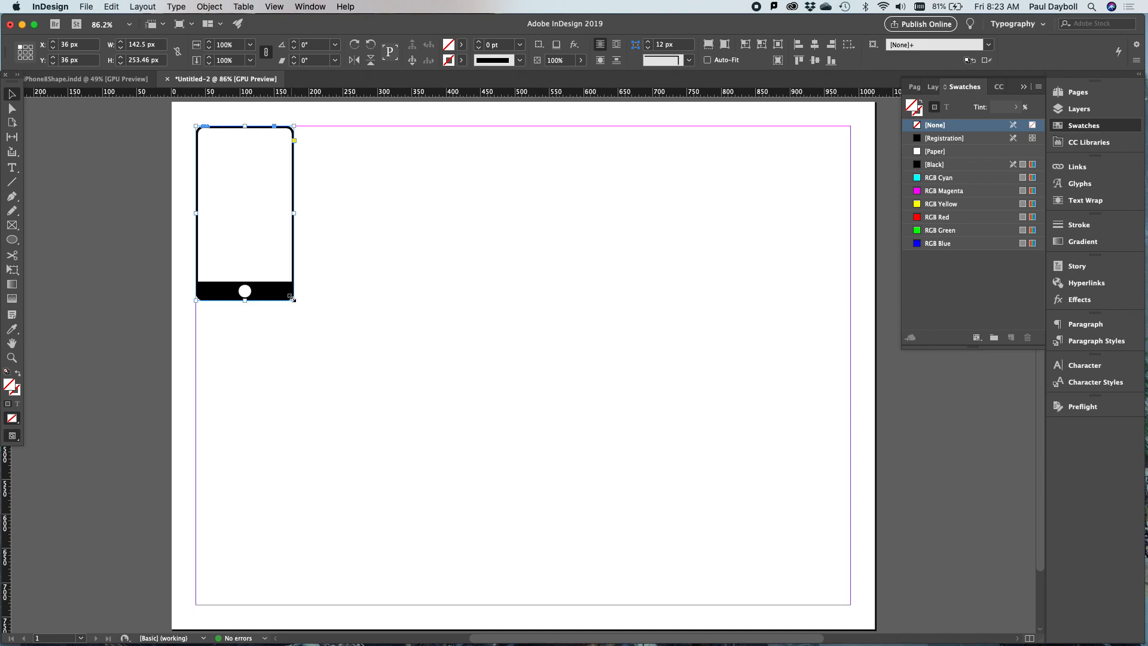
Step: Enlarge the placed phone proportionally with its frame to about 197 px wide and 351 px high
drag(292, 298, 339, 354)
key(super+alt+c)
drag(293, 302, 328, 367)
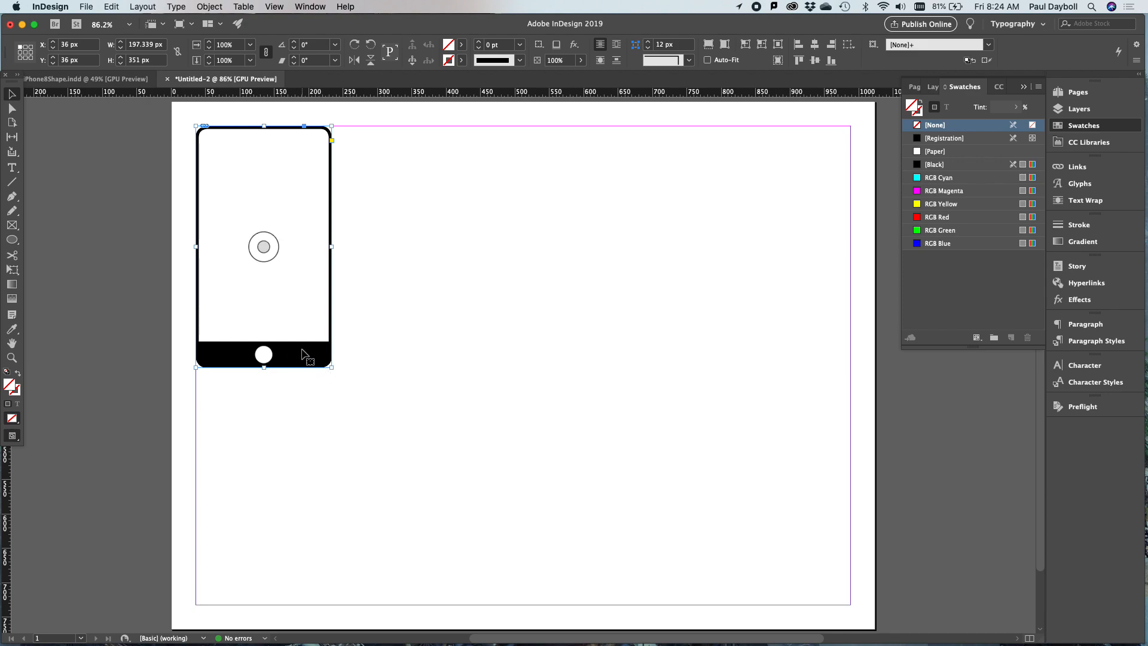
Step: Duplicate the phone three times in an evenly spaced row along the upper margin, the last two copies at X 450 px and X 657 px
drag(297, 357, 567, 343)
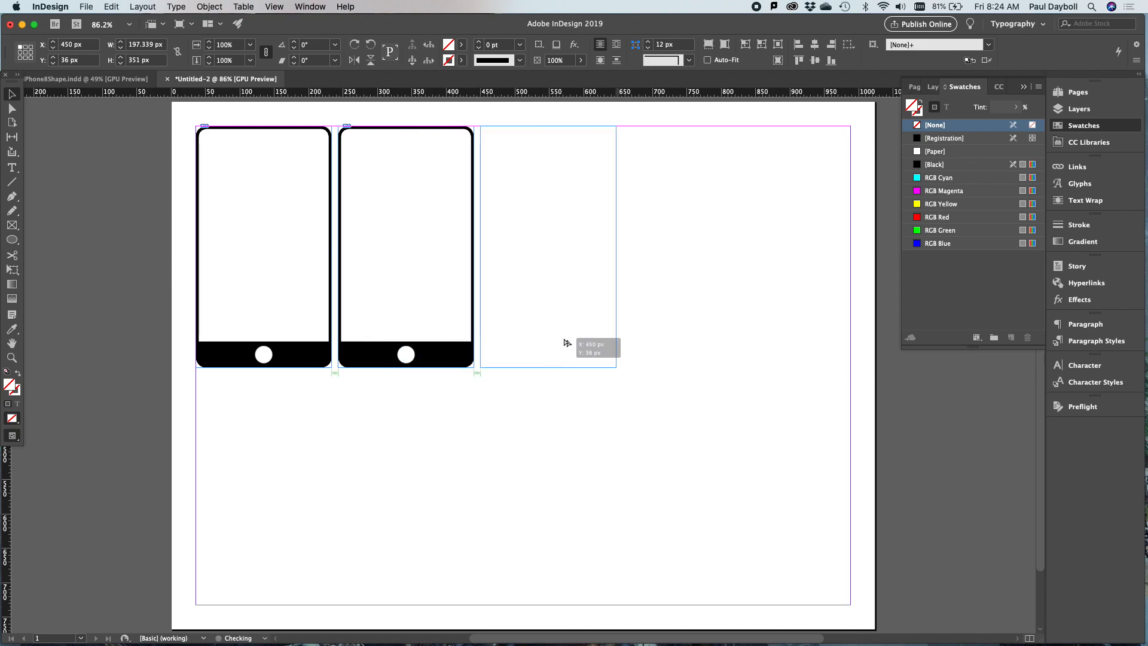
drag(567, 342, 696, 337)
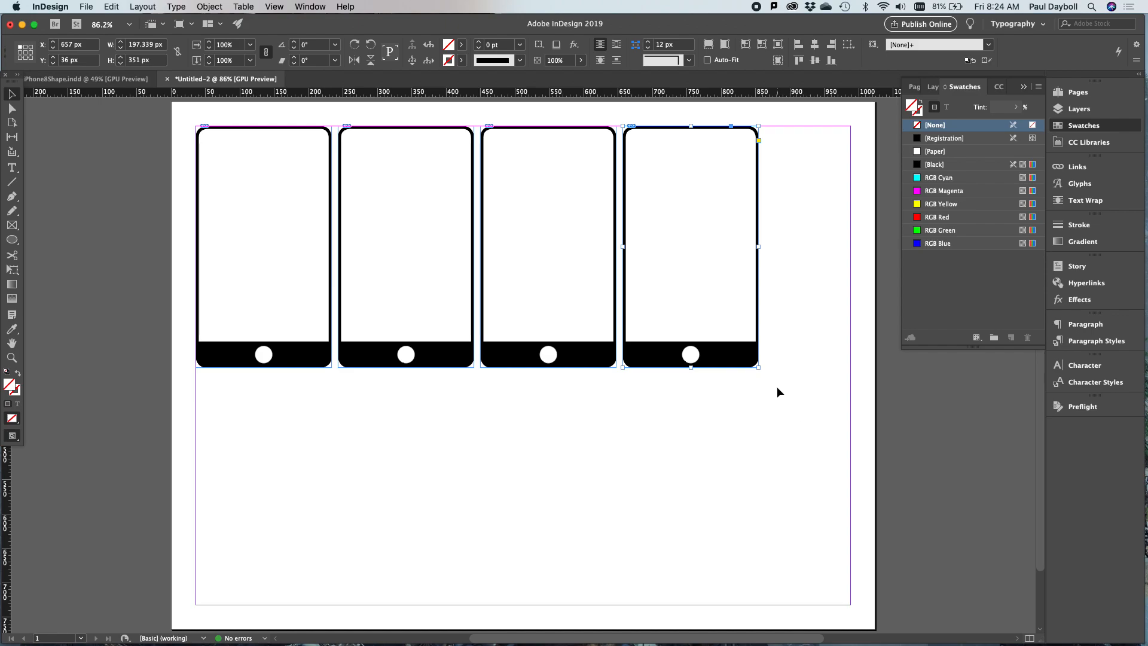
Step: Scale all four phones together to about 670 x 287 px and duplicate the last one beside it at X 714 px
mouse_move(807, 411)
mouse_down()
mouse_move(603, 392)
mouse_move(185, 231)
mouse_up()
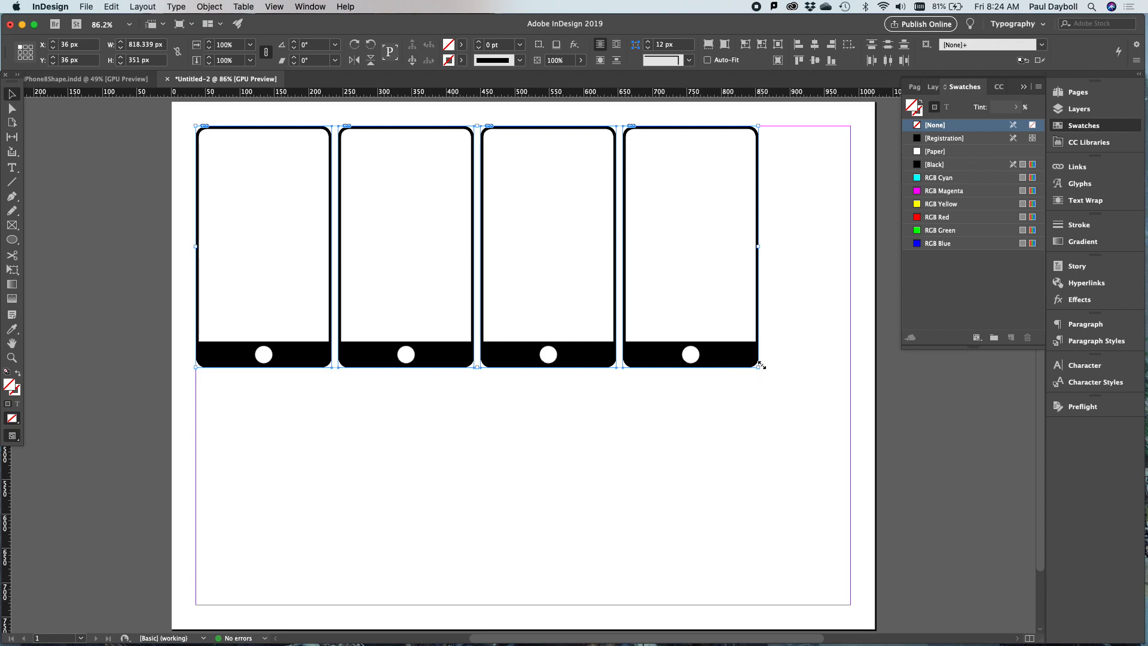
drag(760, 366, 657, 323)
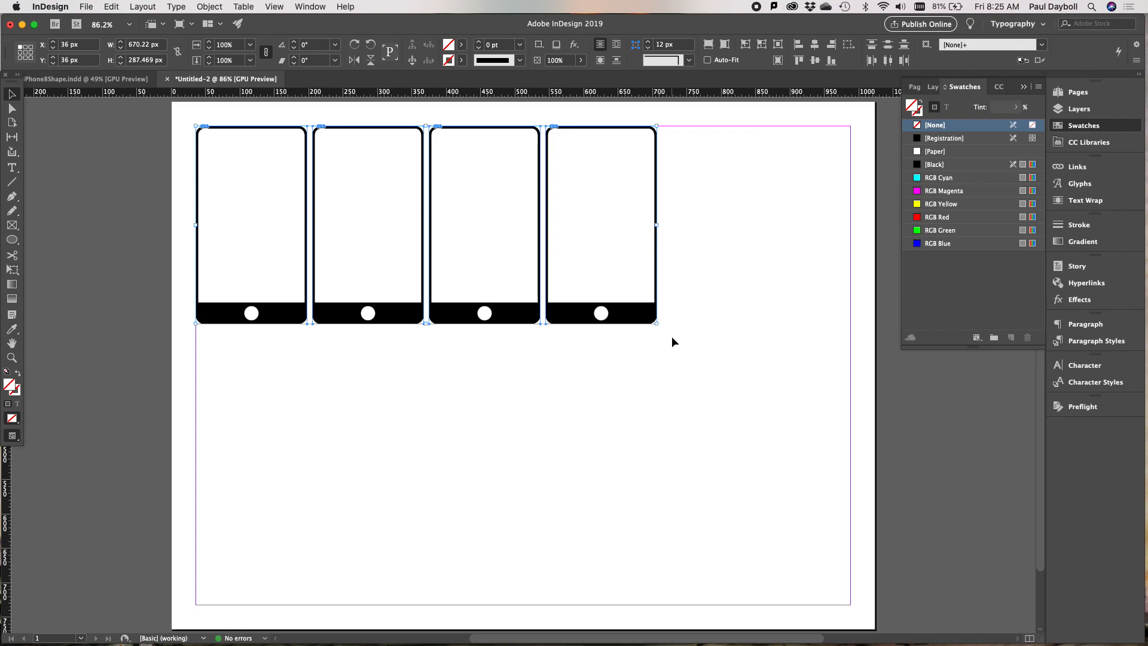
click(673, 341)
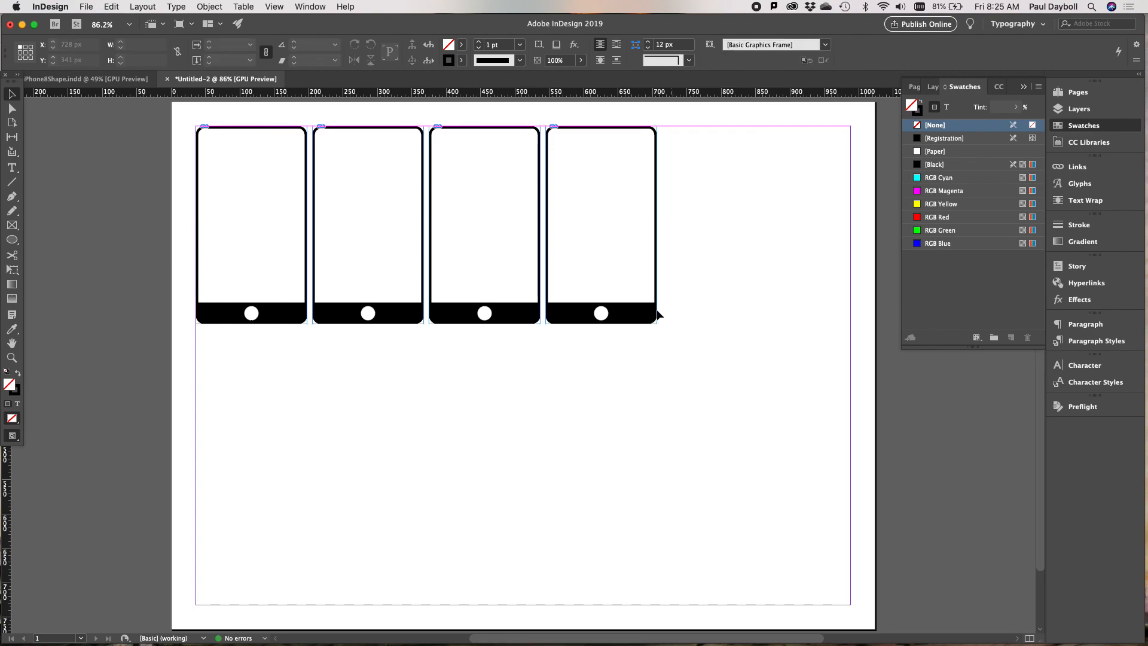
click(613, 267)
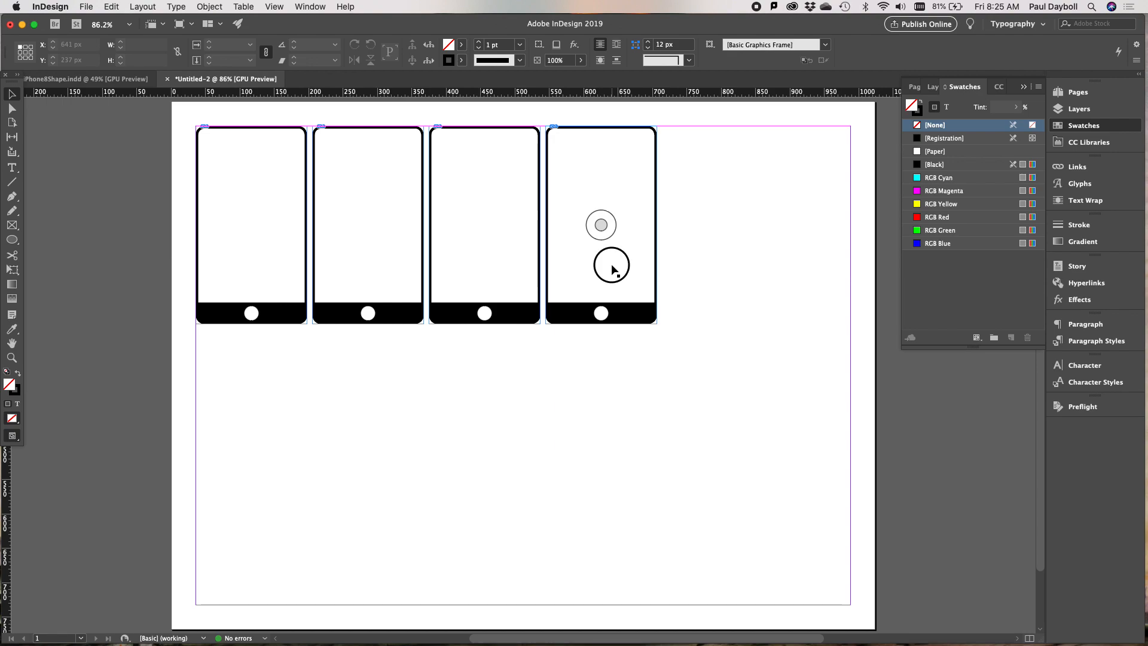
drag(612, 267, 727, 266)
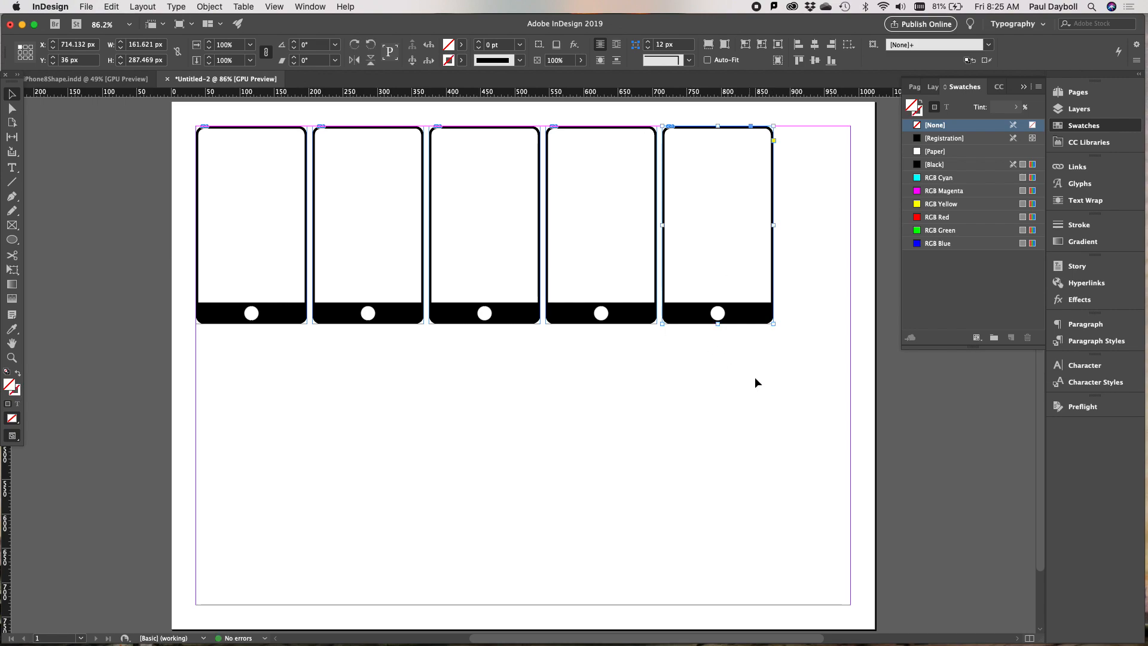
Step: Scale the five phones to span the margins, about 952 x 326 px overall, and move the row down to Y 145 px
drag(788, 378, 197, 212)
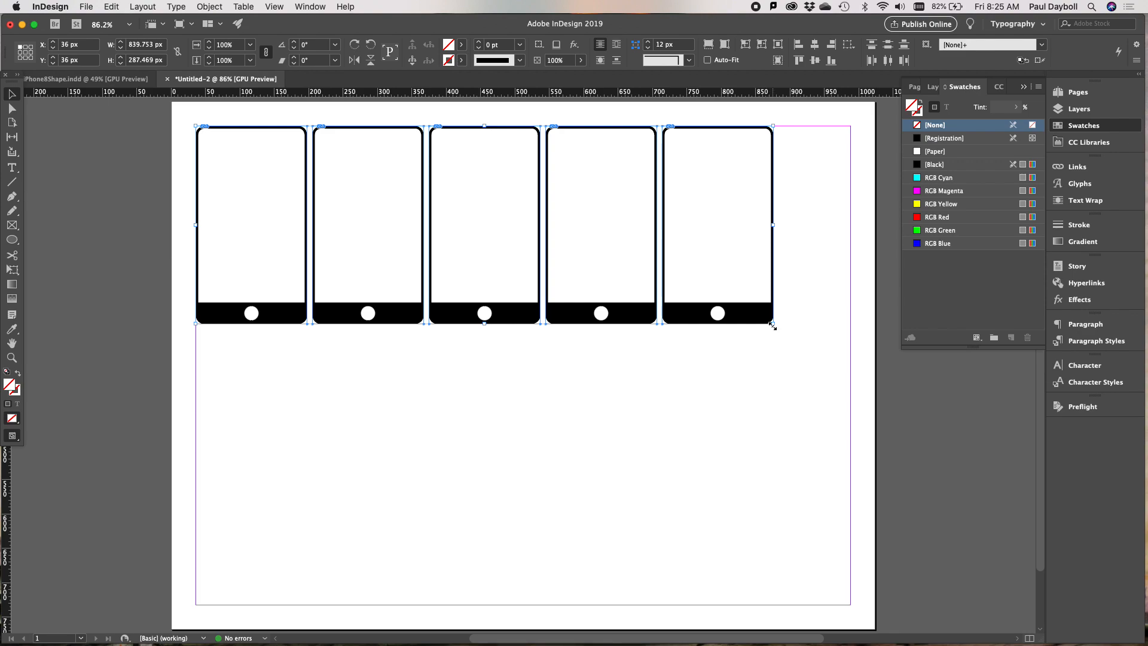
drag(773, 325, 813, 352)
drag(776, 264, 774, 336)
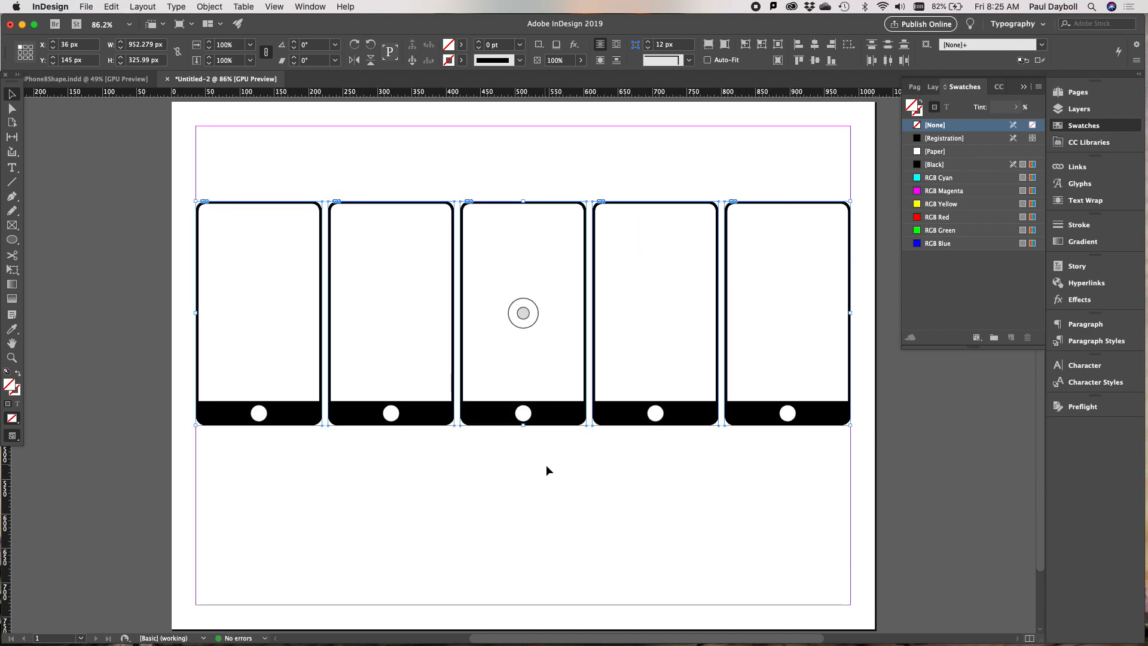
click(547, 483)
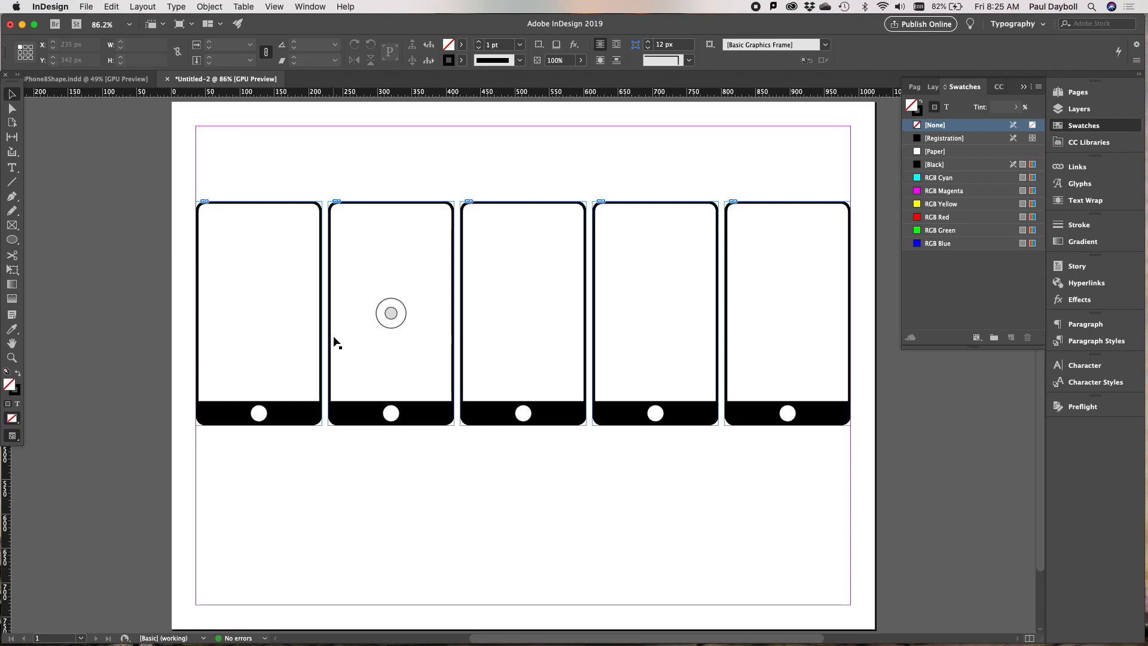
key(super+z)
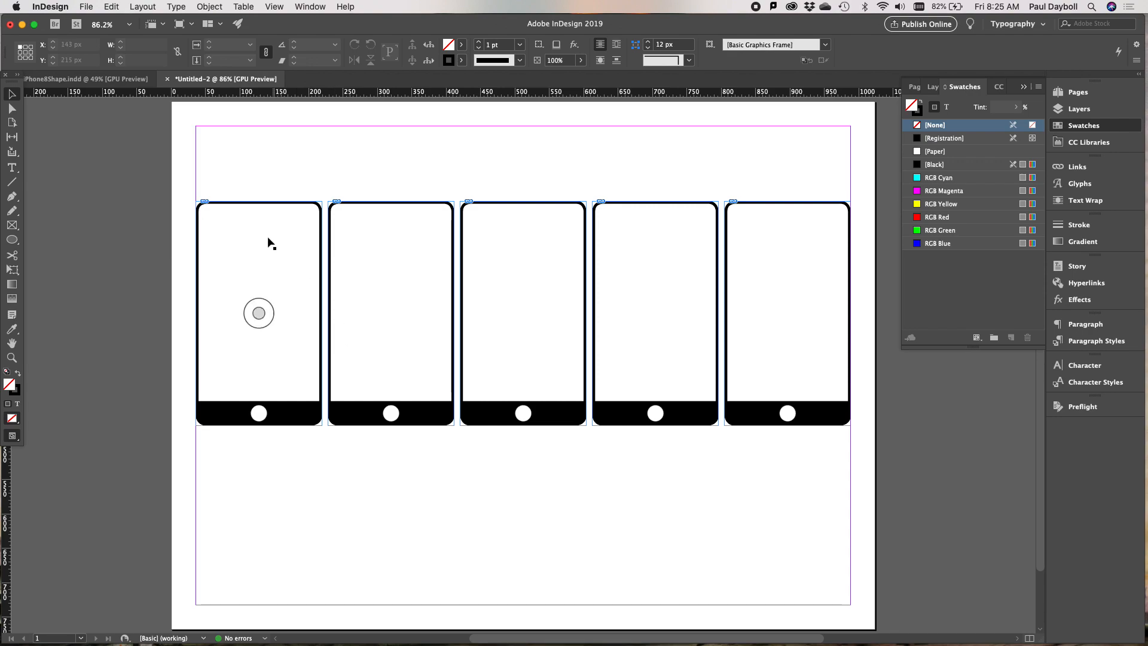
key(super+z)
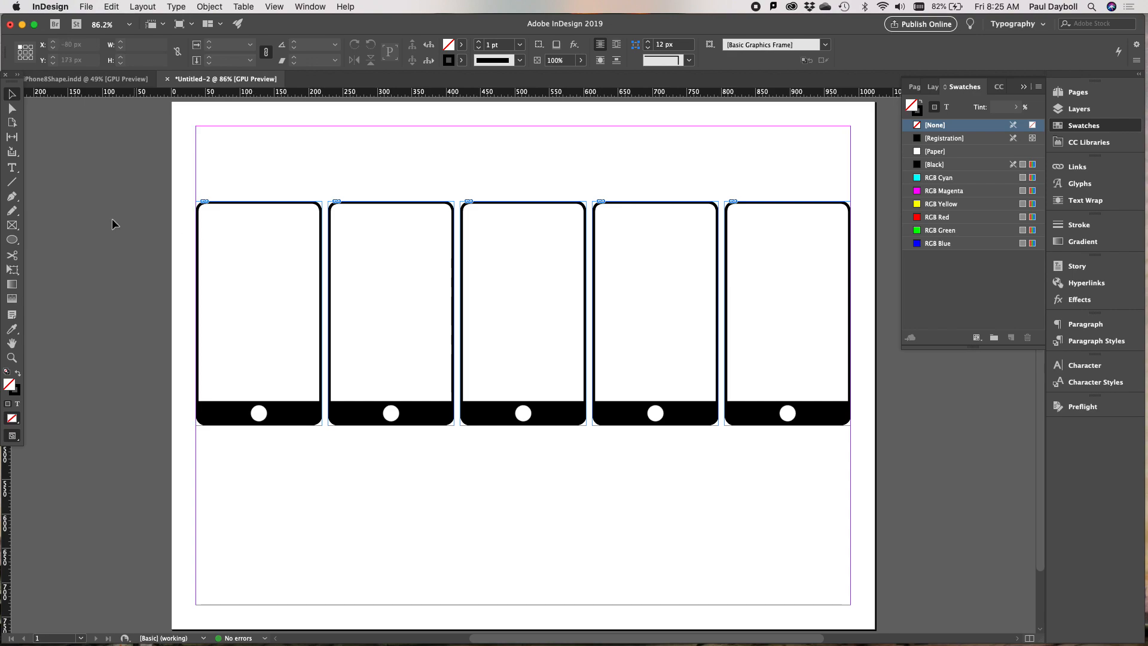
Step: Draw a circle about 52 px in diameter near the first phone's upper-left corner and fill it with a 20% tint of Black
click(12, 239)
drag(206, 212, 242, 256)
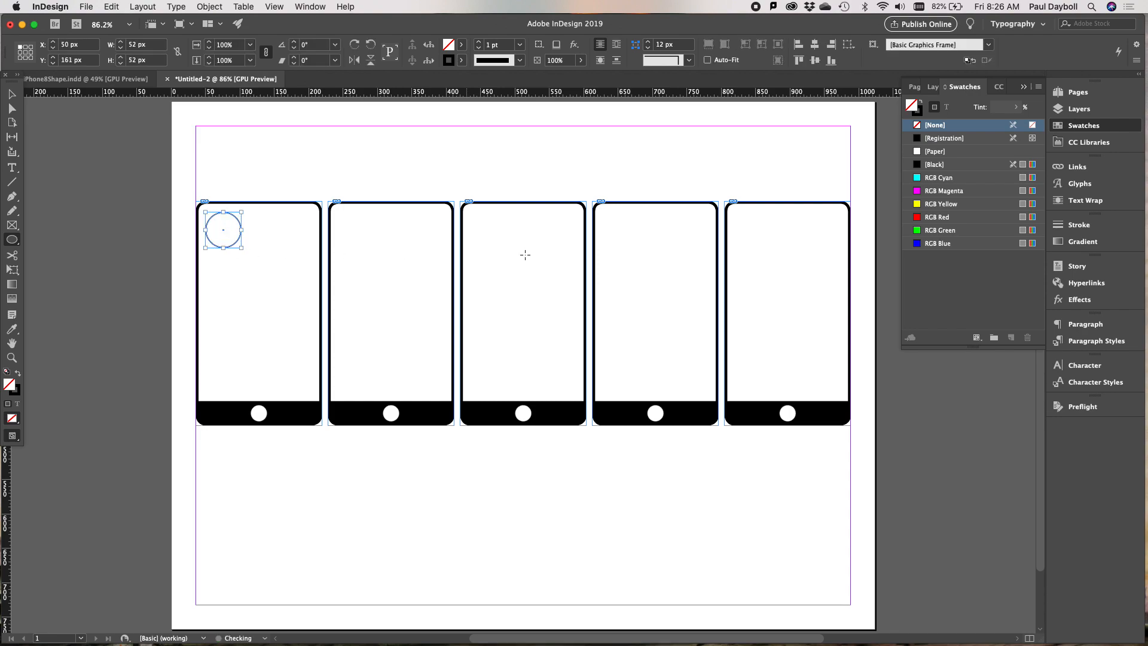
click(937, 164)
click(1016, 107)
drag(1019, 123, 963, 127)
drag(963, 128, 964, 128)
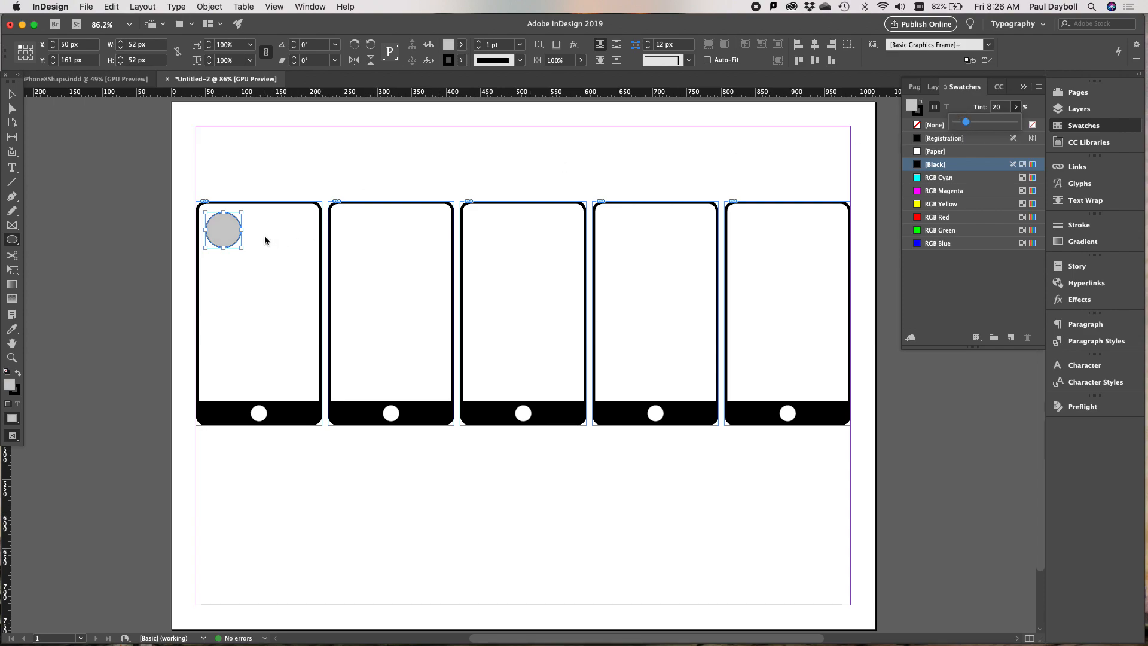
click(293, 170)
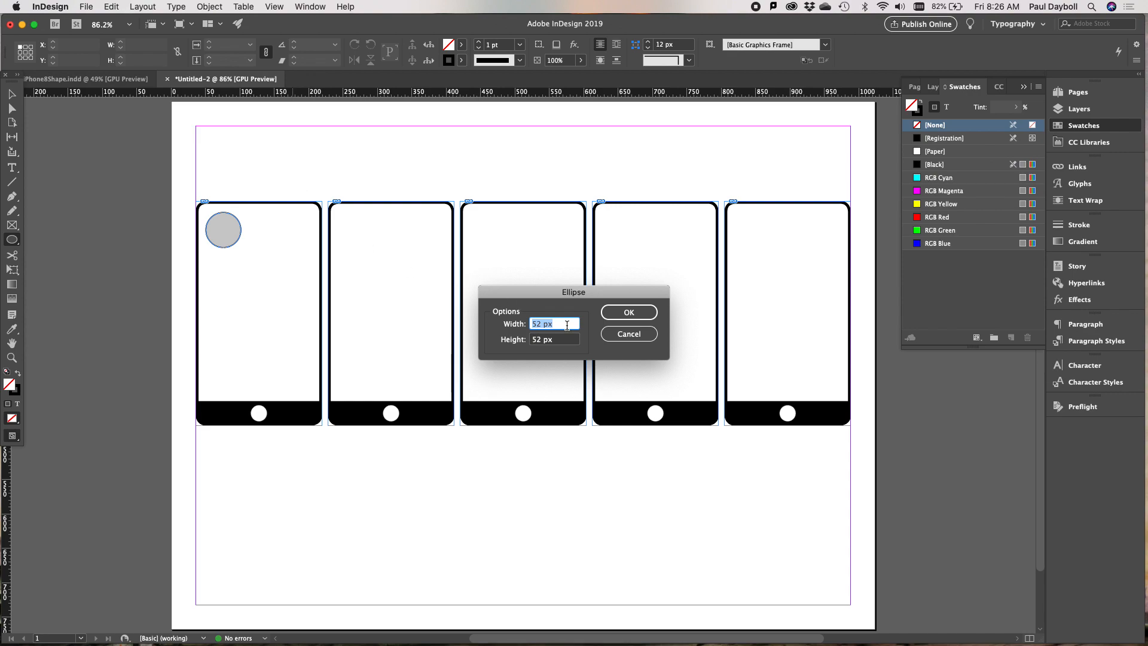
click(607, 333)
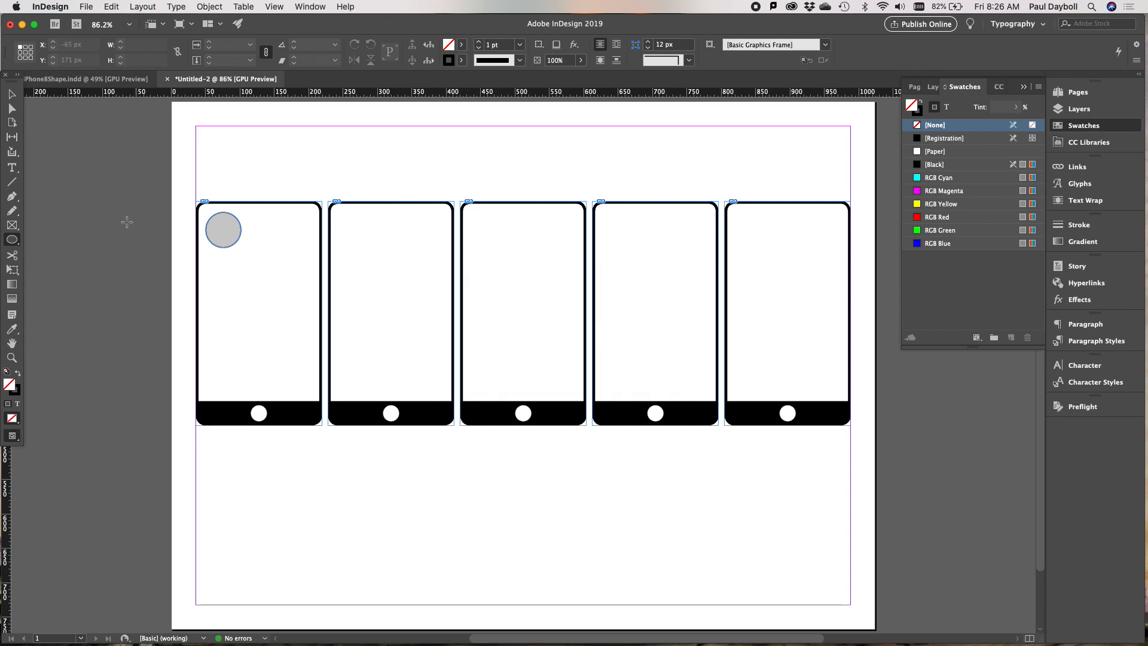
Step: Draw a rectangle about 183 x 75 px across the upper end of the first phone and fill it with a 36% tint of Black
drag(12, 239, 57, 254)
drag(198, 203, 322, 252)
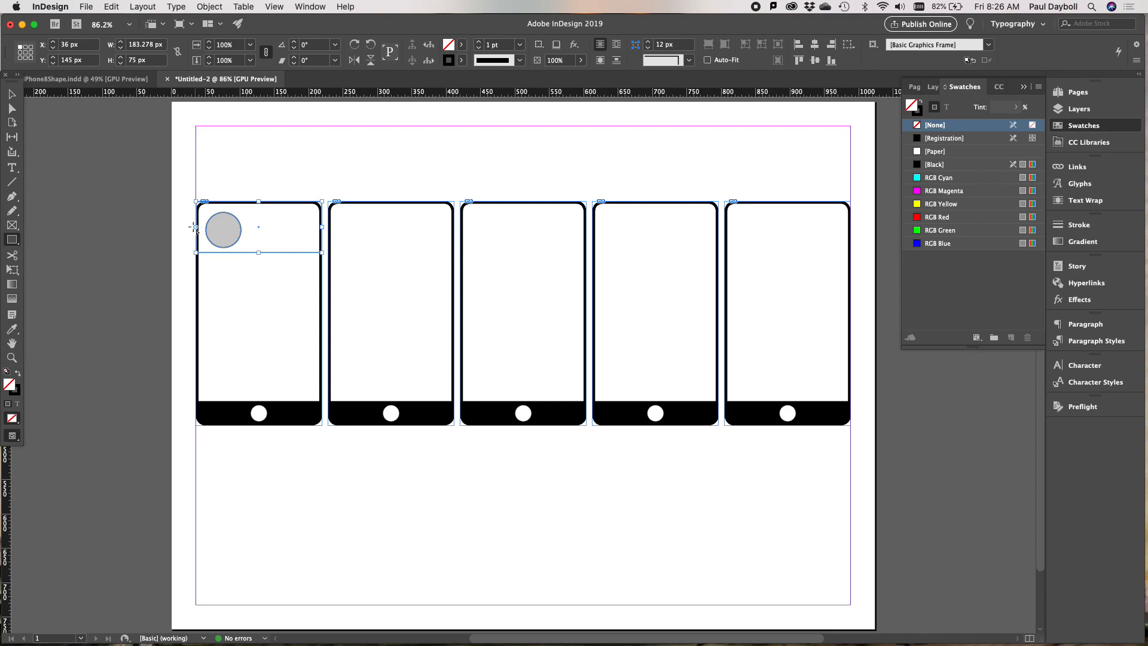
click(933, 165)
click(1016, 107)
drag(1019, 124, 977, 127)
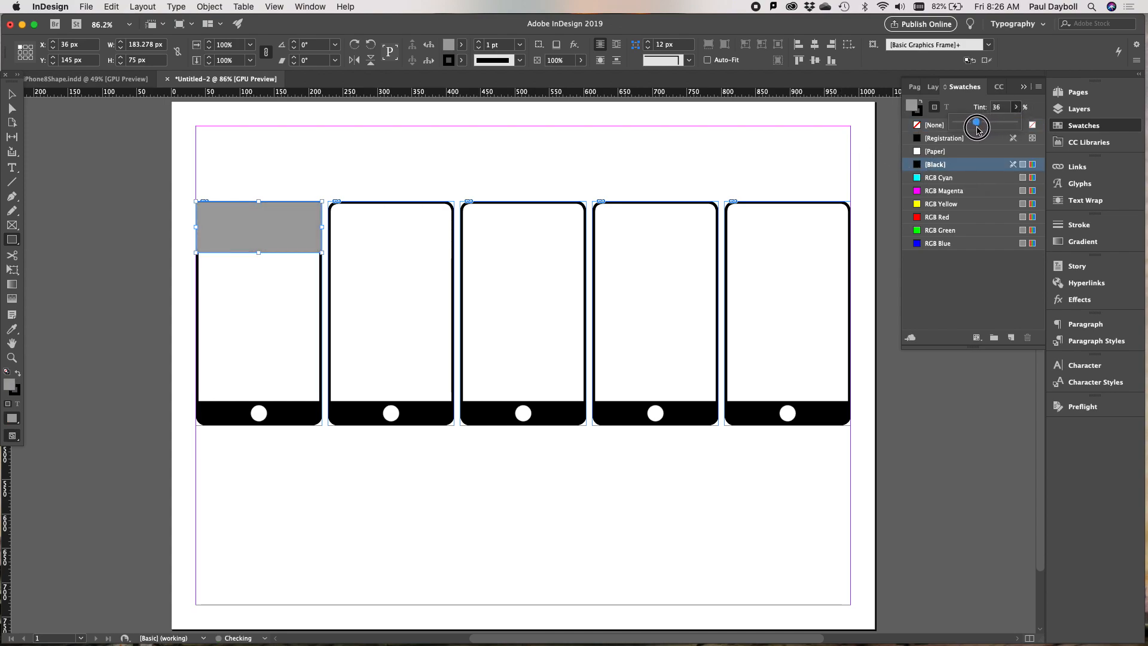
right_click(286, 226)
mouse_move(310, 345)
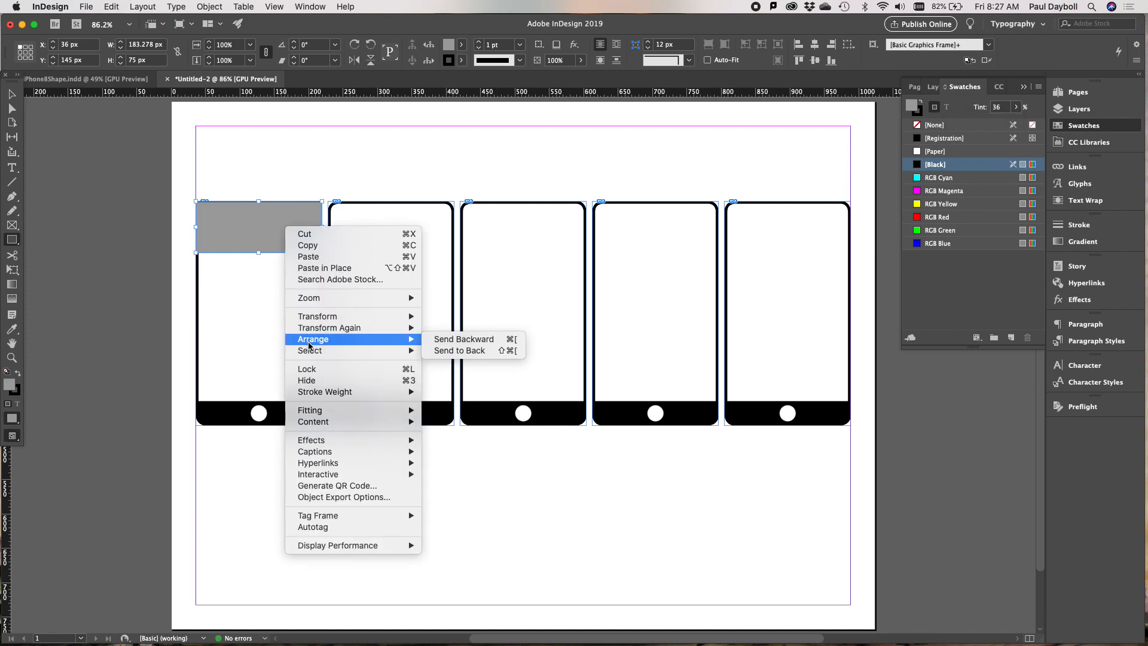
click(306, 172)
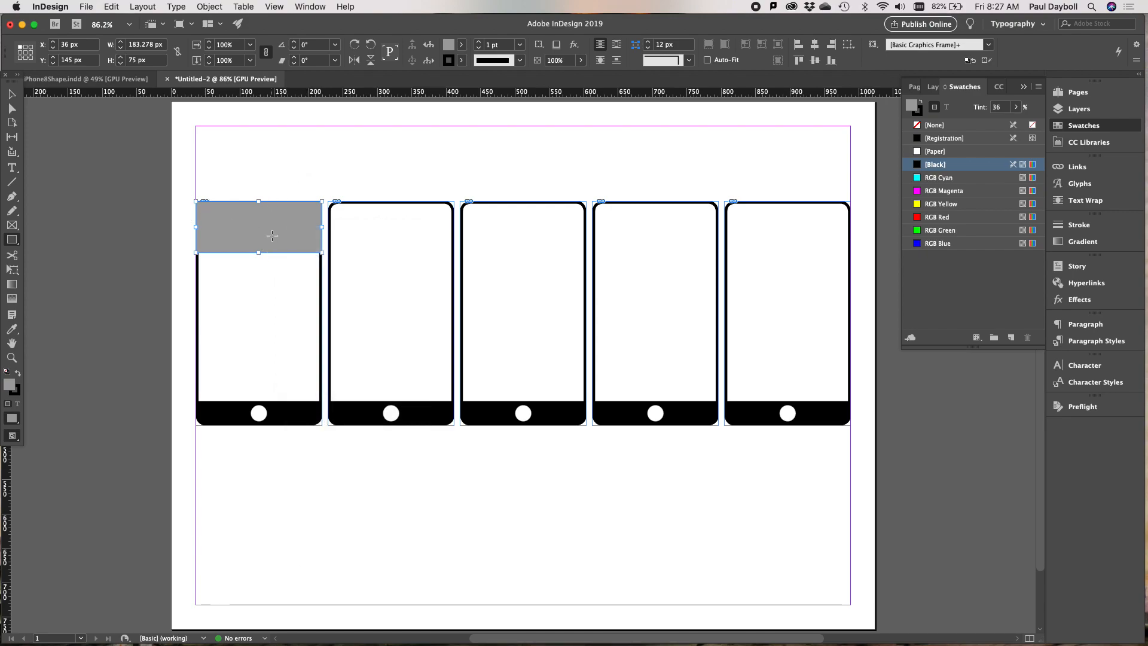
Step: Unlink the gray rectangle's corner settings and give its upper-left and upper-right corners the Rounded shape
key(super+space)
click(323, 264)
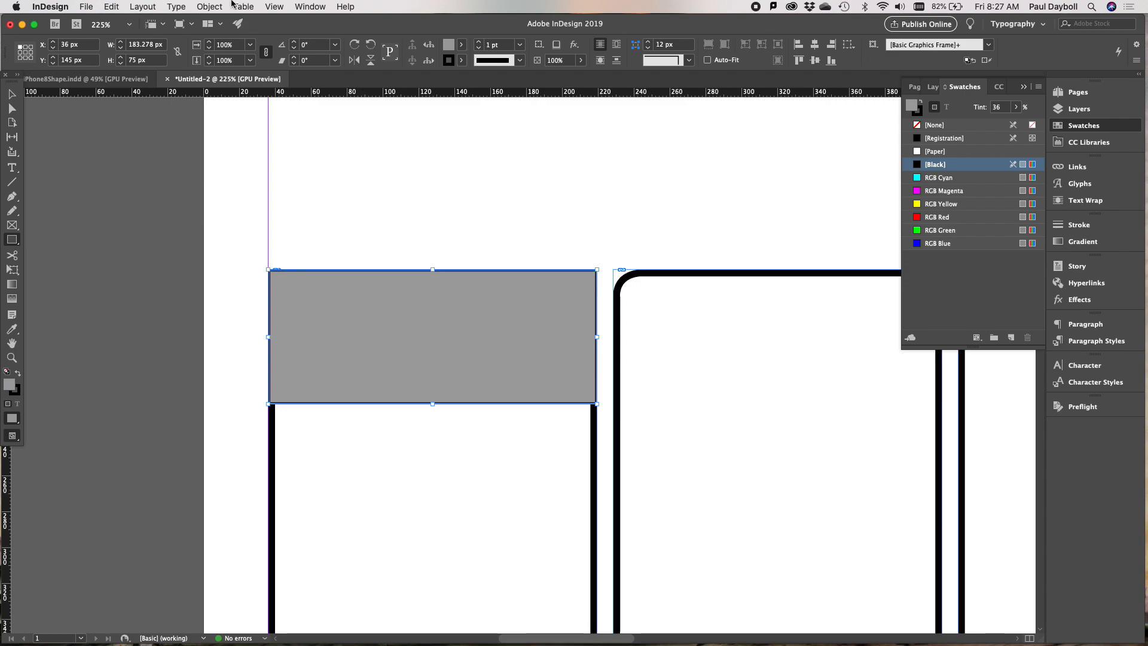
click(210, 7)
mouse_move(234, 205)
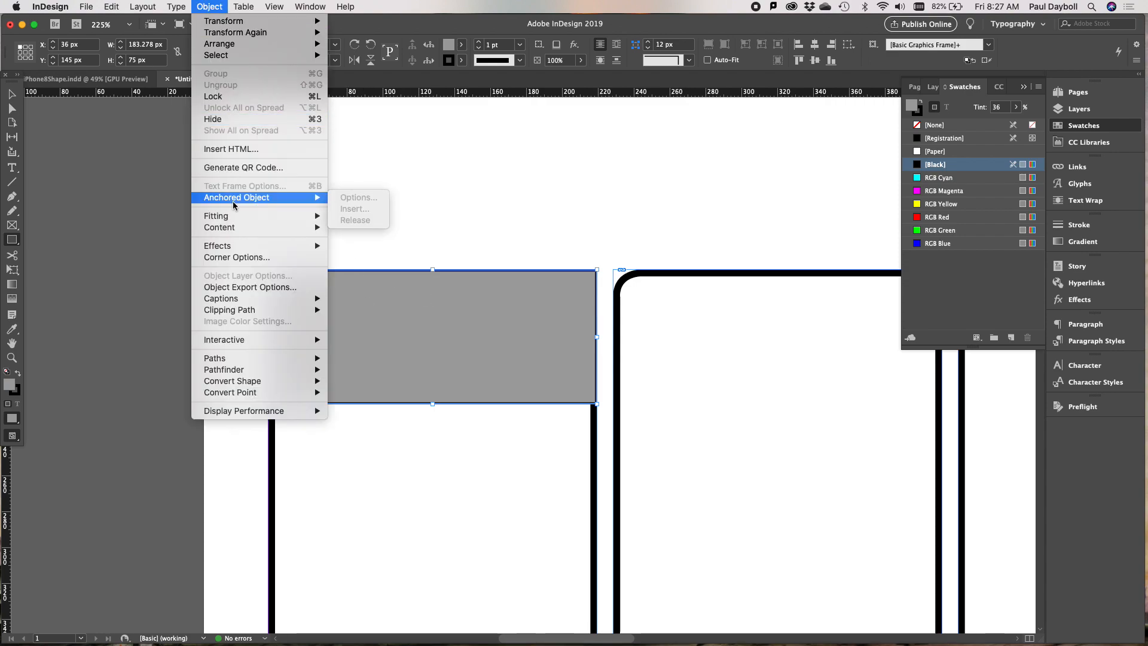
click(244, 258)
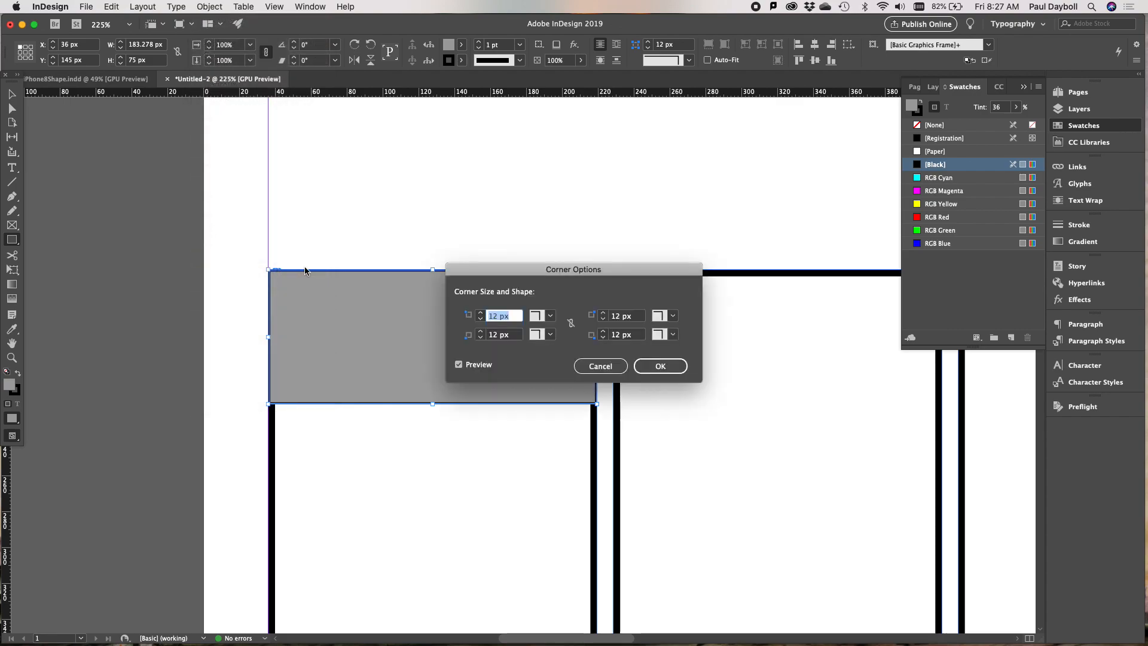
drag(530, 272, 708, 224)
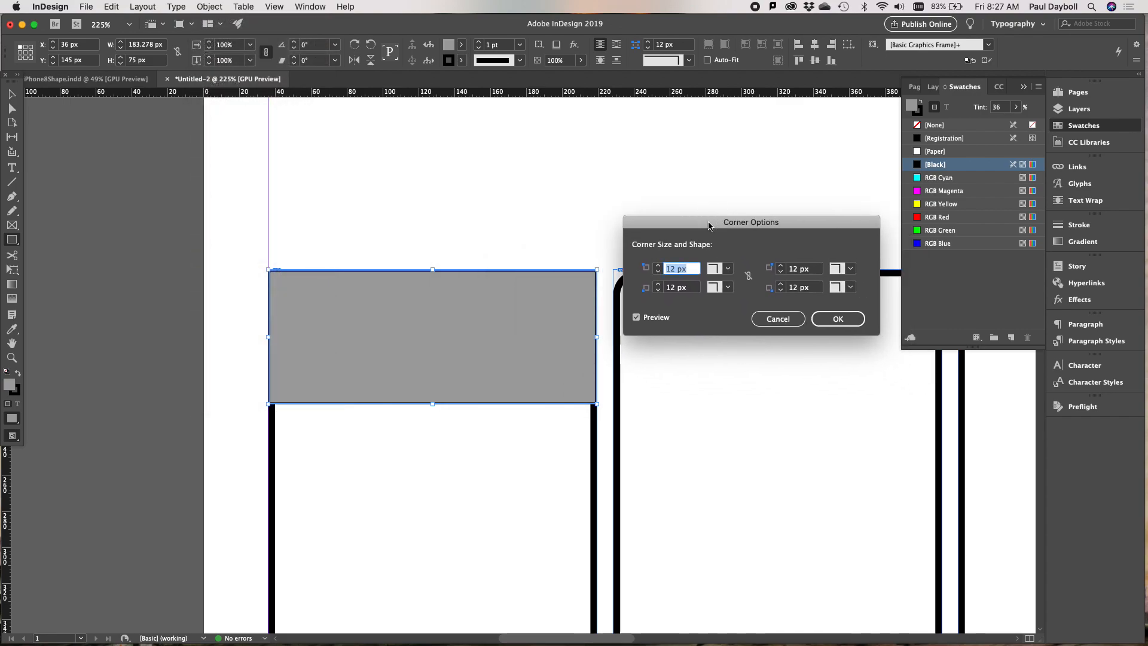
click(748, 278)
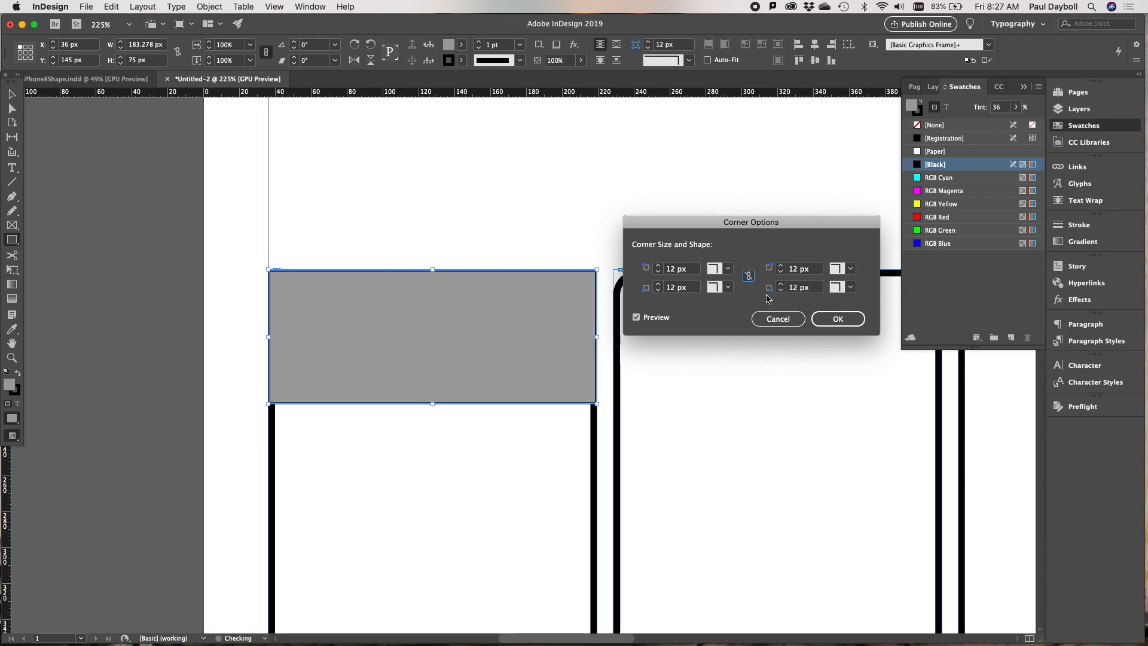
click(728, 269)
click(741, 345)
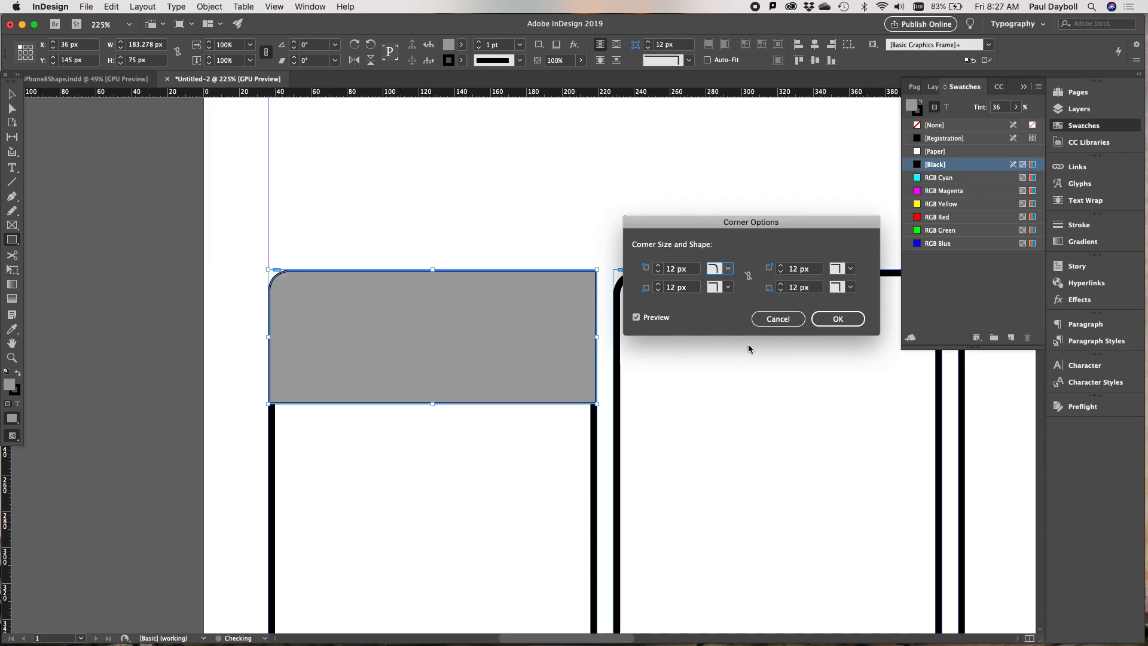
click(849, 269)
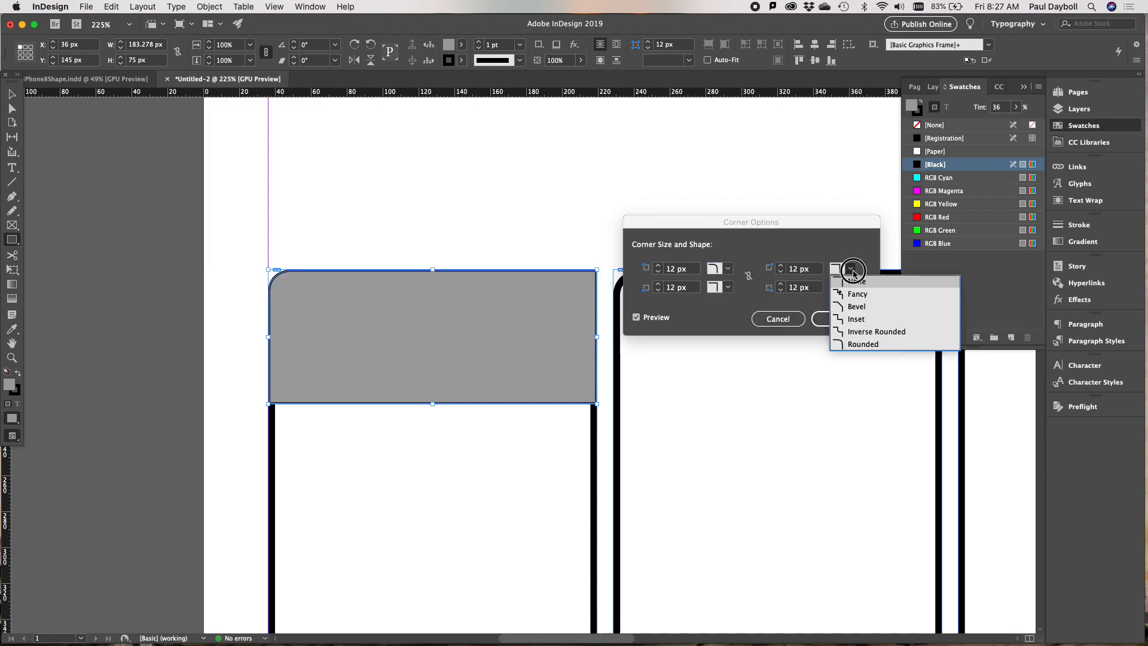
click(863, 344)
Step: Increase the size of the rectangle's two rounded upper corners to follow the phone's outer curve, and apply the corner options
click(659, 268)
click(659, 267)
click(658, 267)
click(658, 268)
click(659, 268)
click(658, 267)
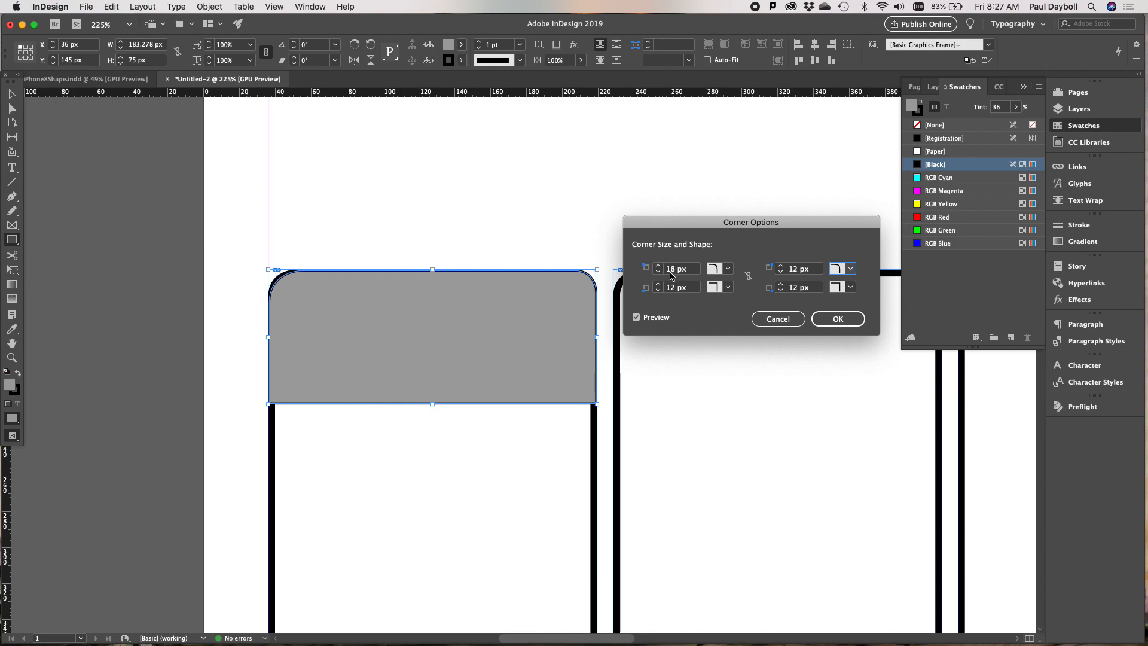
click(659, 272)
click(659, 272)
click(781, 266)
click(781, 266)
click(781, 266)
click(781, 266)
click(781, 266)
click(781, 273)
click(838, 318)
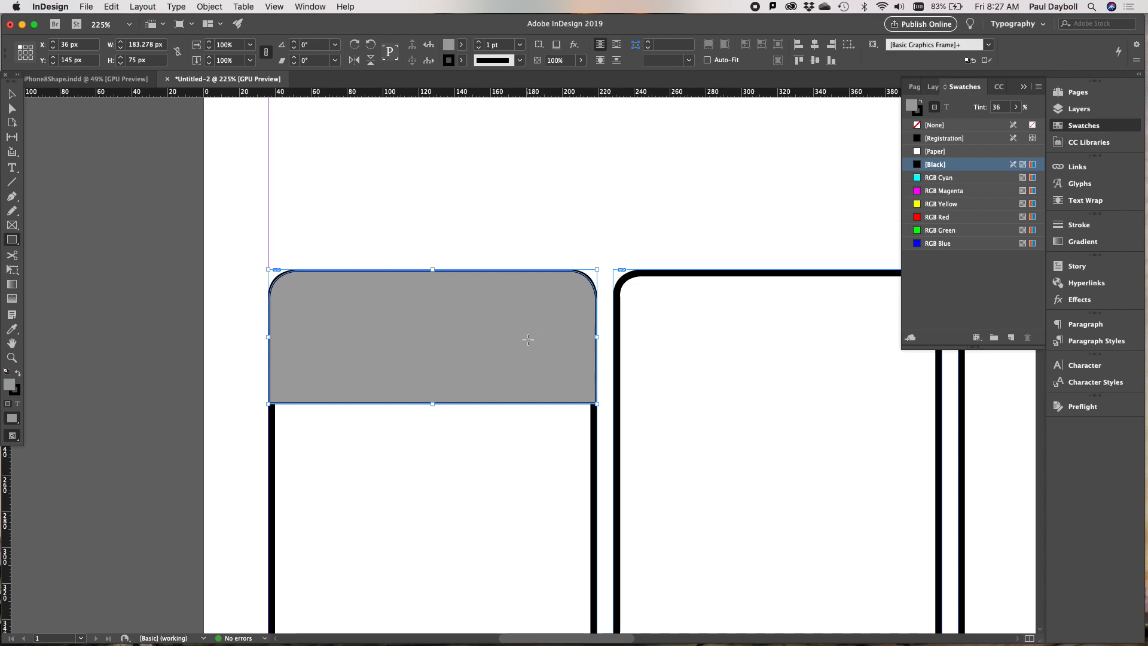
Step: Send the first phone's gray header rectangle to the back and move the circle up slightly within it
click(12, 94)
right_click(347, 301)
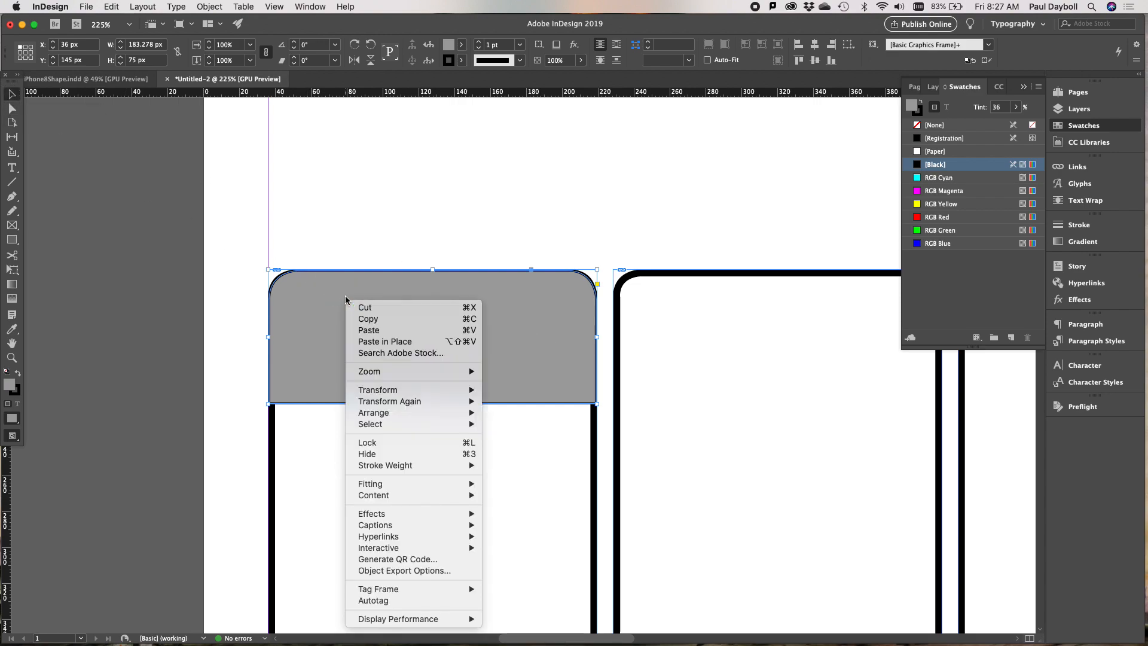
mouse_move(387, 417)
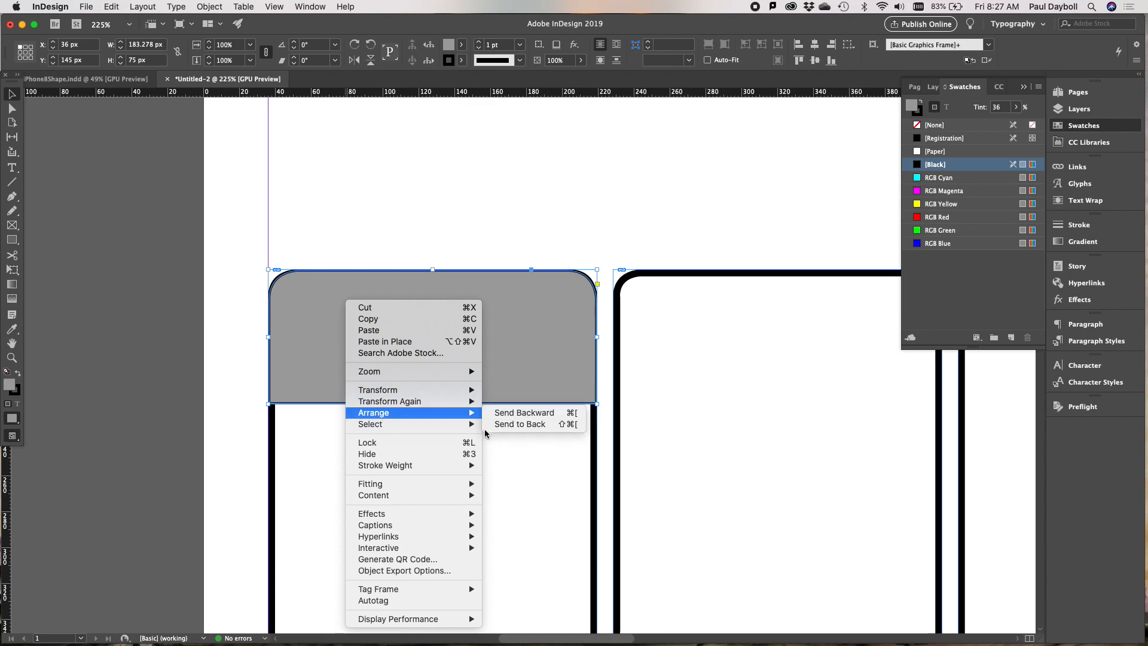
click(503, 426)
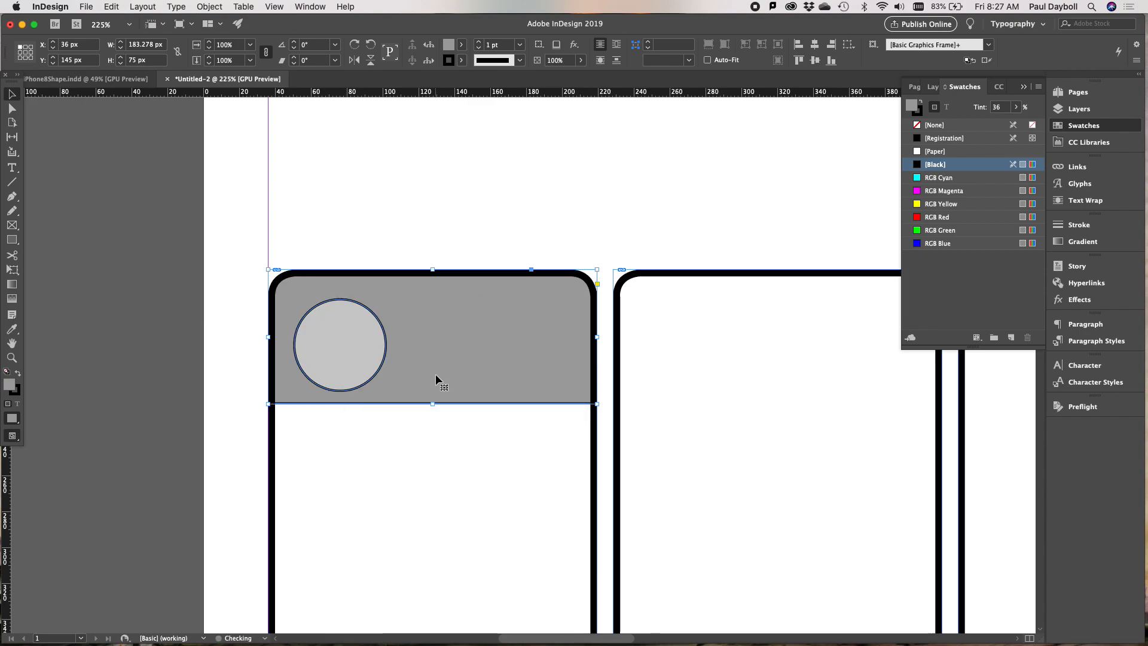
click(331, 349)
drag(332, 353, 332, 345)
click(440, 348)
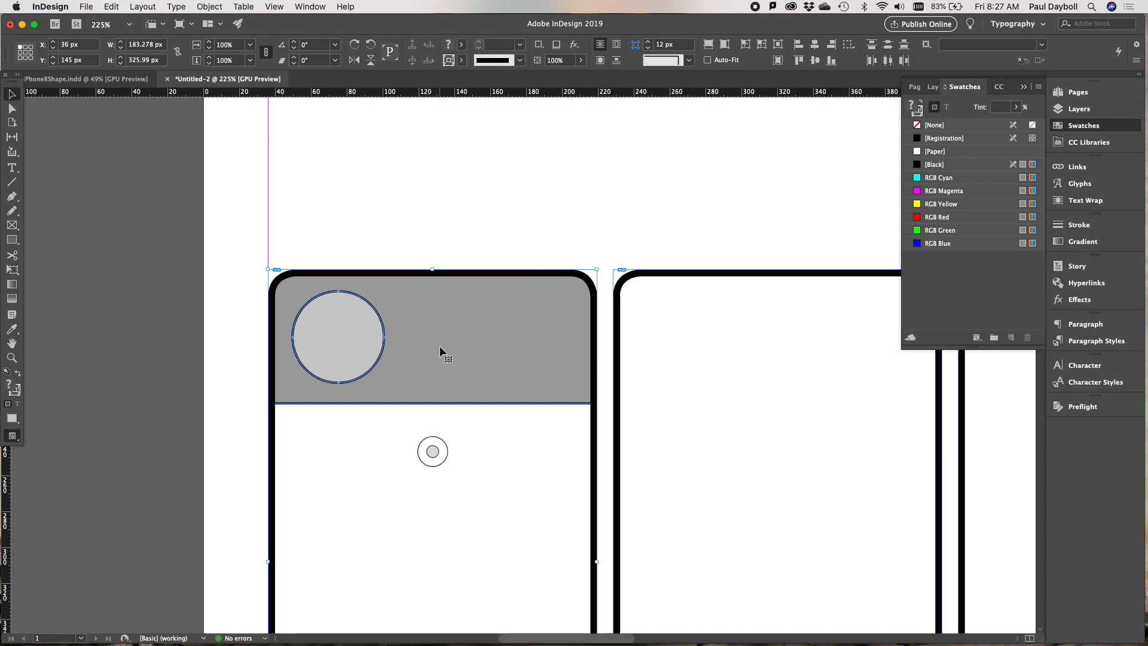
click(444, 242)
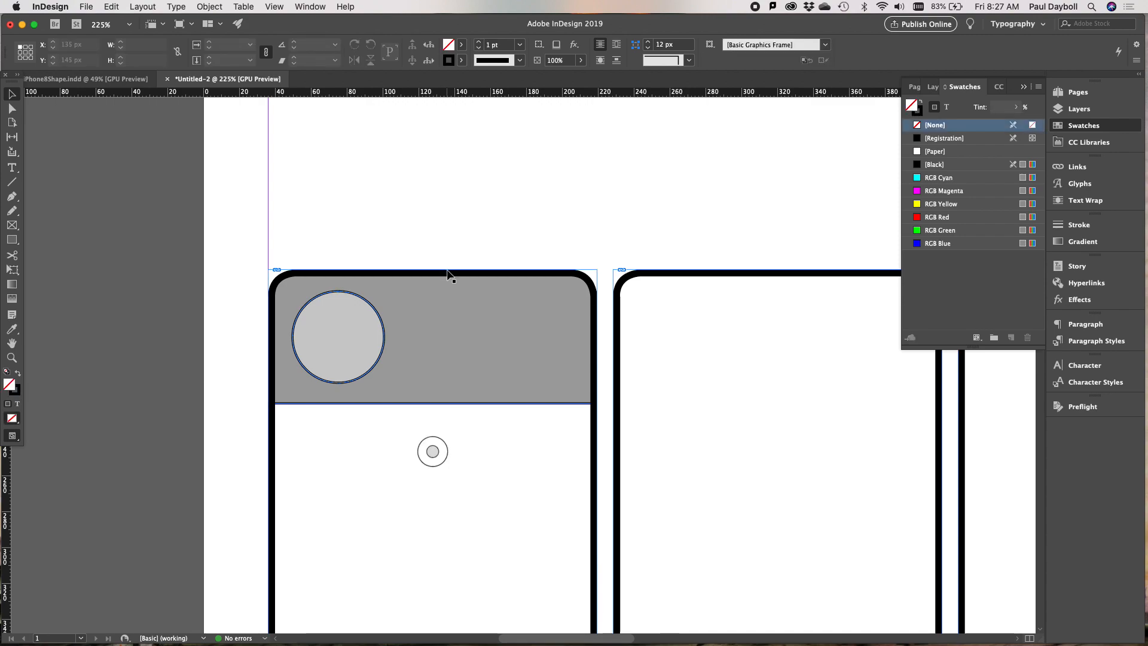
click(449, 277)
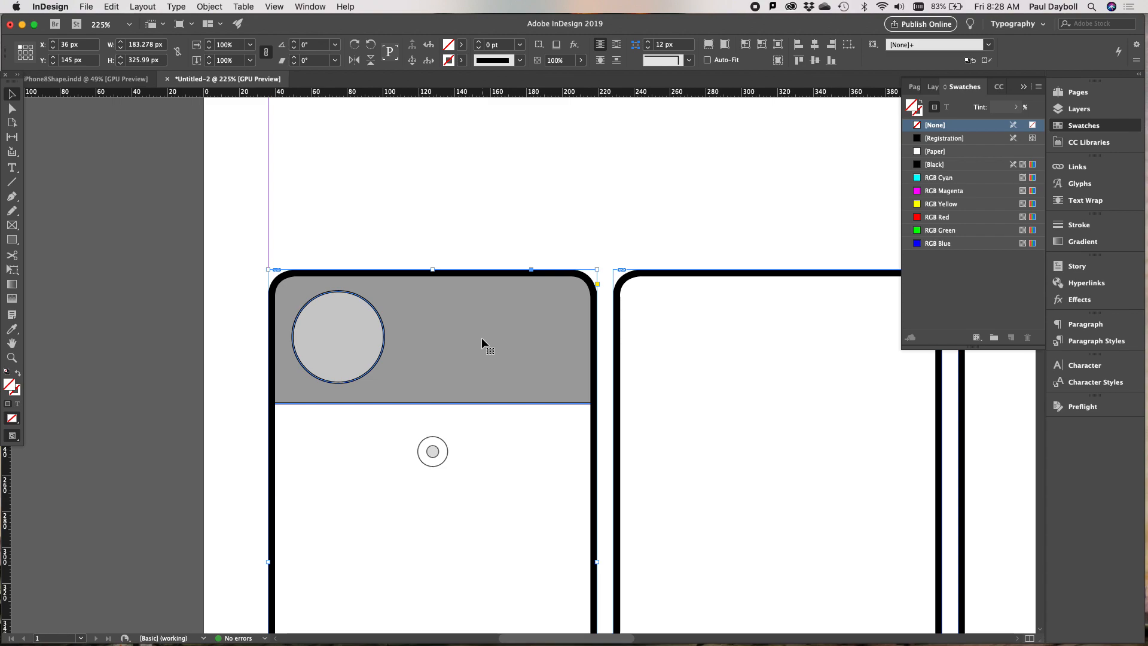
key(super+shift+a)
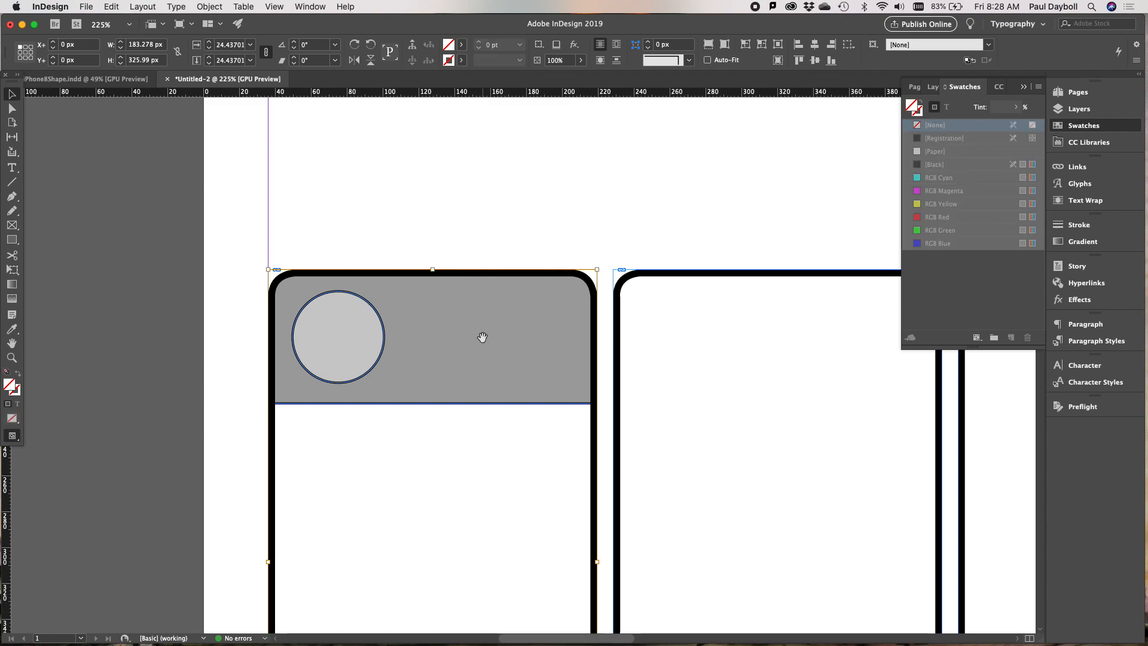
click(474, 327)
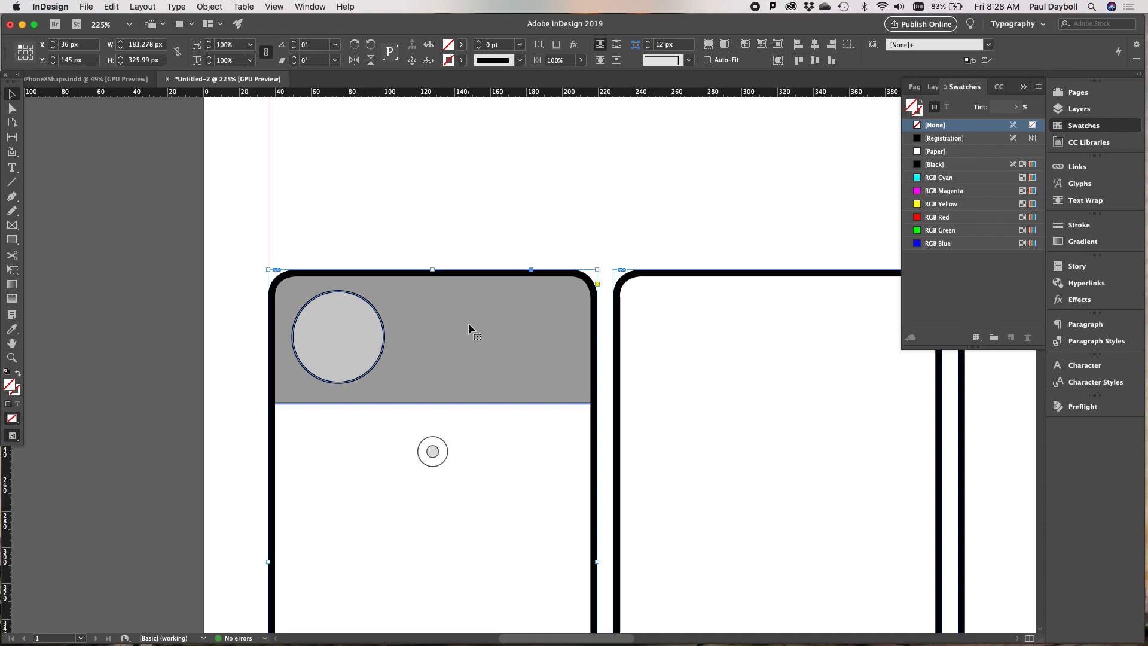
key(super+alt+space)
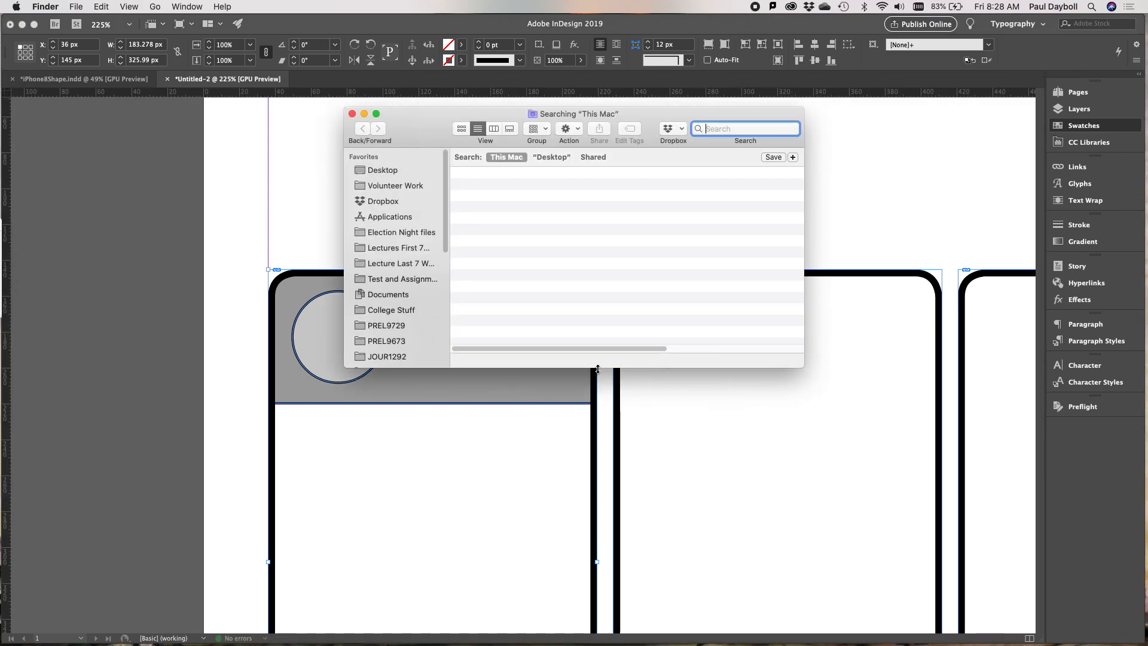
Step: Duplicate the gray header rectangle and its circle together onto each of the other four phones, aligned with the first
alt+super+click(620, 390)
alt+super+click(620, 390)
alt+super+click(620, 389)
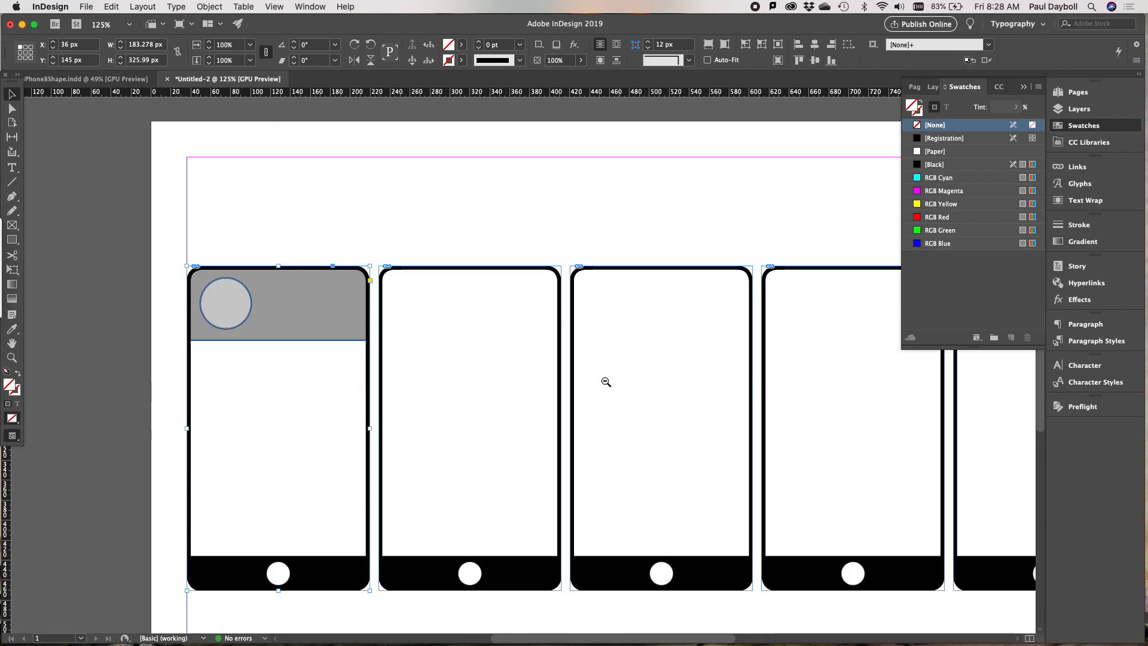
double_click(310, 311)
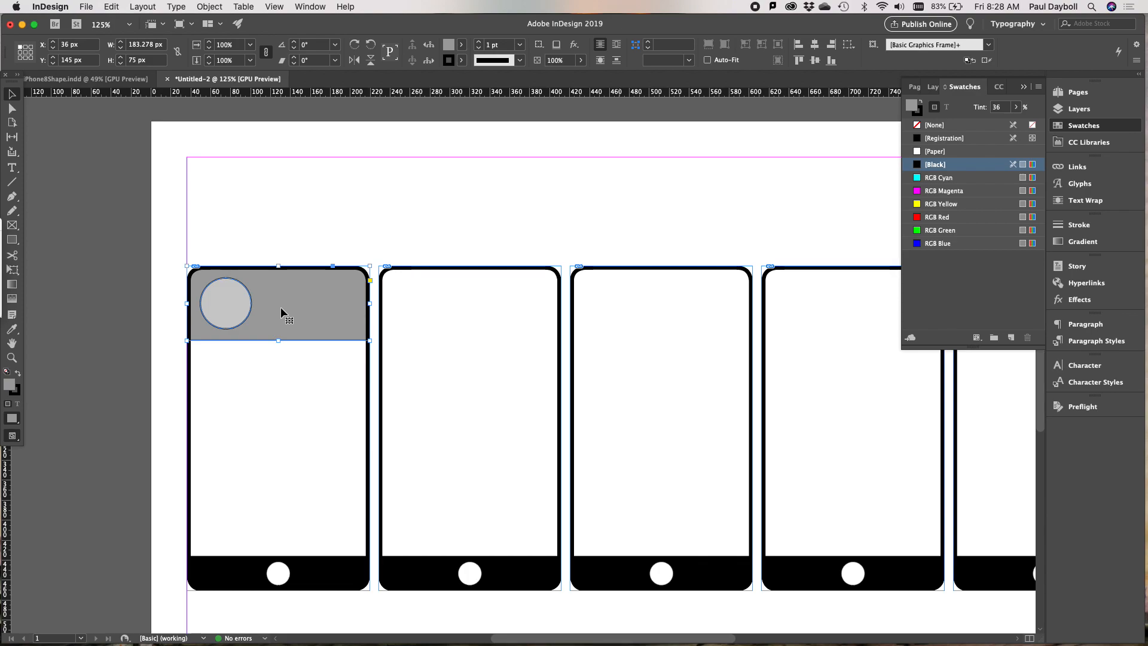
shift+click(225, 311)
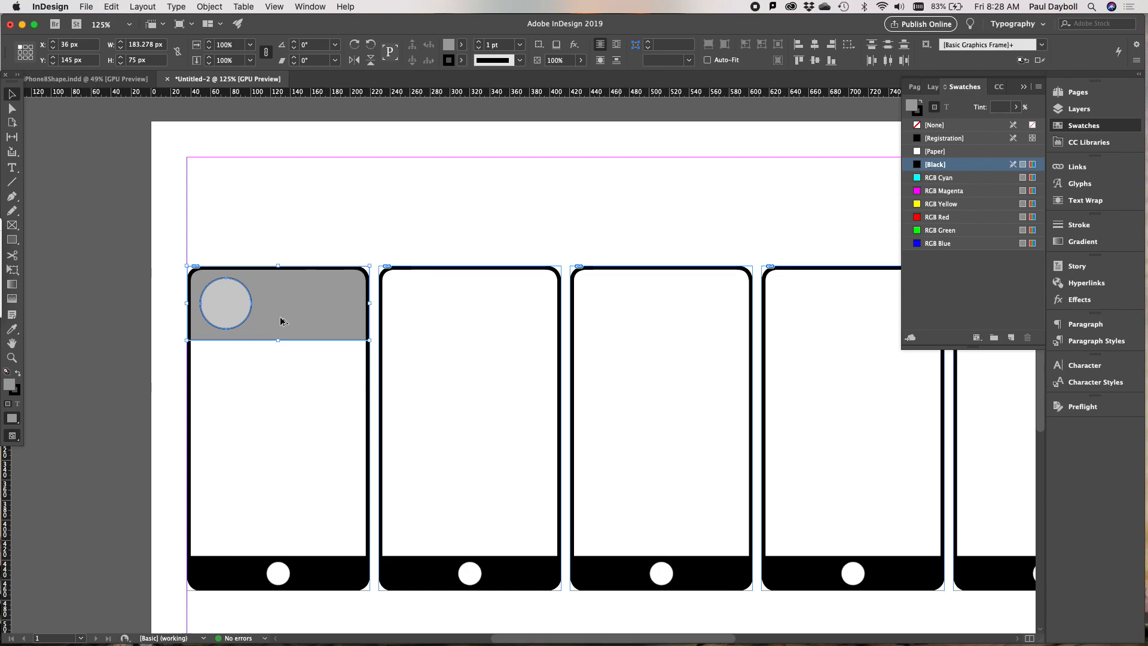
drag(280, 318, 850, 318)
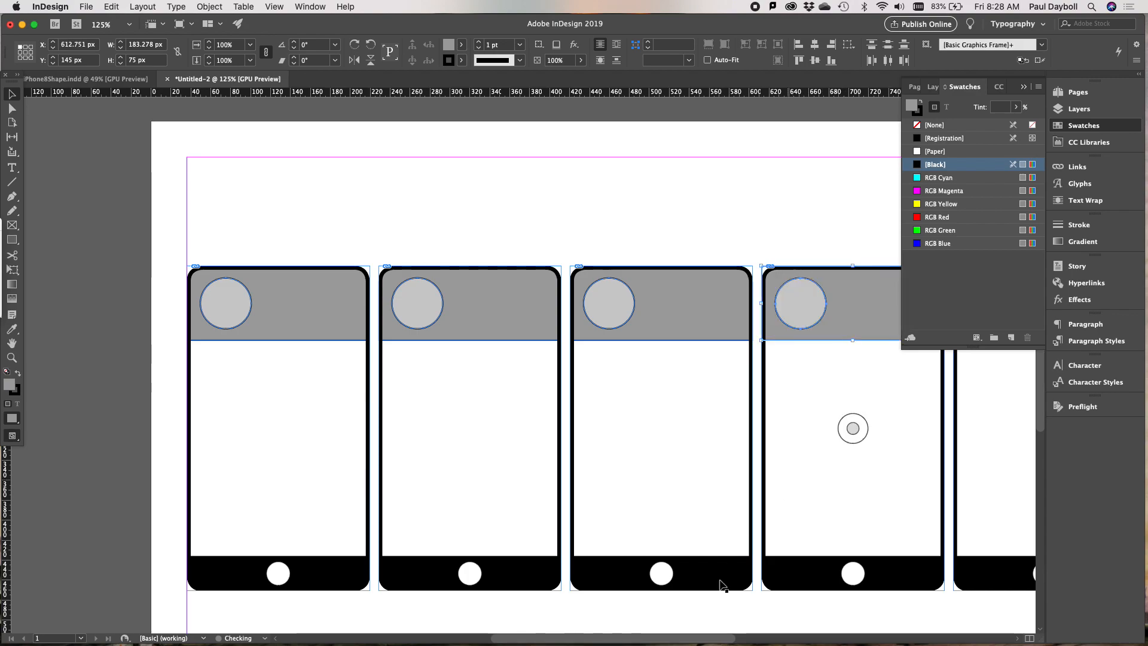
drag(676, 640, 743, 622)
click(589, 295)
drag(589, 295, 769, 312)
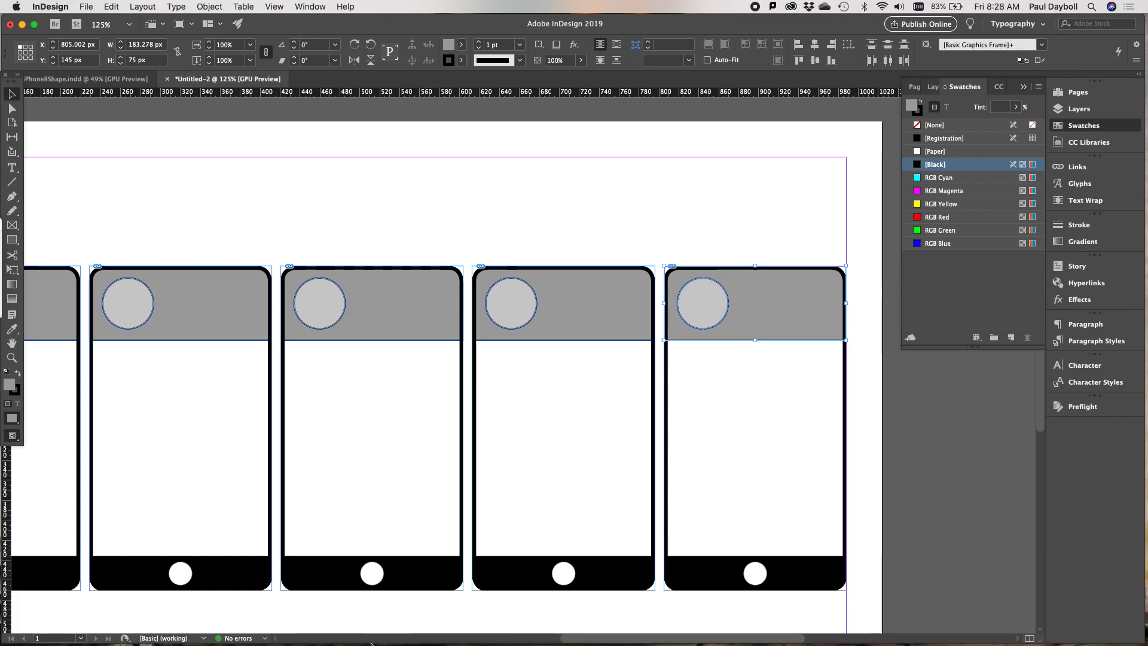
Step: Draw a placeholder frame about 167 x 138 px below the first phone's header and fill it with a 59% tint of Black
drag(572, 639, 537, 640)
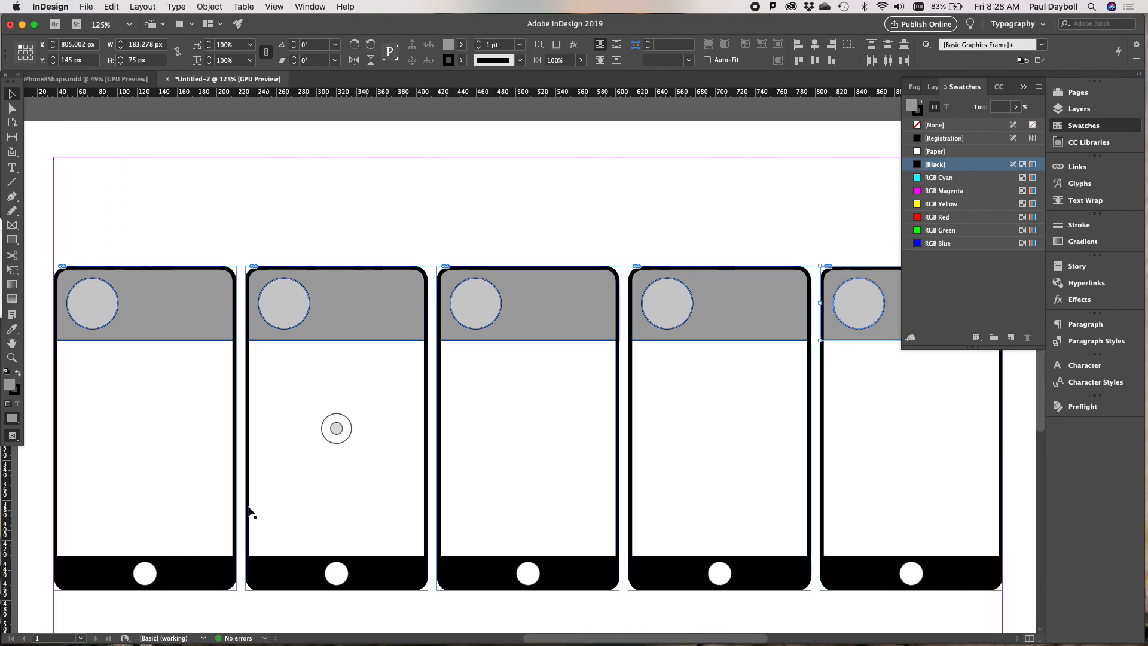
click(12, 225)
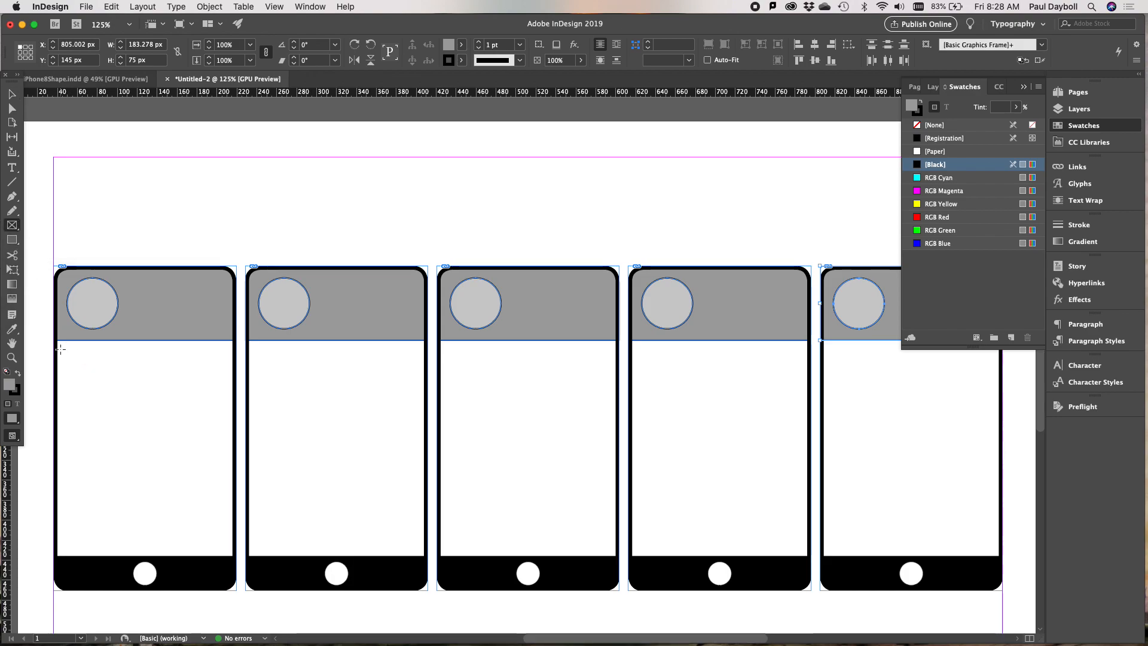
drag(62, 348, 229, 482)
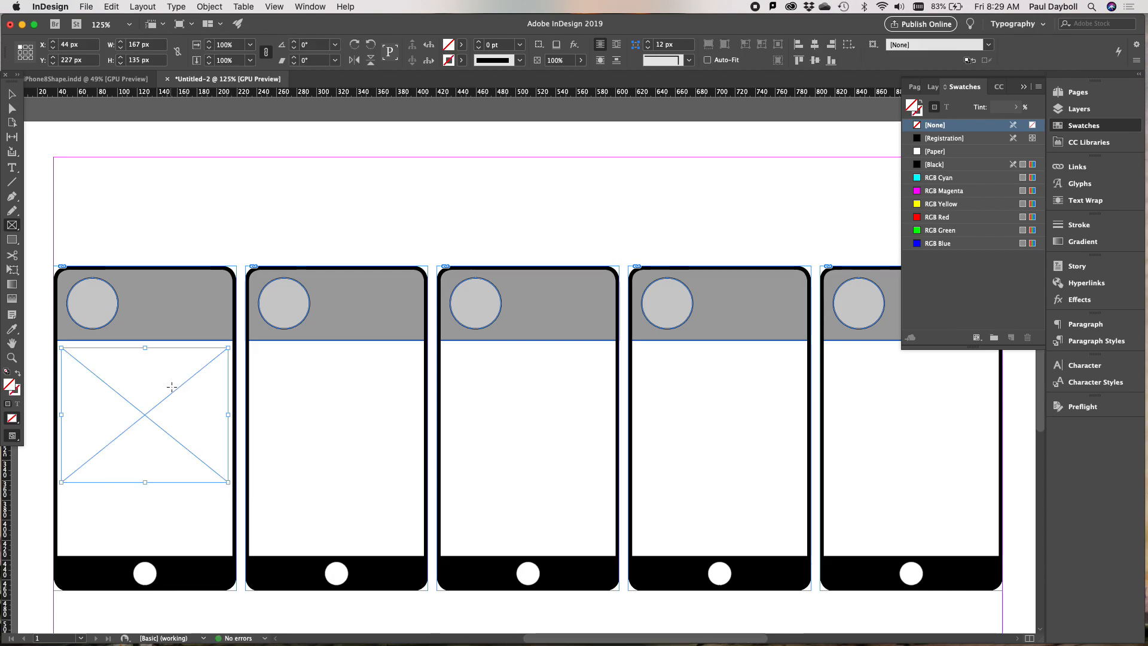
click(935, 165)
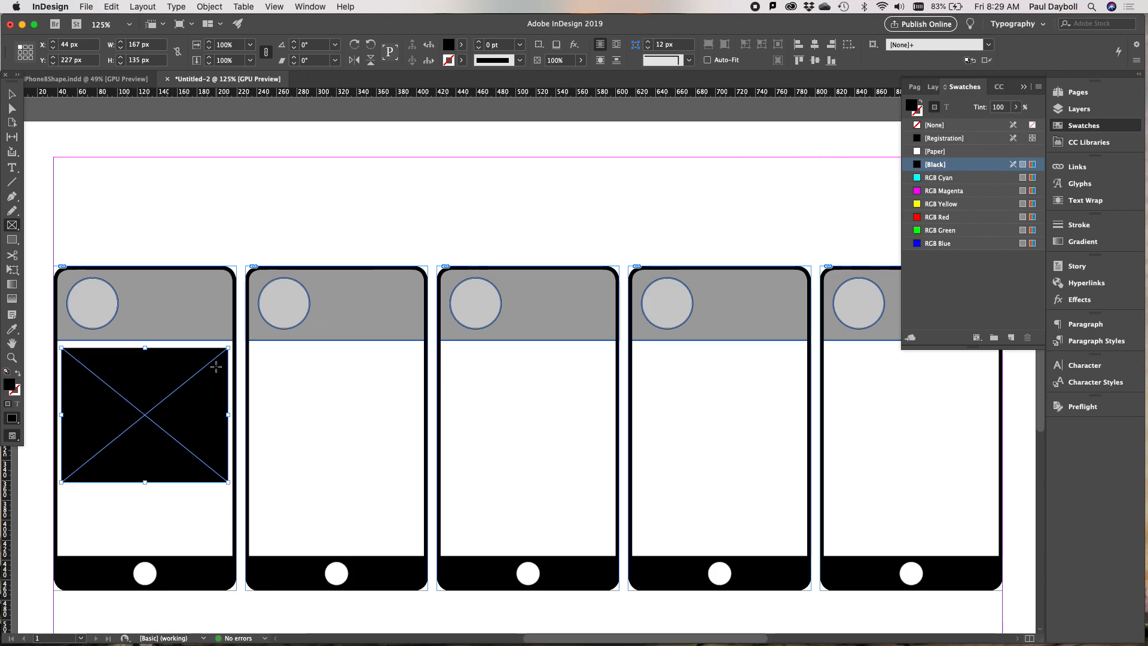
click(1016, 106)
drag(1019, 122, 991, 124)
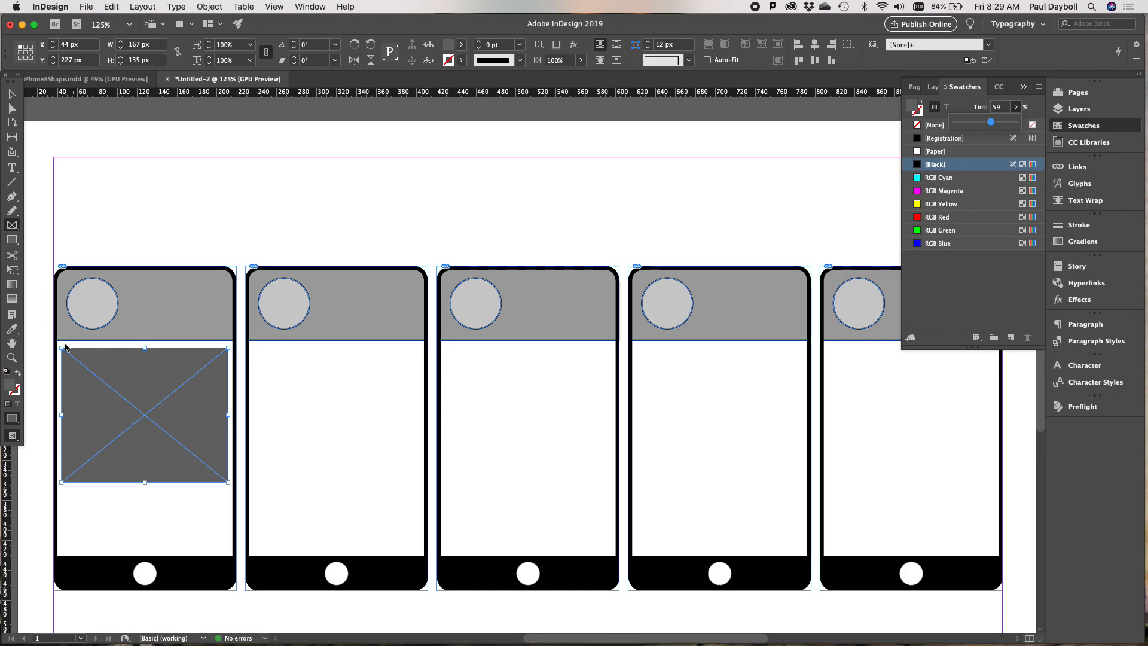
click(12, 94)
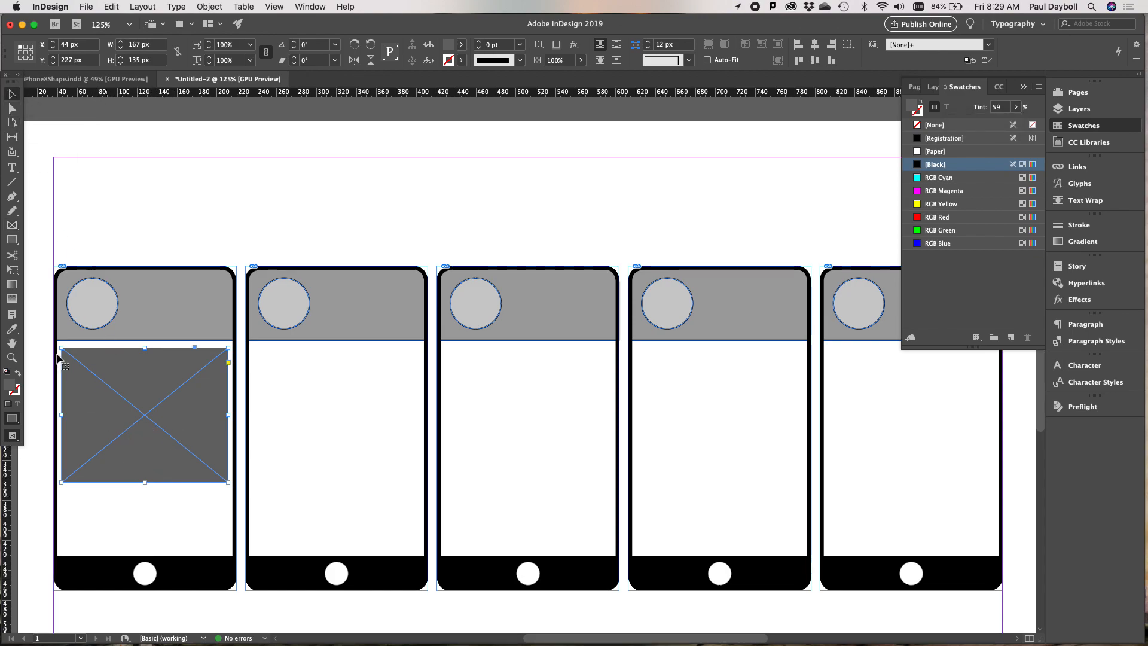
drag(142, 482, 143, 485)
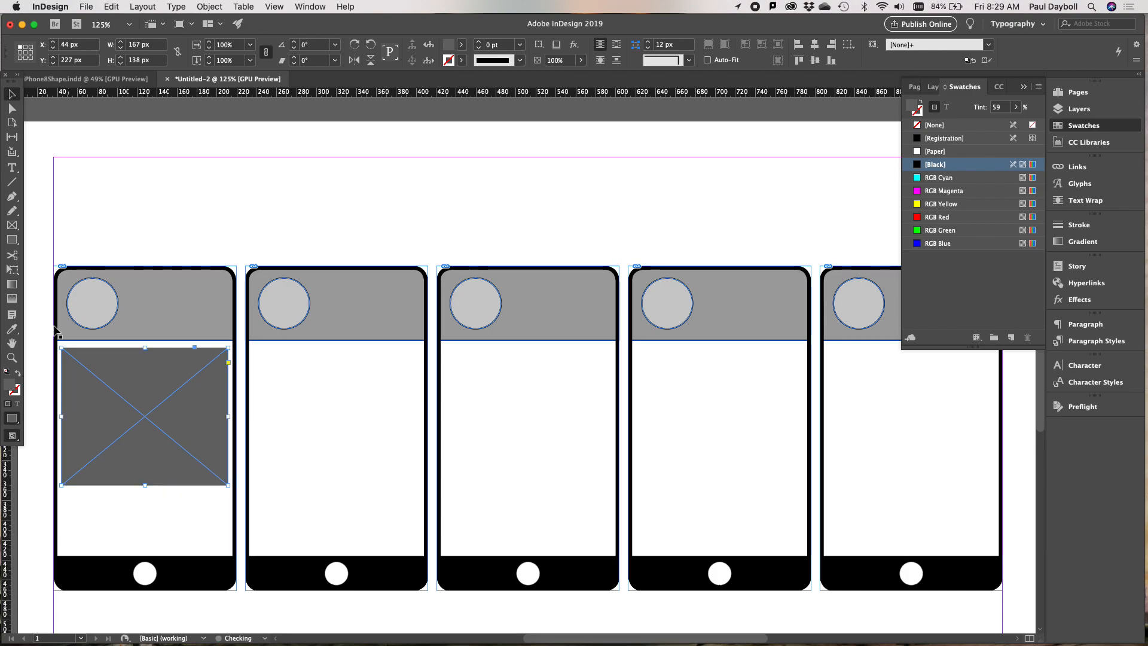
Step: Draw a smaller placeholder frame about 93 x 59 px under the large one and fill it with a 37% tint of Black
click(12, 225)
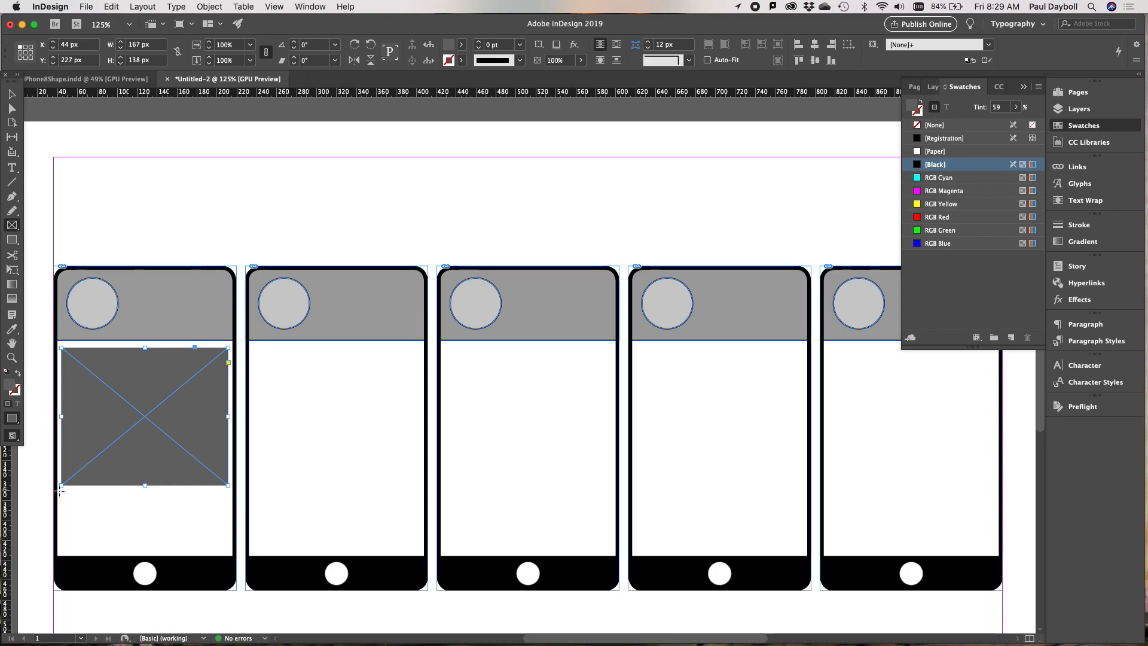
drag(61, 491, 156, 545)
drag(154, 549, 156, 551)
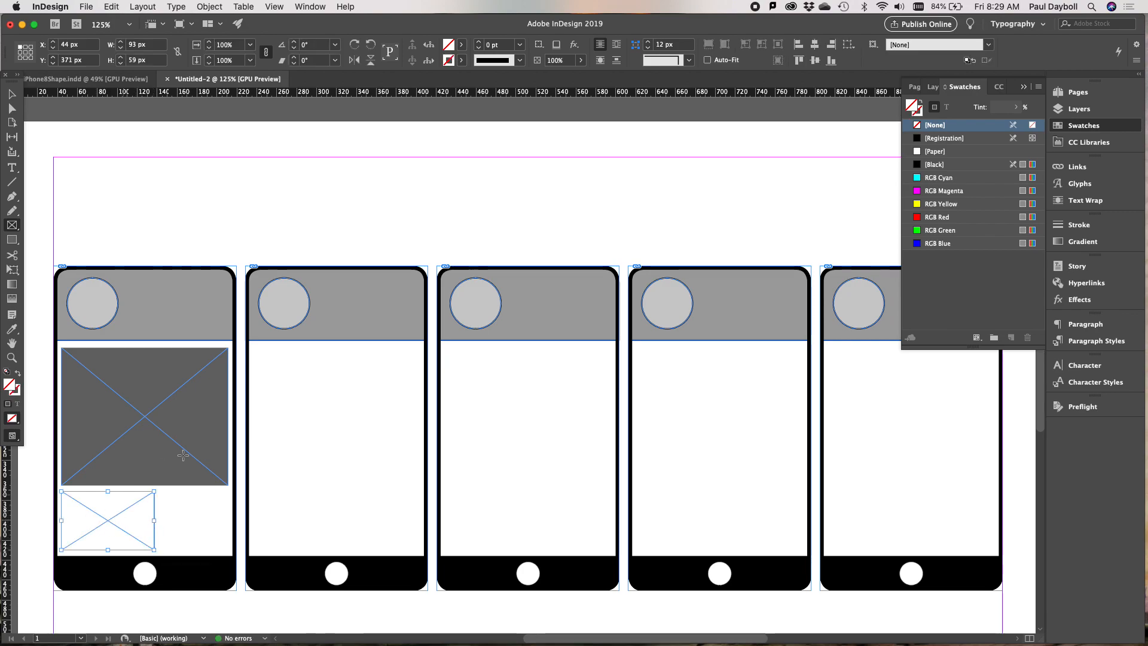
click(935, 164)
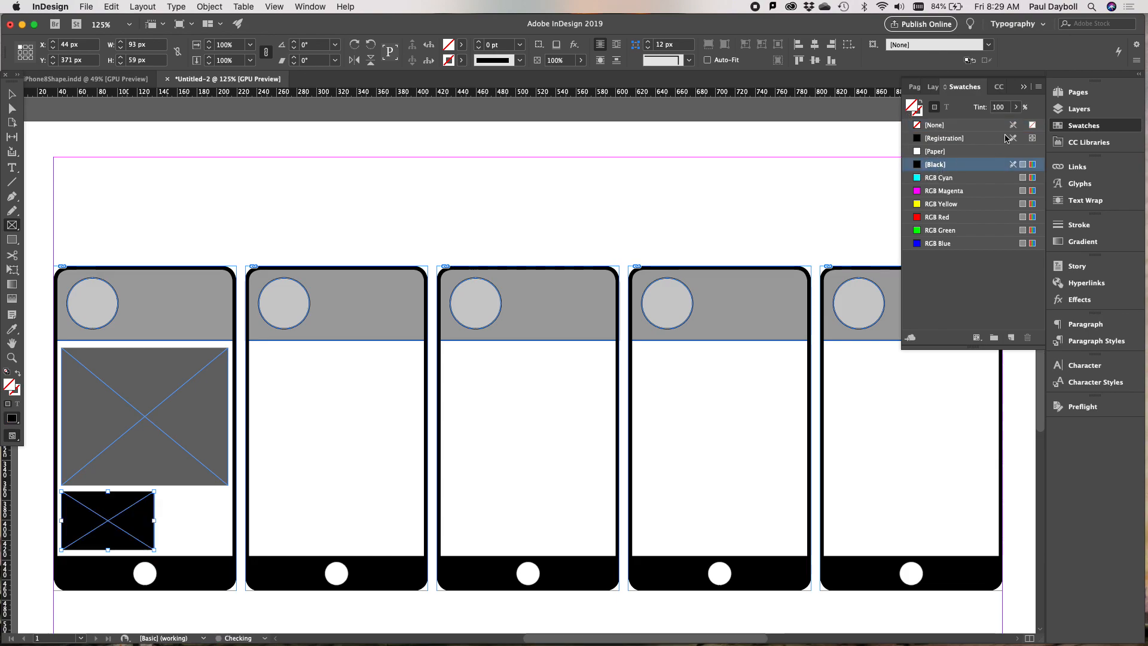
click(1018, 108)
drag(1019, 123, 976, 131)
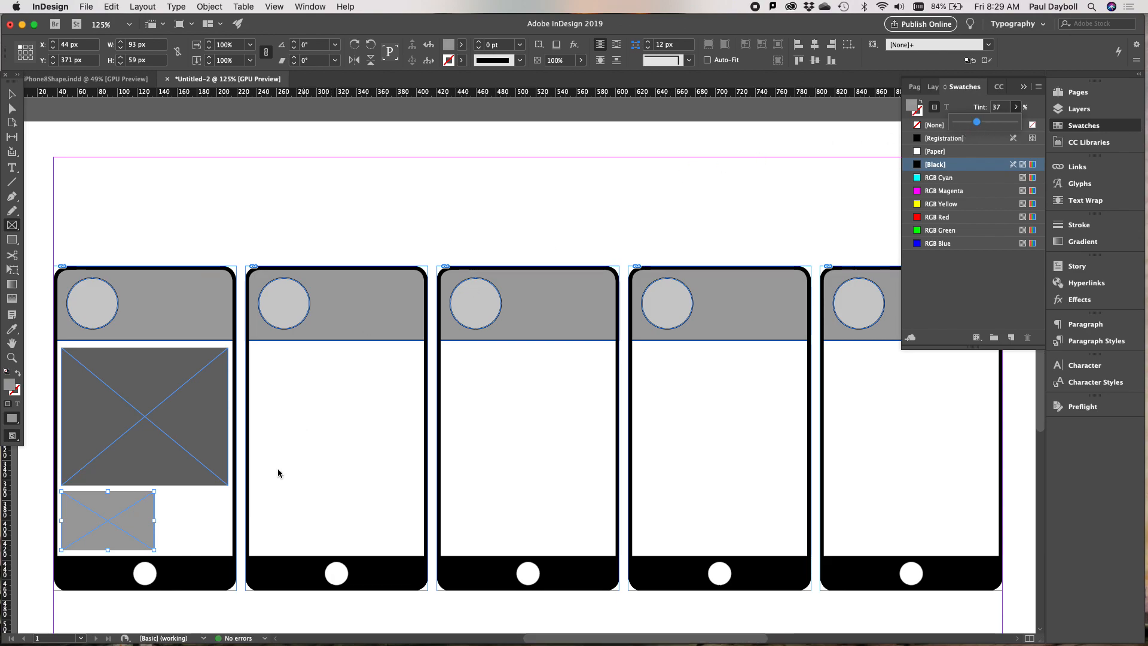
Step: Draw a rectangle about 52 x 45 px beside the small placeholder frame and fill it with RGB Red
key(m)
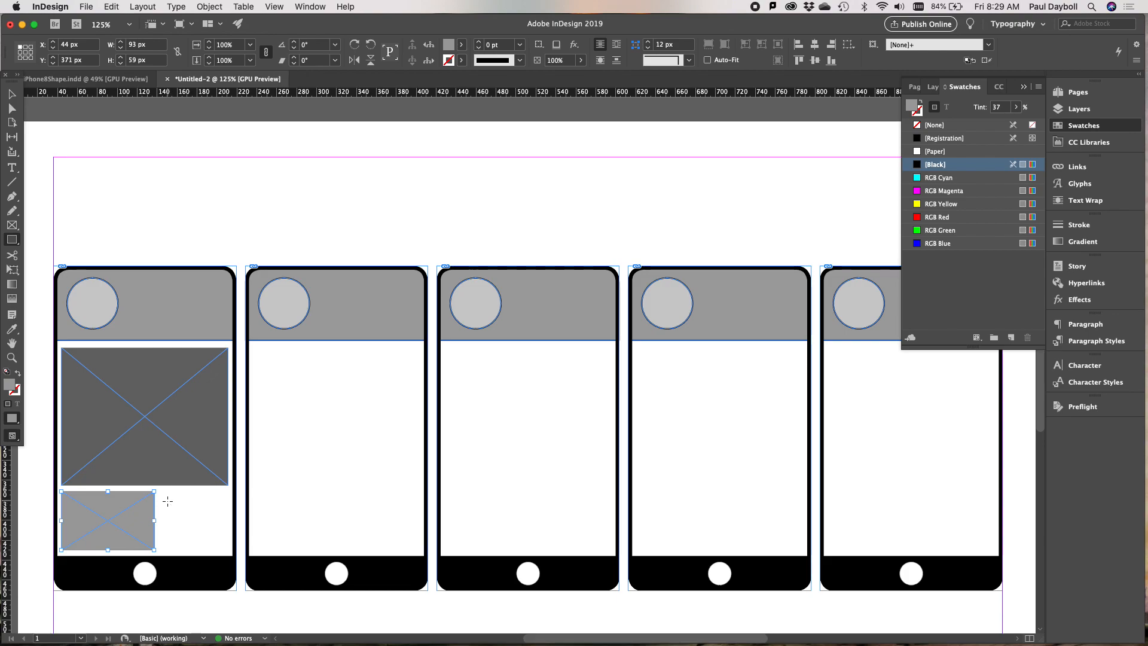
drag(166, 498, 217, 543)
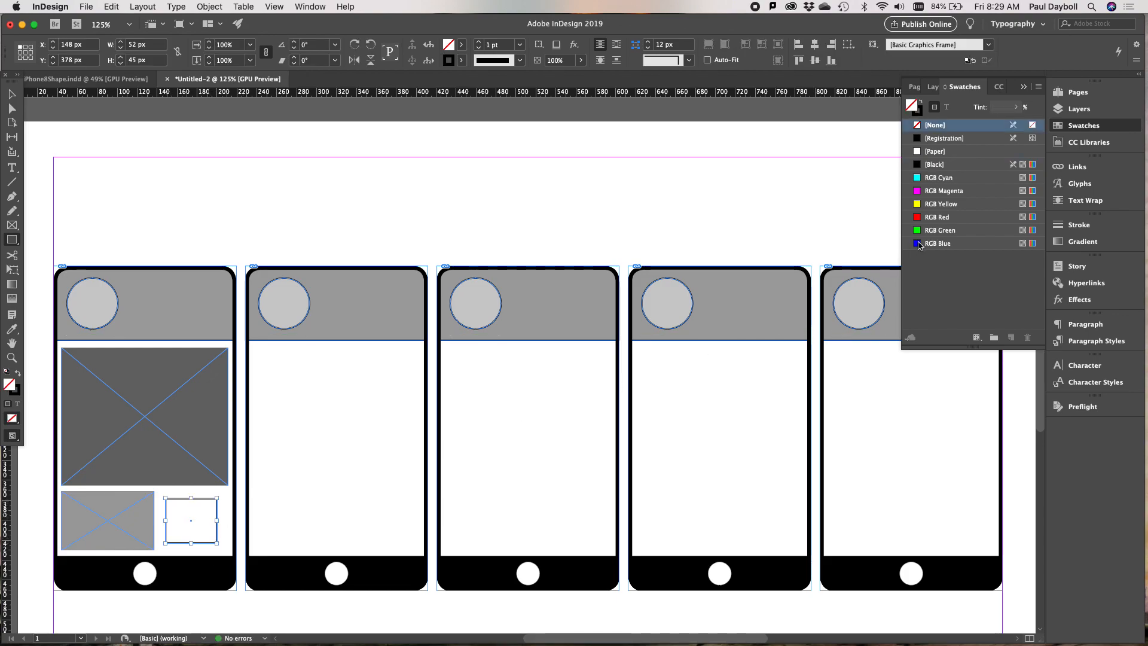
click(932, 217)
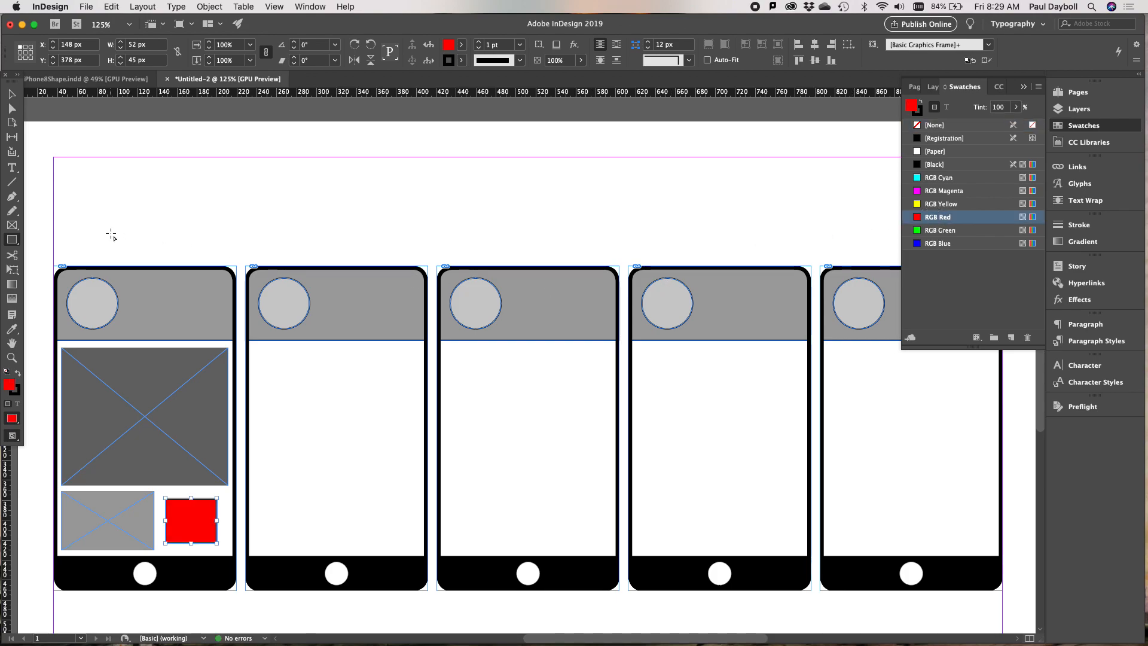
click(12, 94)
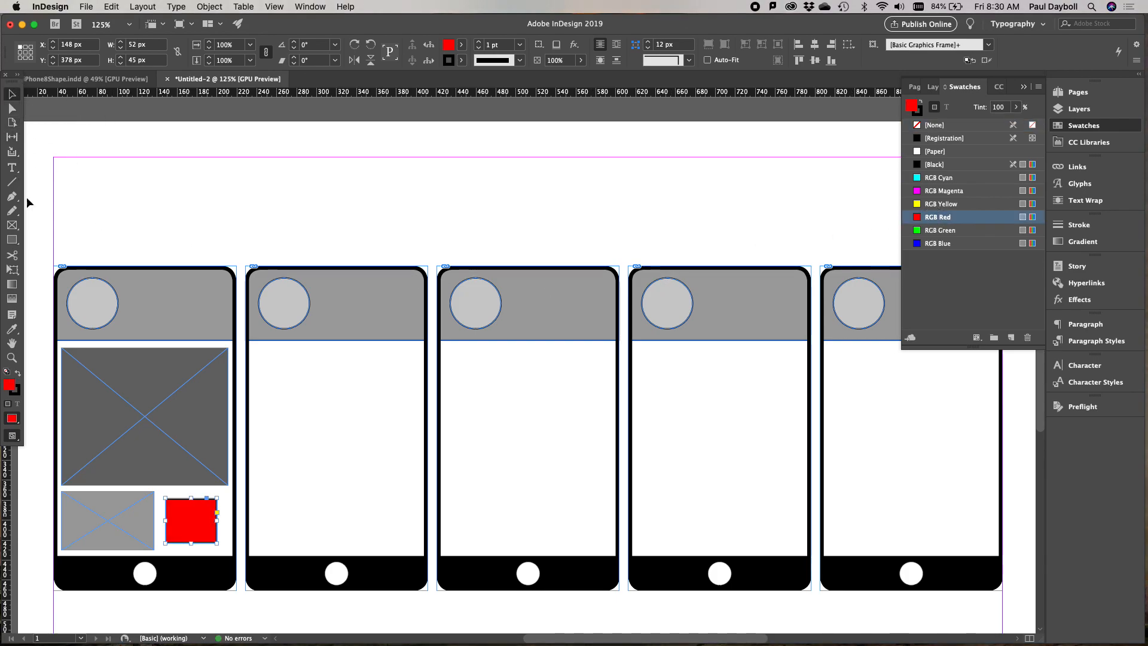
Step: Draw a rectangle about 63 x 17 px in the lower-right part of the first phone's header and fill it with RGB Red
click(11, 239)
drag(155, 317, 218, 334)
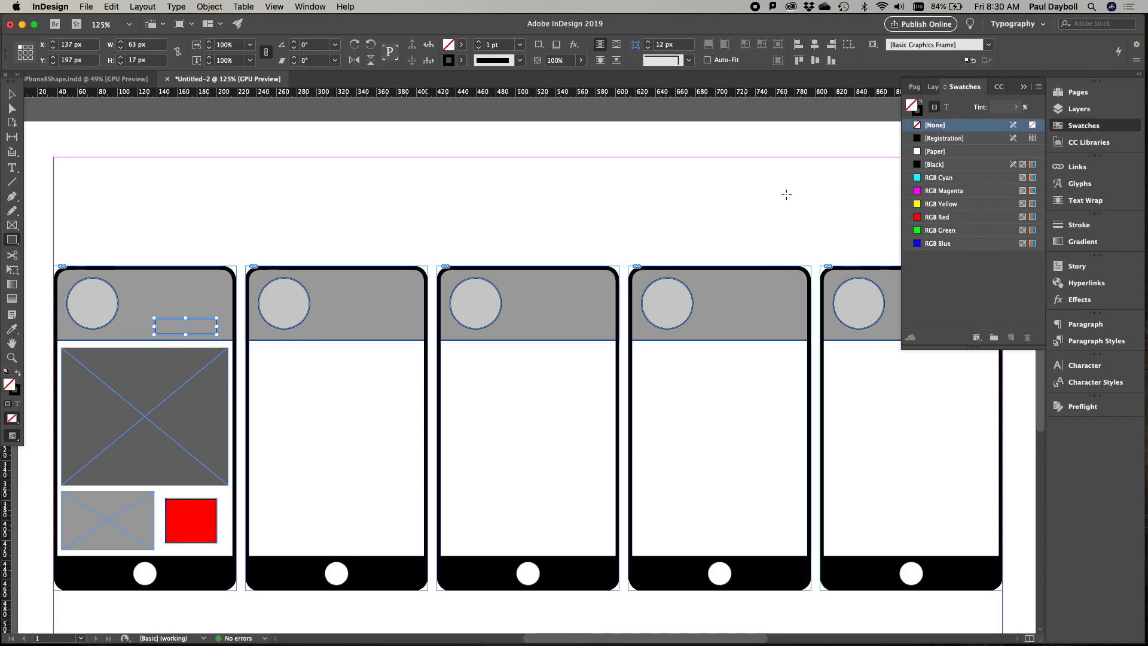
click(938, 217)
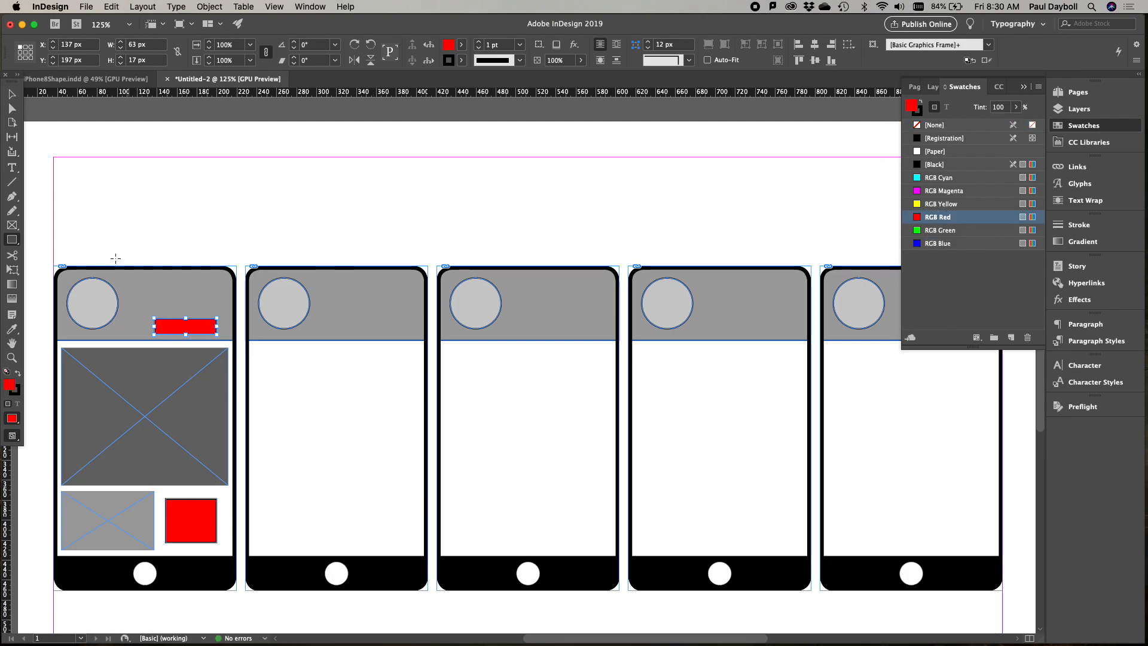
click(12, 97)
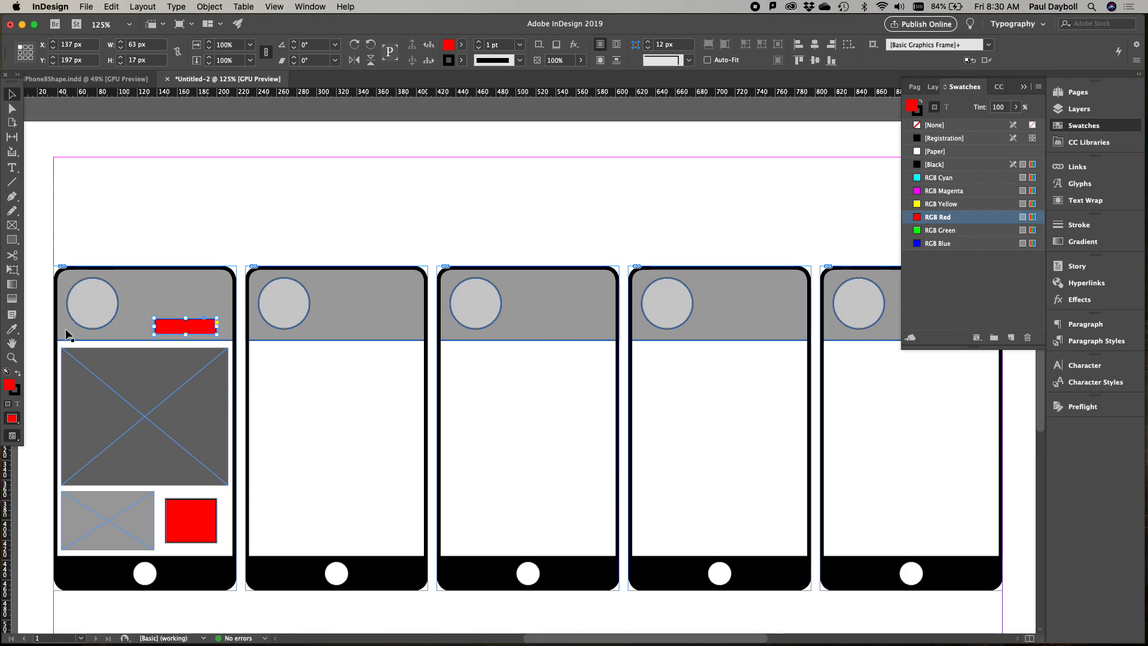
Step: Draw a square about 83 px wide below the second phone's header, near the screen's left edge
click(13, 239)
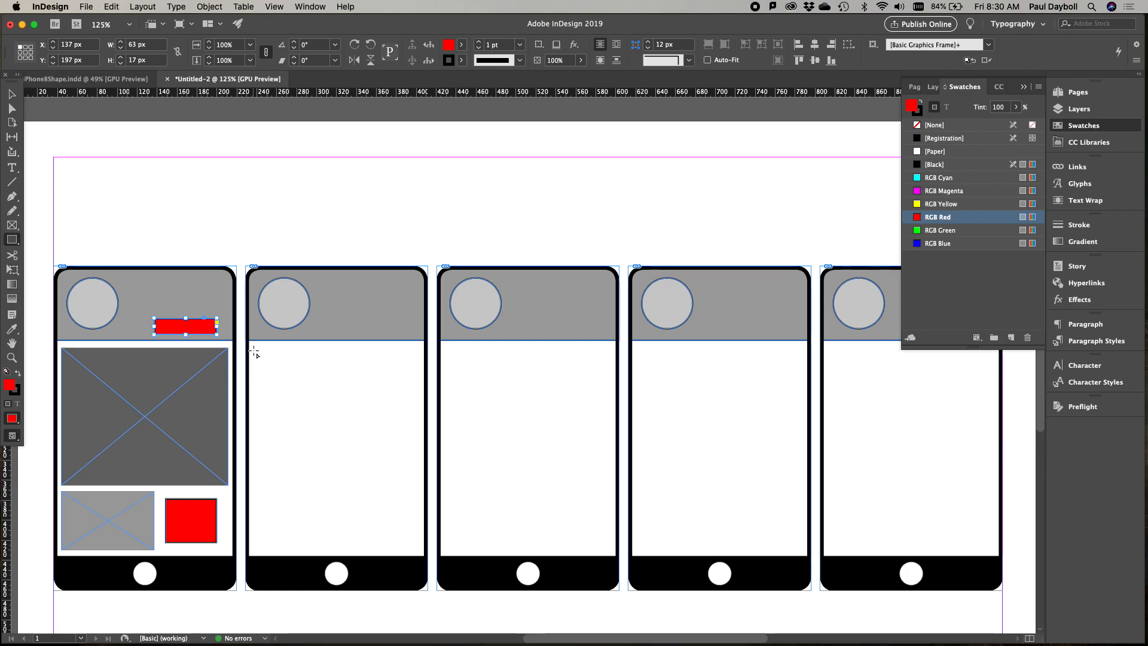
mouse_move(254, 351)
mouse_down()
mouse_move(293, 412)
mouse_move(339, 454)
mouse_up()
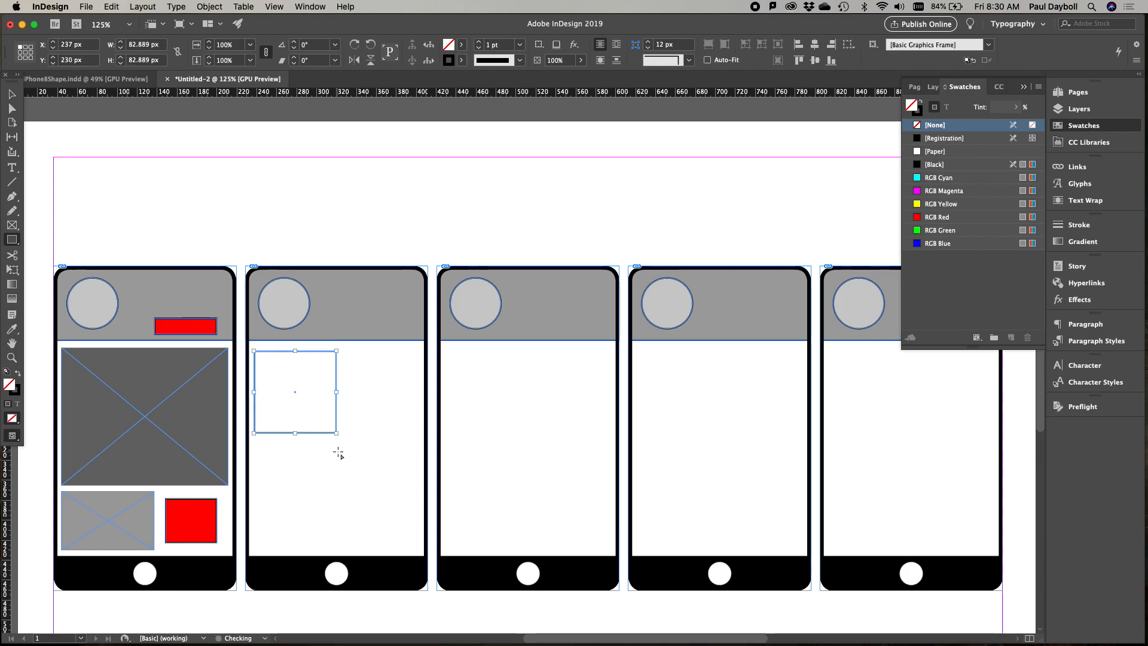
click(11, 94)
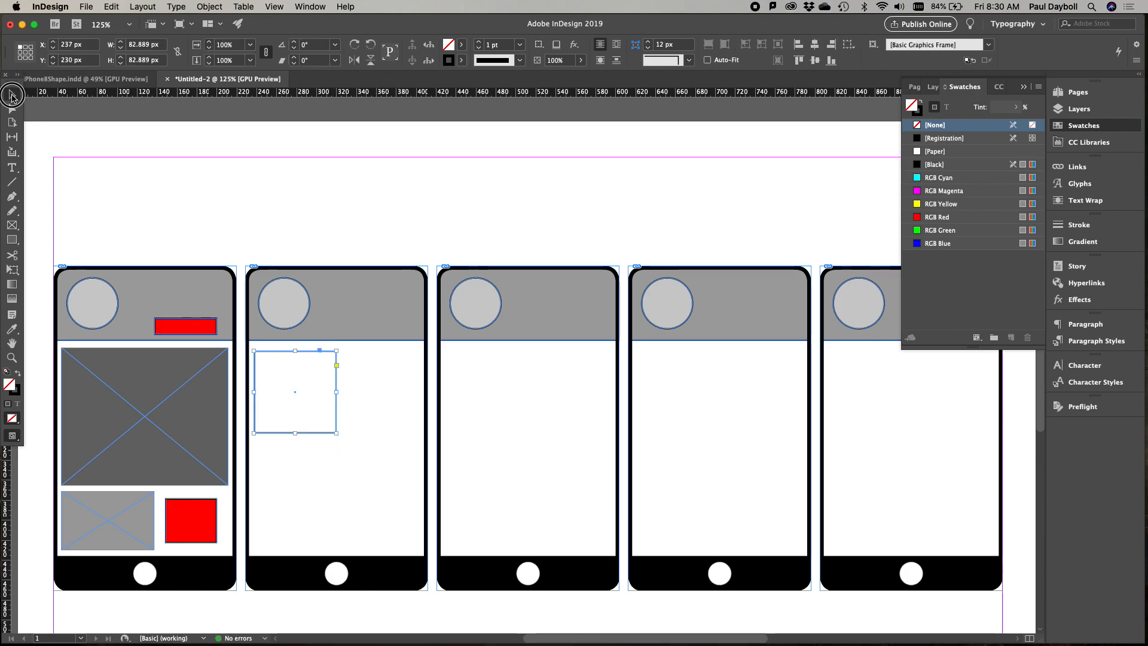
Step: Duplicate the square horizontally so two equal squares sit side by side below the second phone's header
click(291, 428)
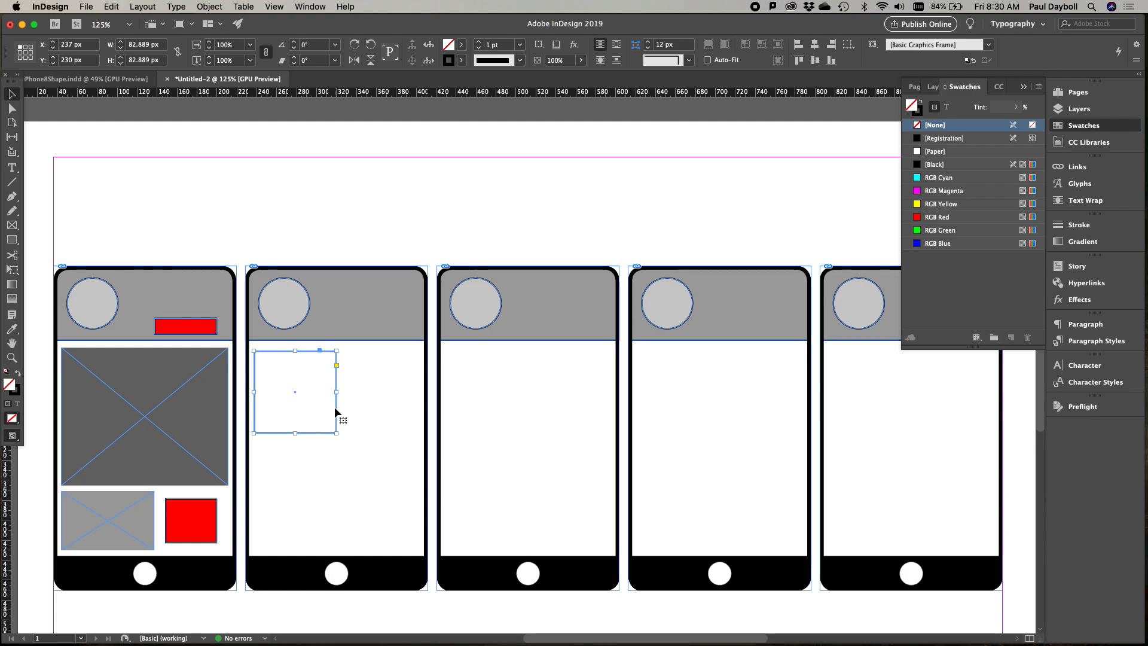
drag(335, 407, 423, 414)
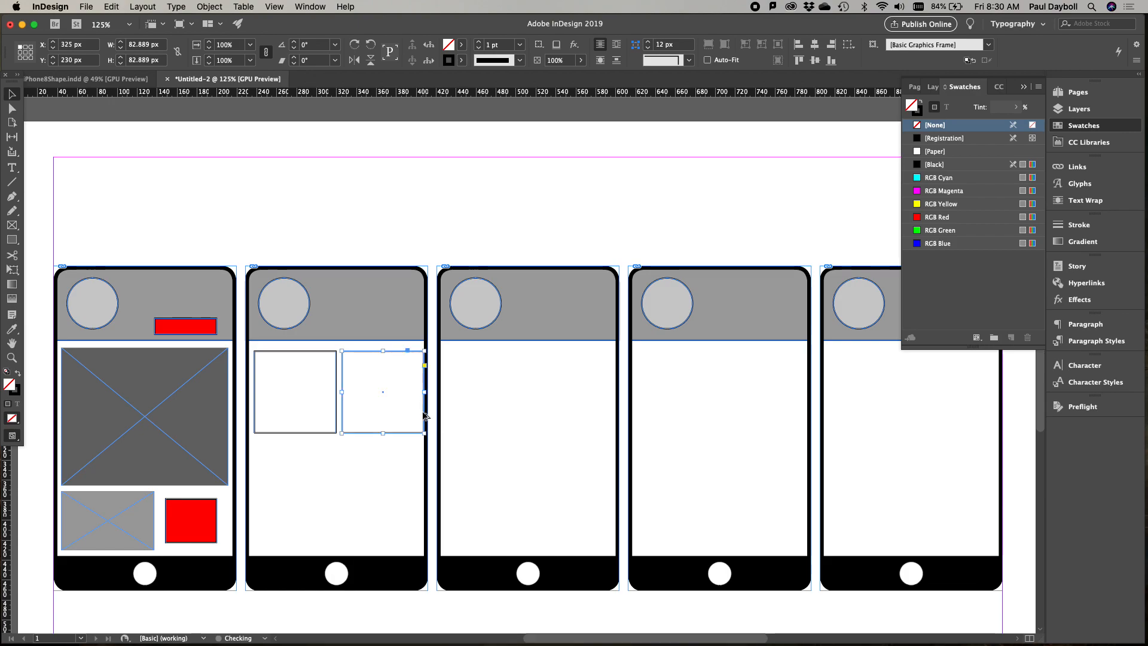
click(310, 432)
drag(310, 432, 315, 479)
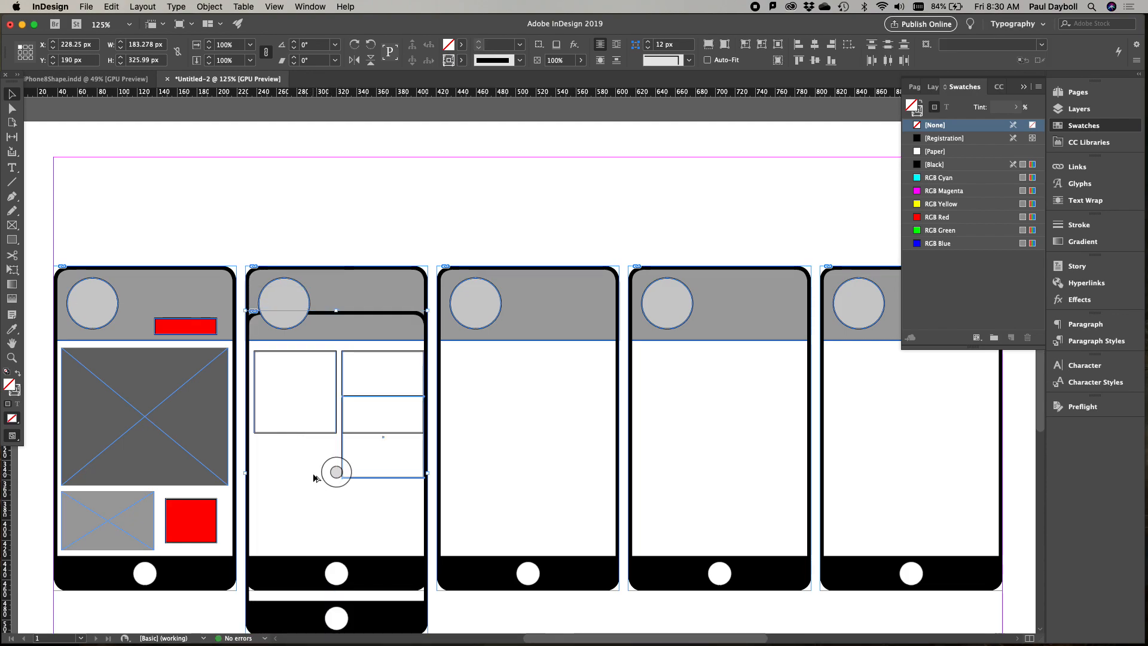
key(super+z)
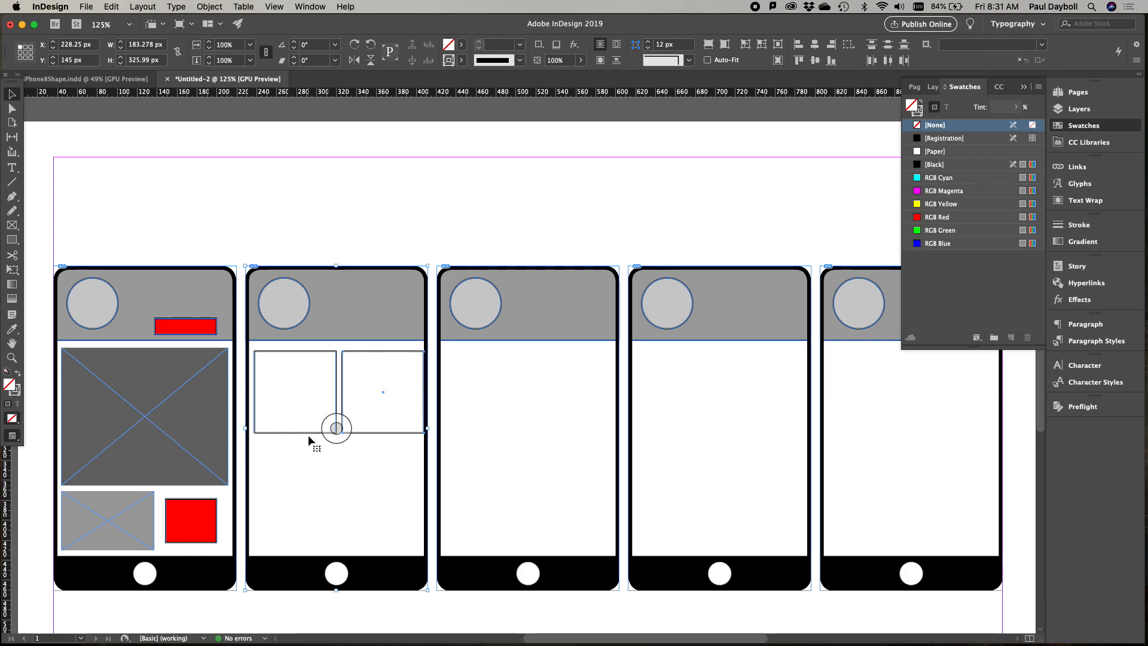
double_click(290, 436)
shift+click(347, 431)
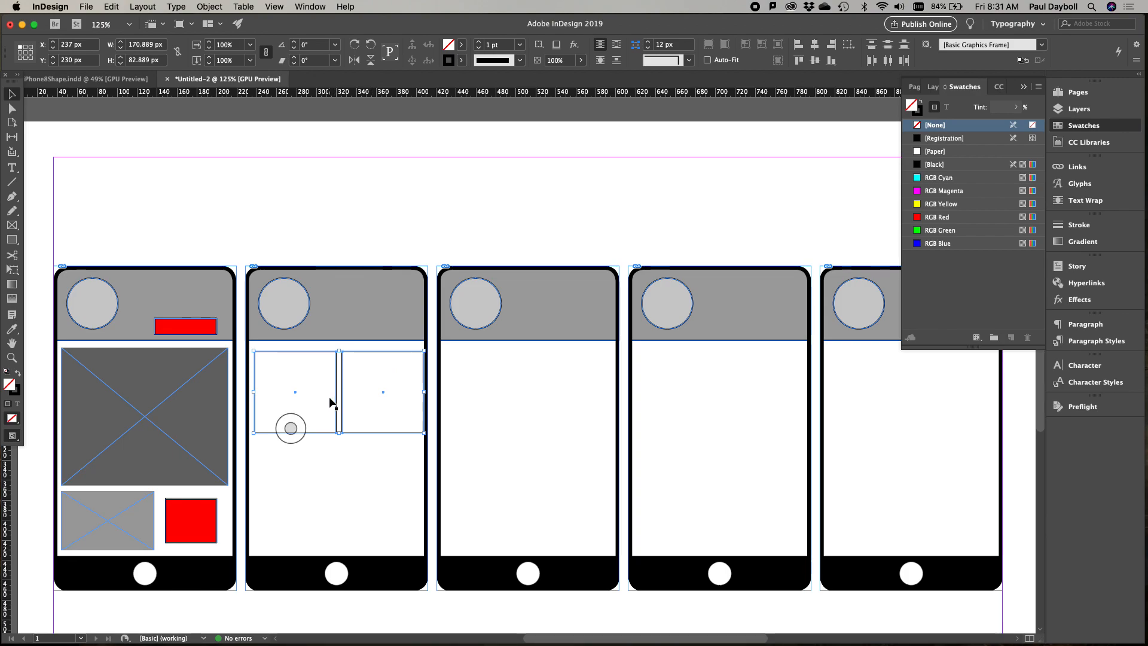
drag(321, 401, 327, 488)
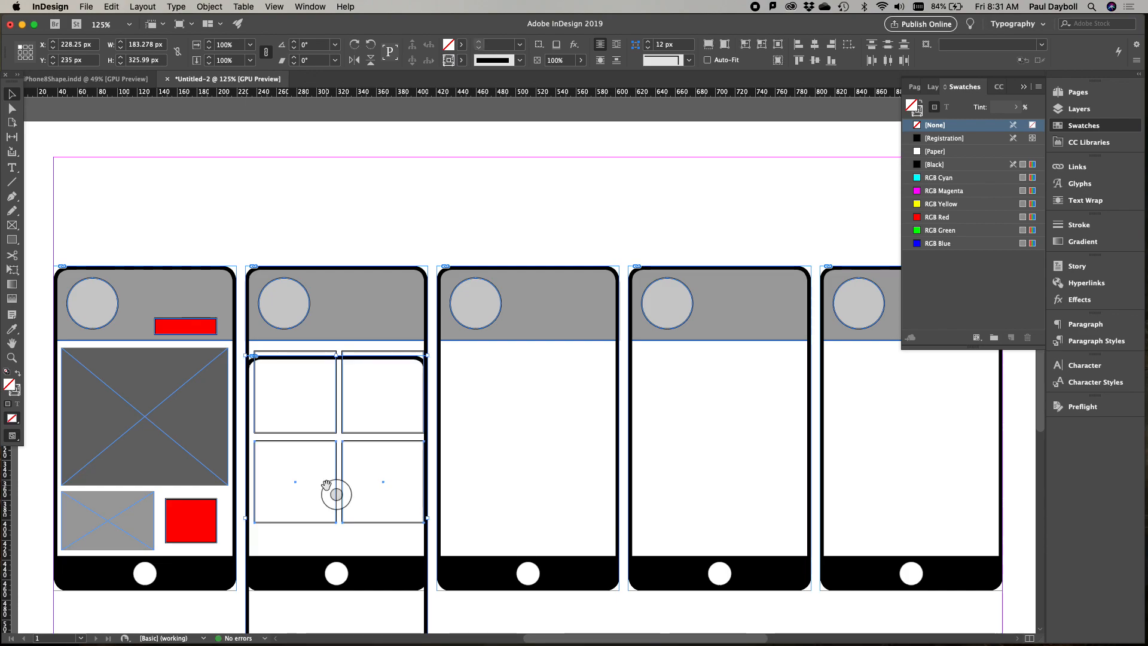
key(super+z)
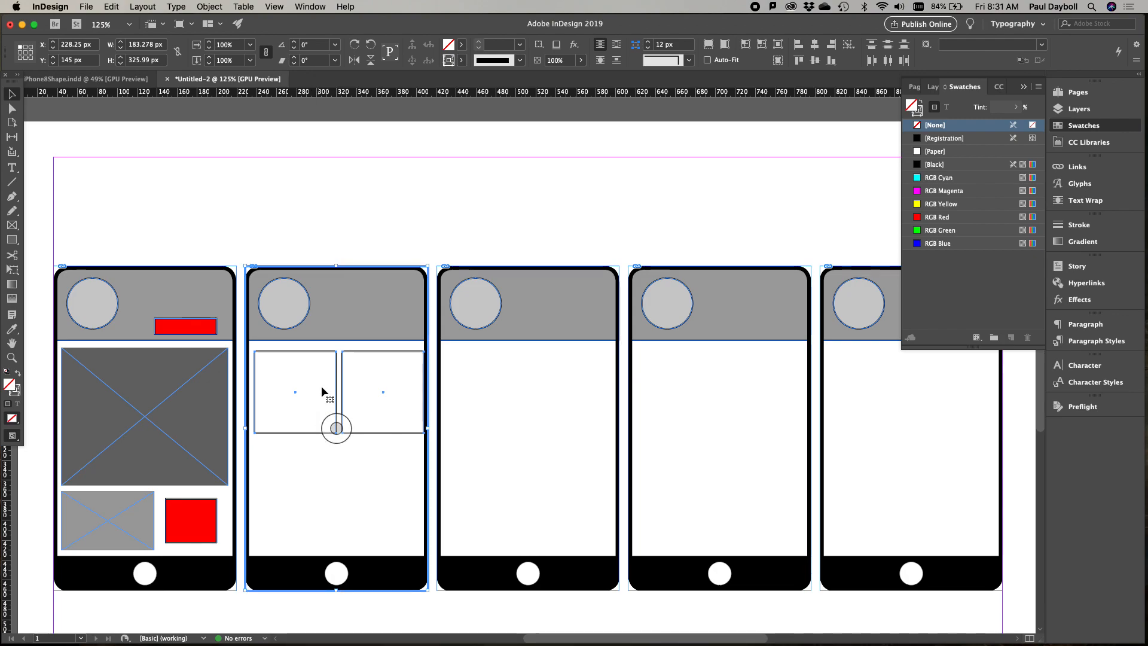
drag(314, 356, 336, 174)
key(super+z)
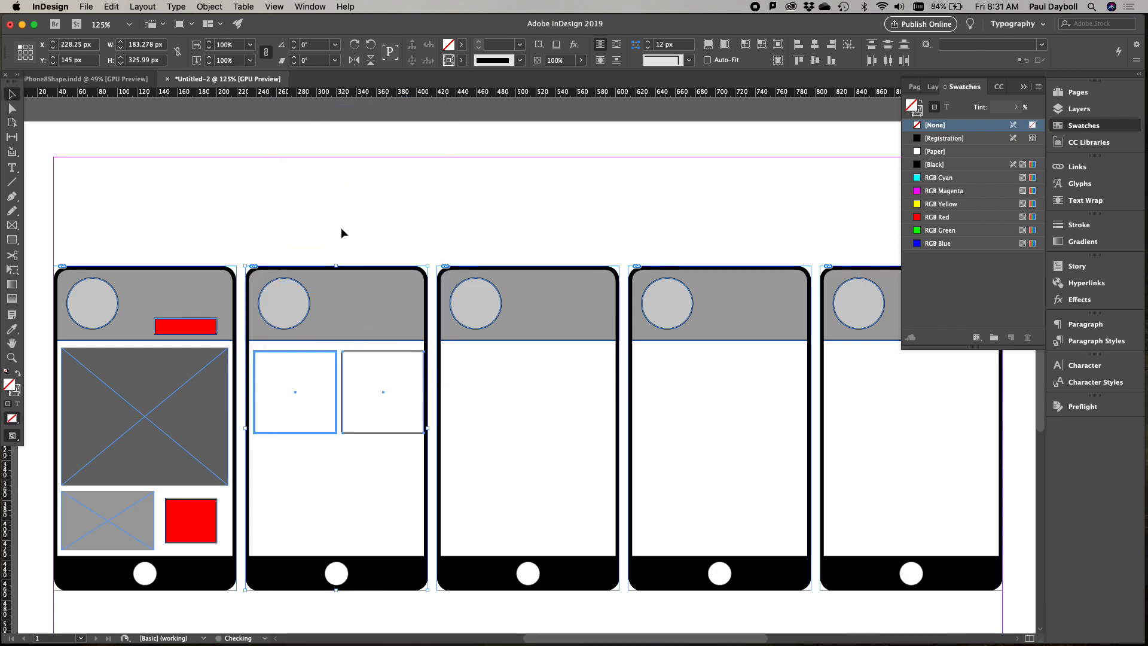
click(417, 604)
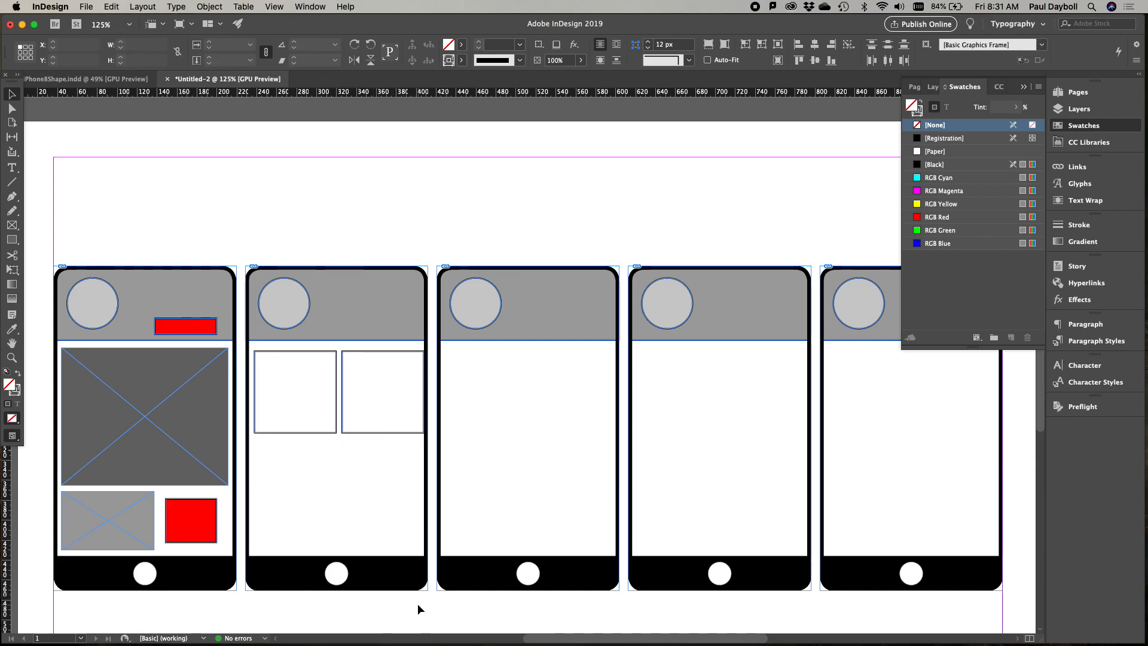
Step: Select all five phone outlines together and lock them in place
click(839, 526)
shift+click(771, 553)
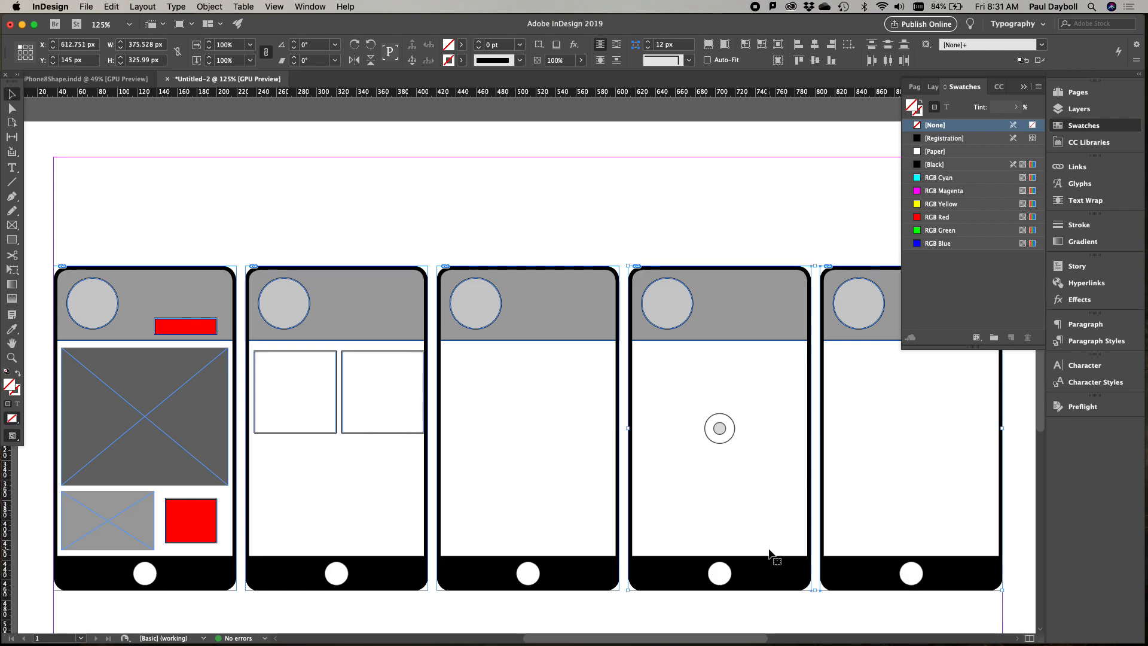
shift+click(596, 573)
shift+click(398, 575)
shift+click(194, 579)
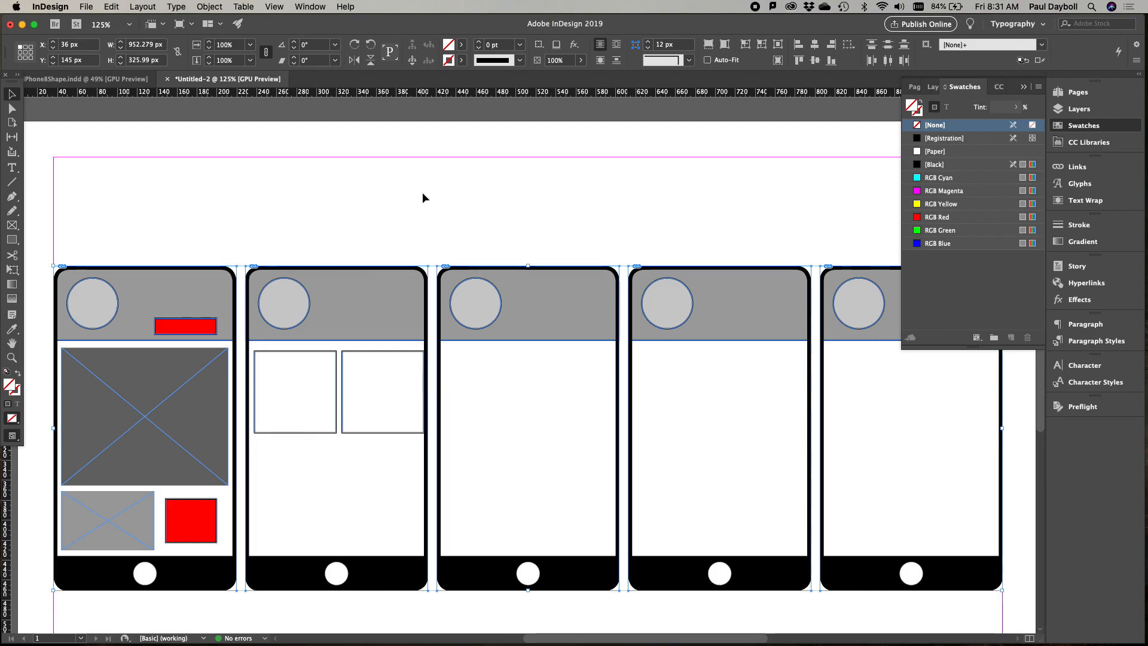
click(206, 7)
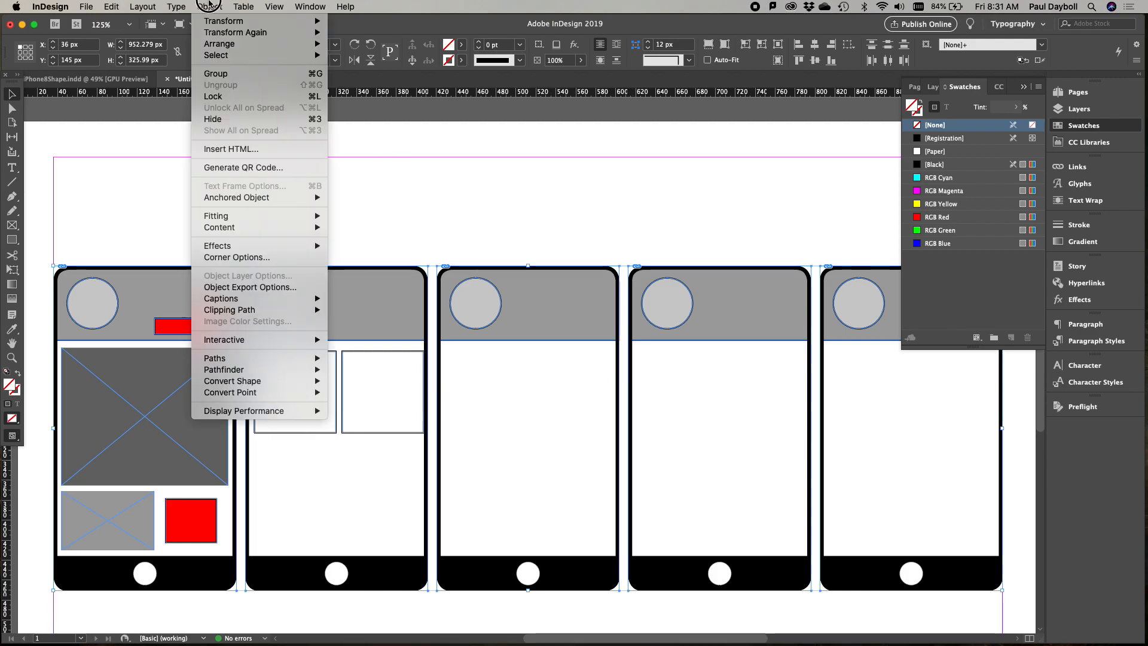
click(226, 98)
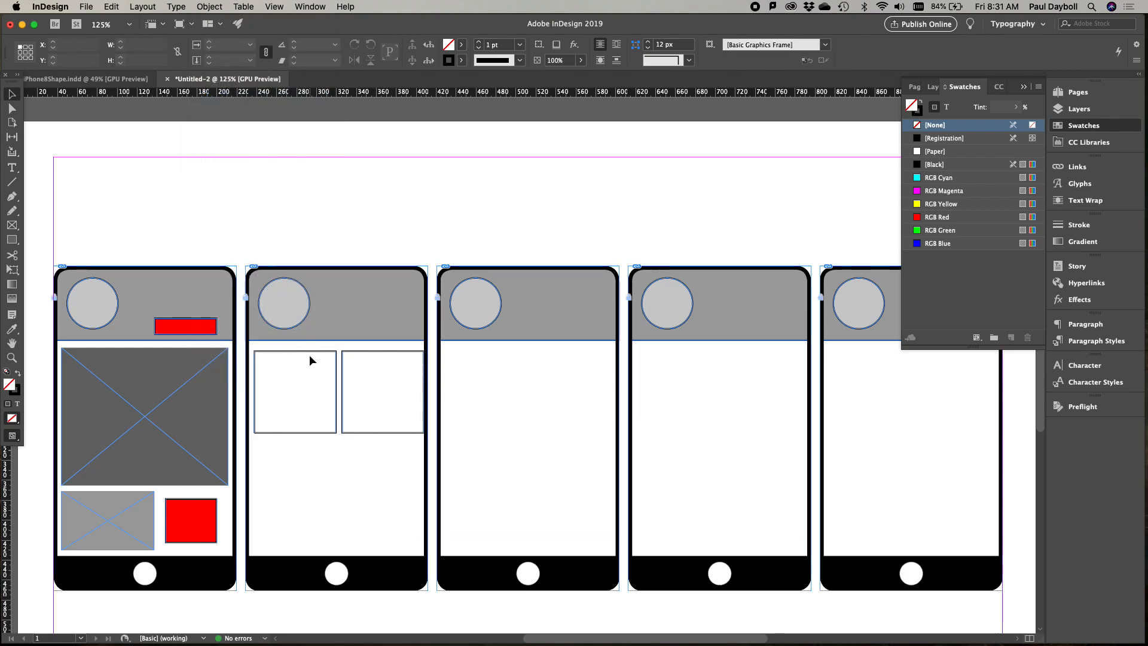
drag(341, 316, 361, 295)
key(super+z)
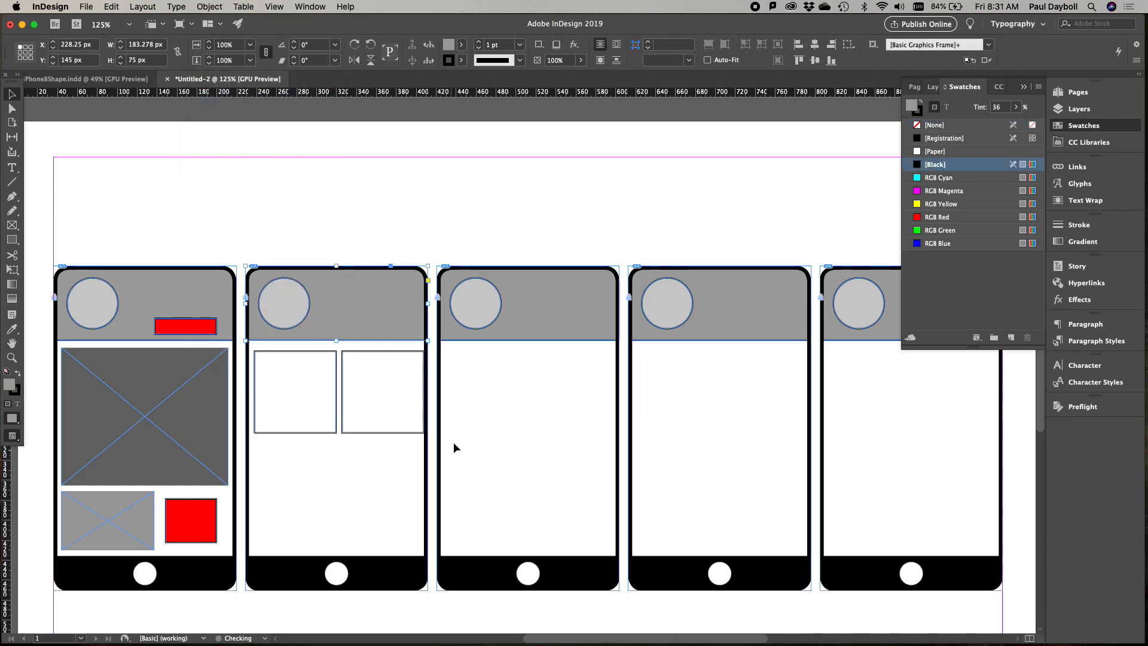
click(426, 482)
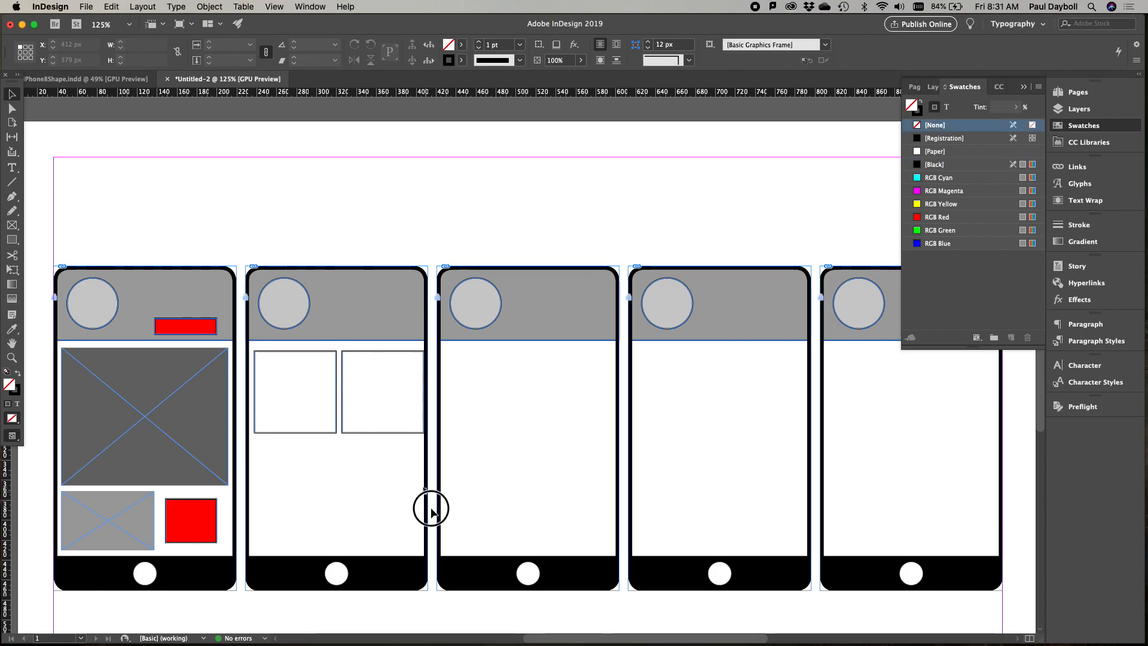
Step: Duplicate the pair of squares directly below to form a two-by-two grid on the second phone
drag(332, 404, 371, 443)
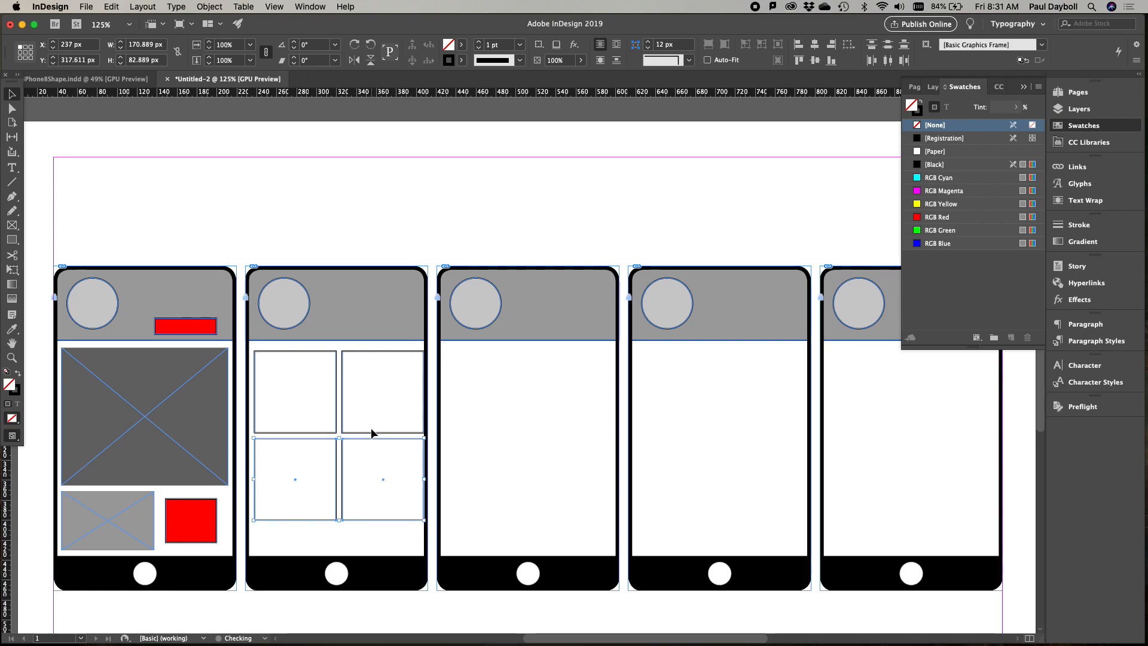
shift+click(330, 433)
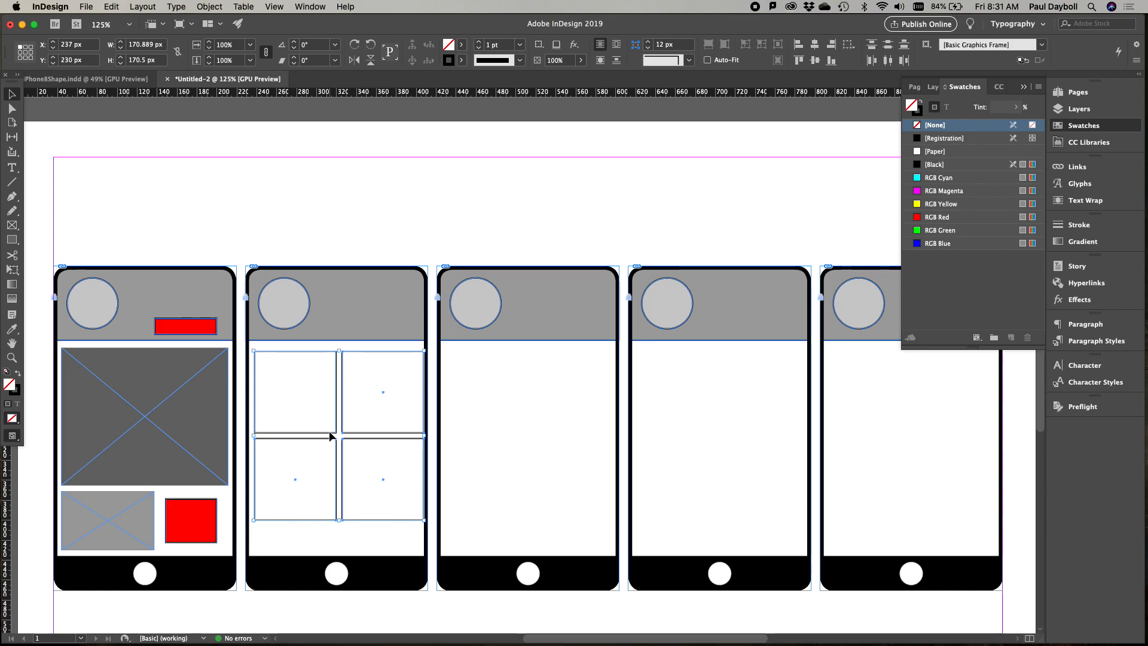
drag(422, 519, 417, 514)
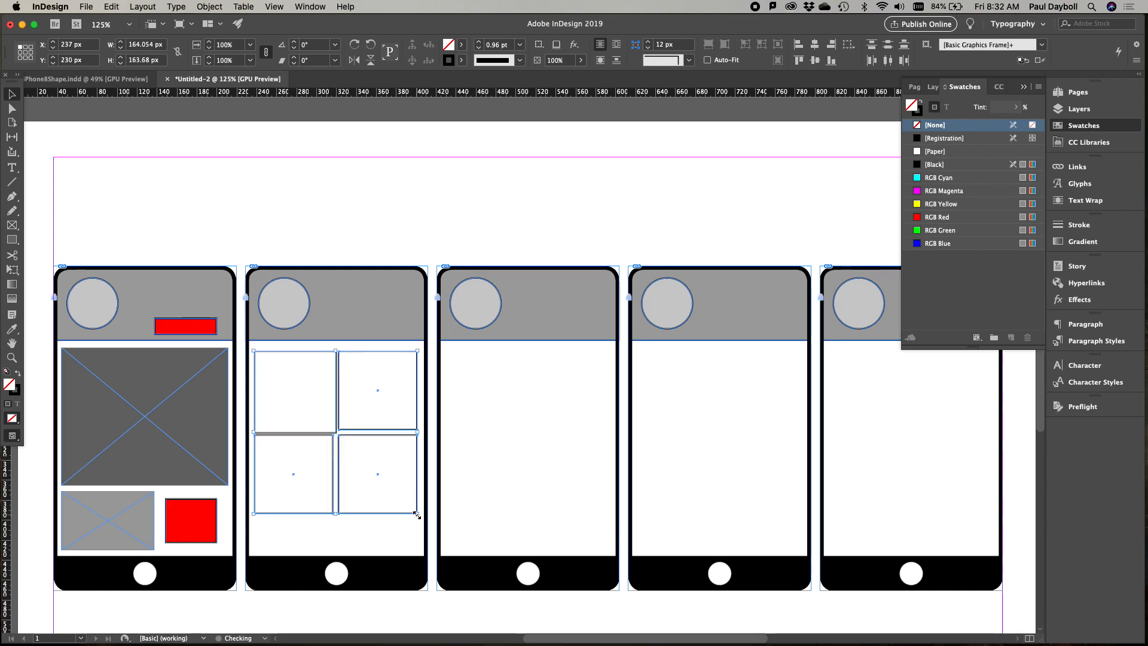
key(super+z)
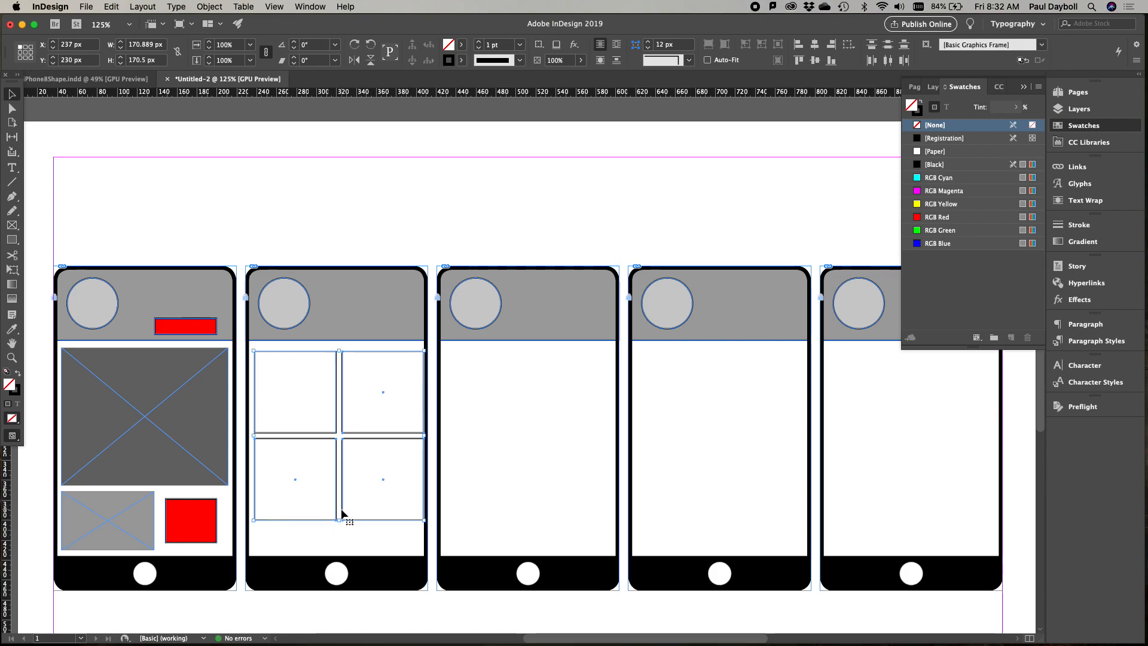
Step: Scale all four squares on the second phone down together to about 162 x 162 px overall
click(320, 545)
click(331, 444)
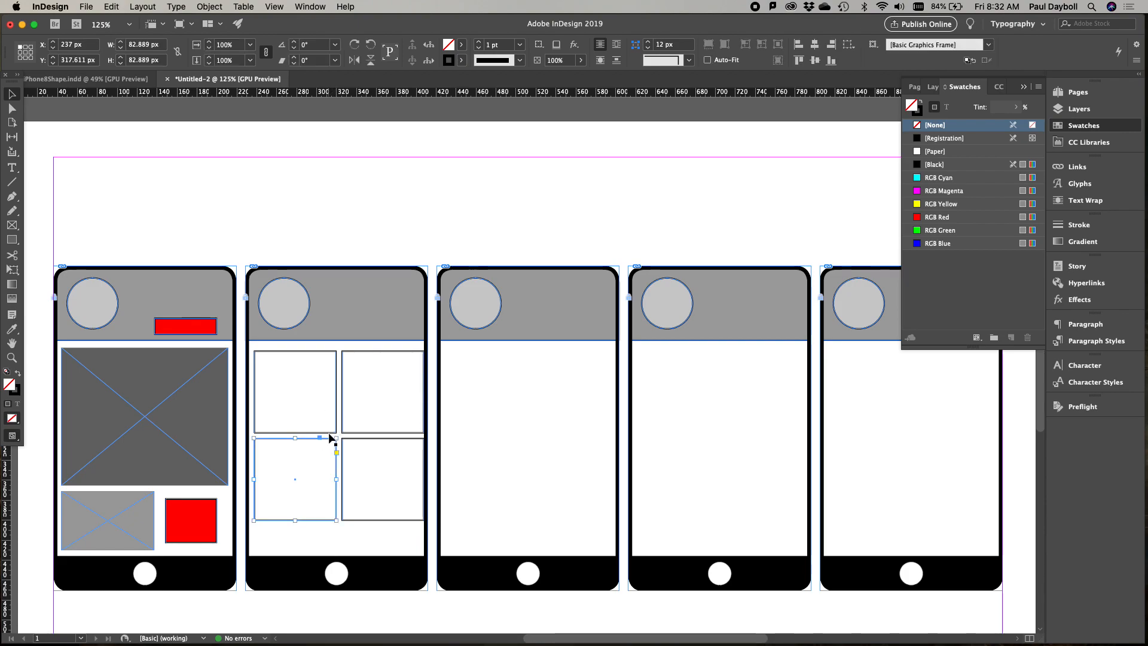
shift+click(332, 355)
shift+click(347, 353)
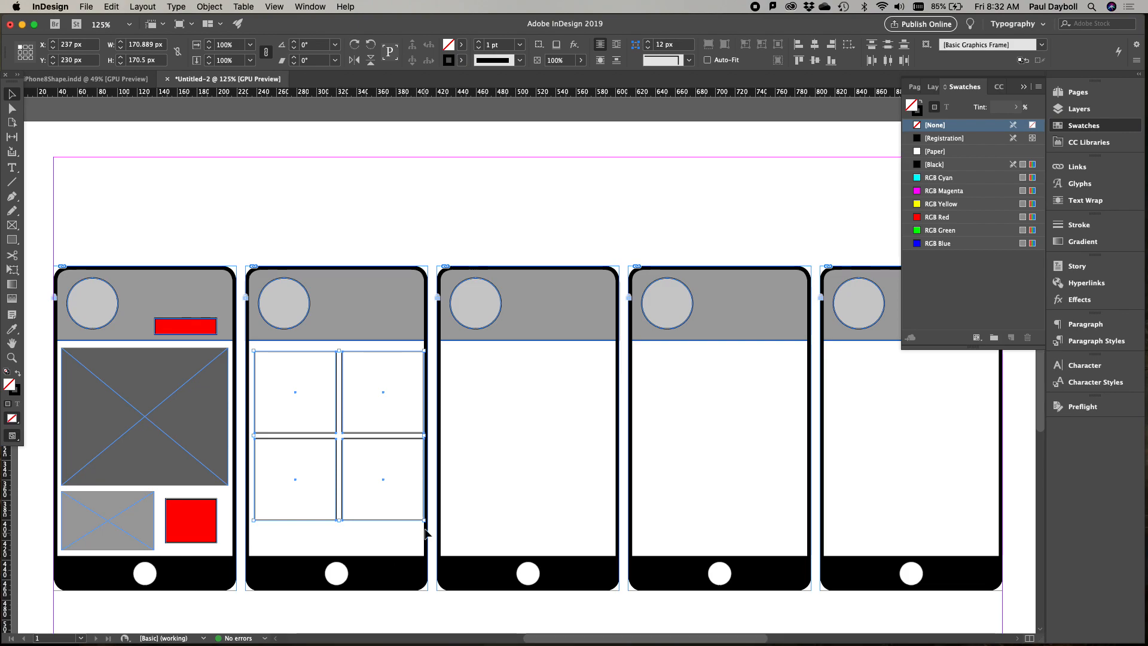
drag(422, 521, 413, 509)
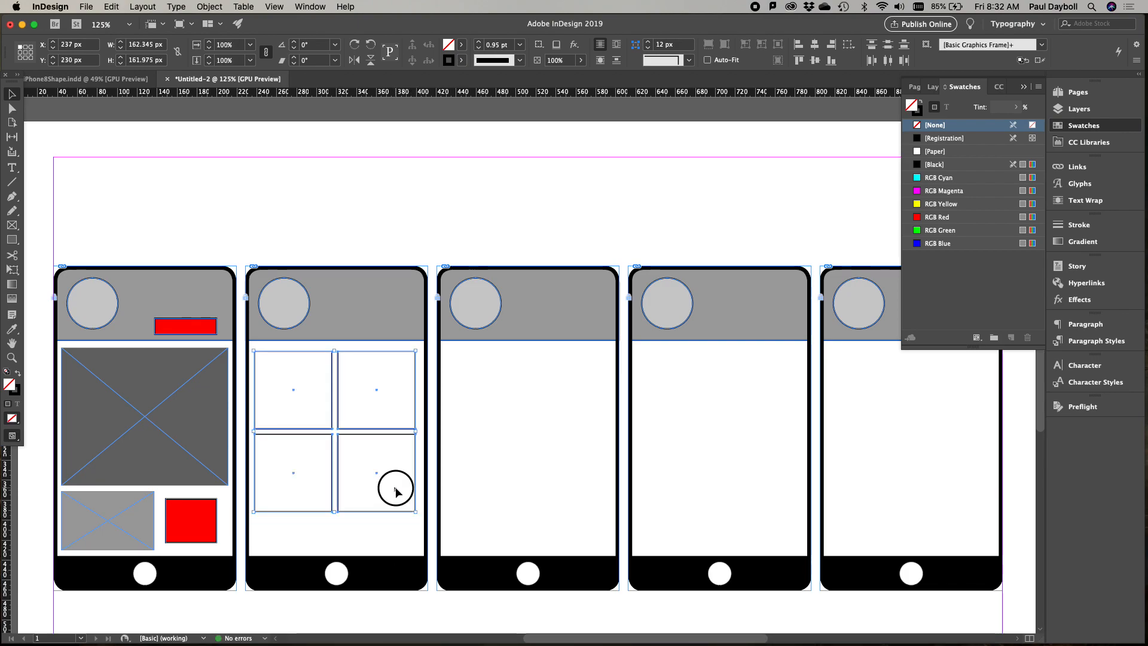
click(395, 522)
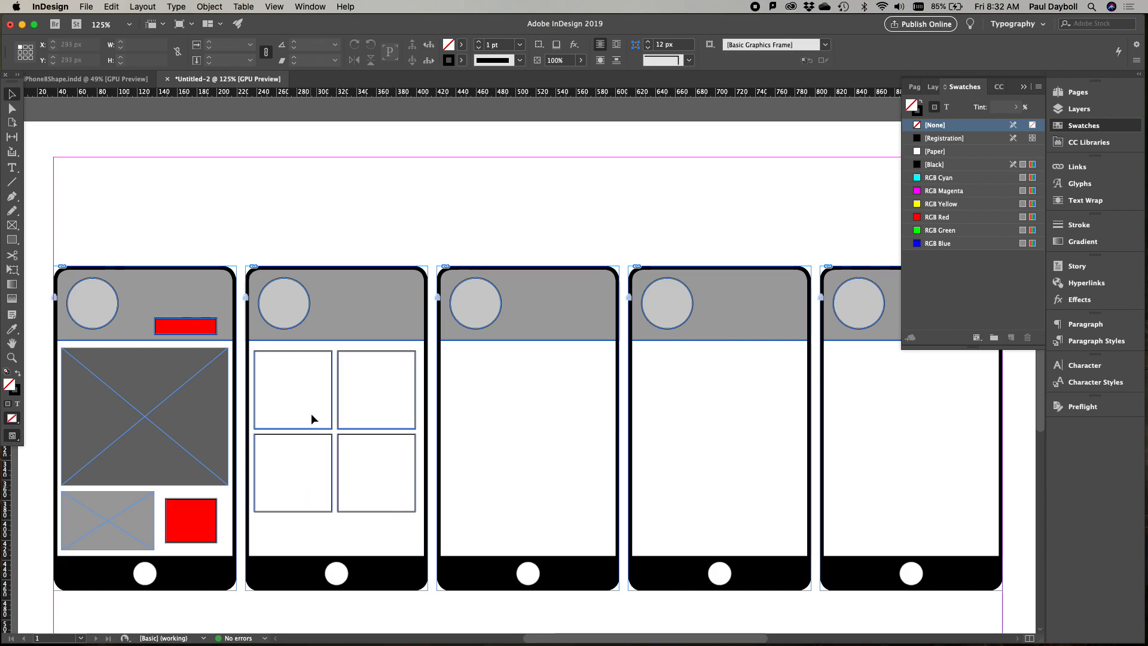
Step: Fill the four squares on the second phone with a 37% tint of Black
click(328, 429)
shift+click(341, 426)
shift+click(346, 438)
shift+click(330, 438)
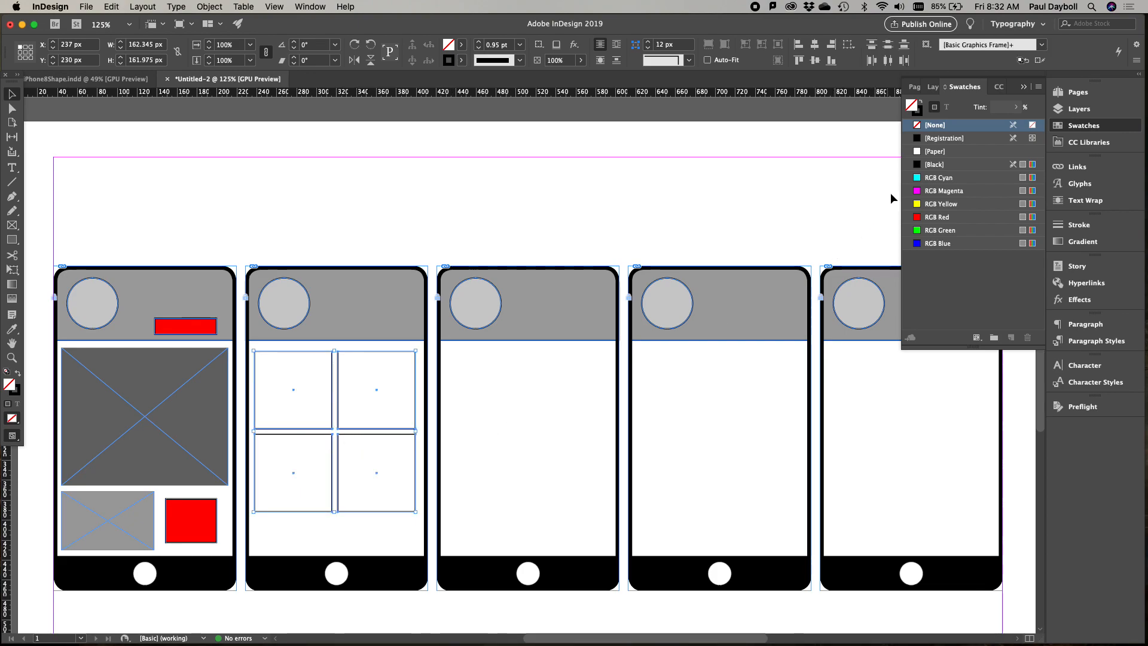
click(931, 166)
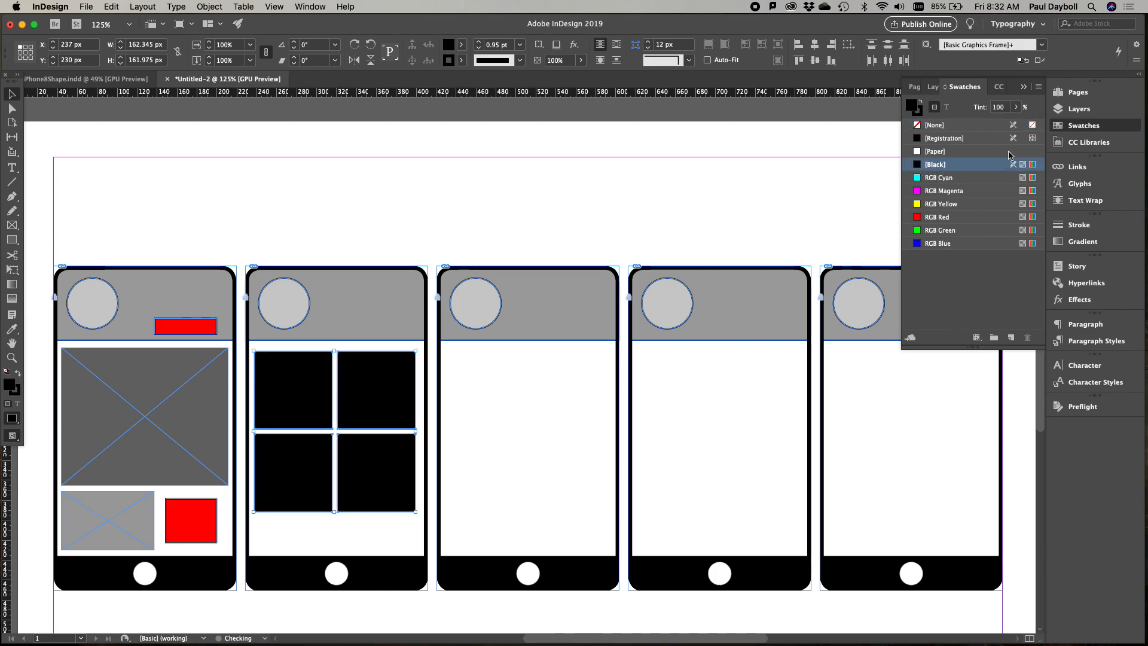
drag(1017, 107, 976, 123)
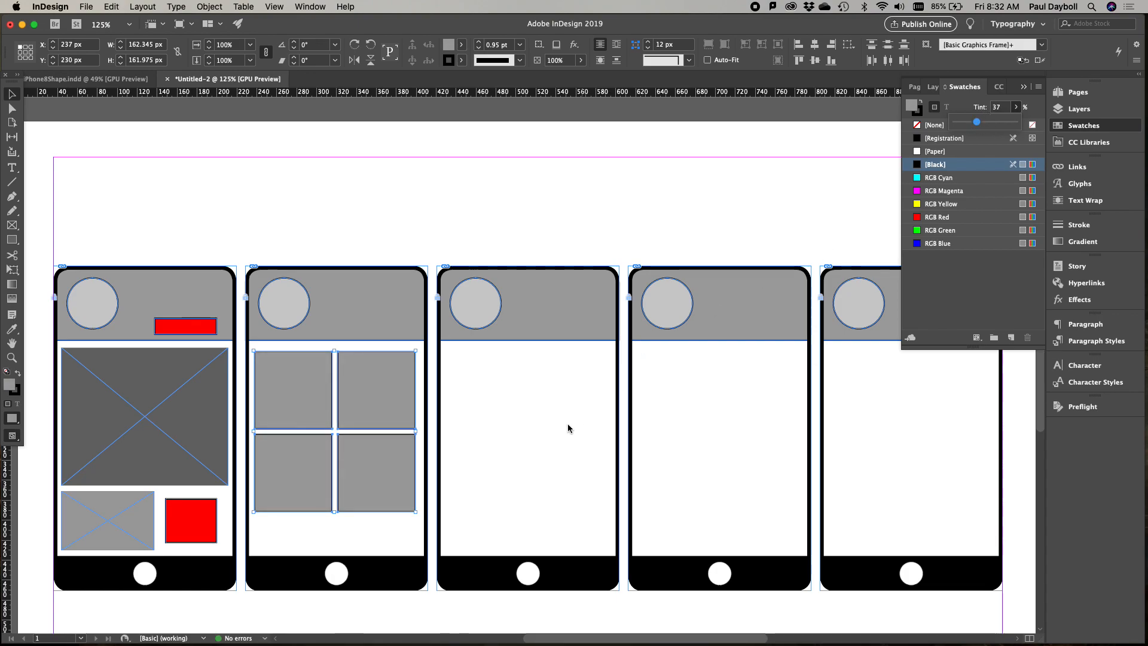
Step: Copy the first phone's red square below the second phone's grid, reduce it to 52 x 25.5 px, and duplicate it alongside
click(296, 531)
drag(203, 525, 288, 546)
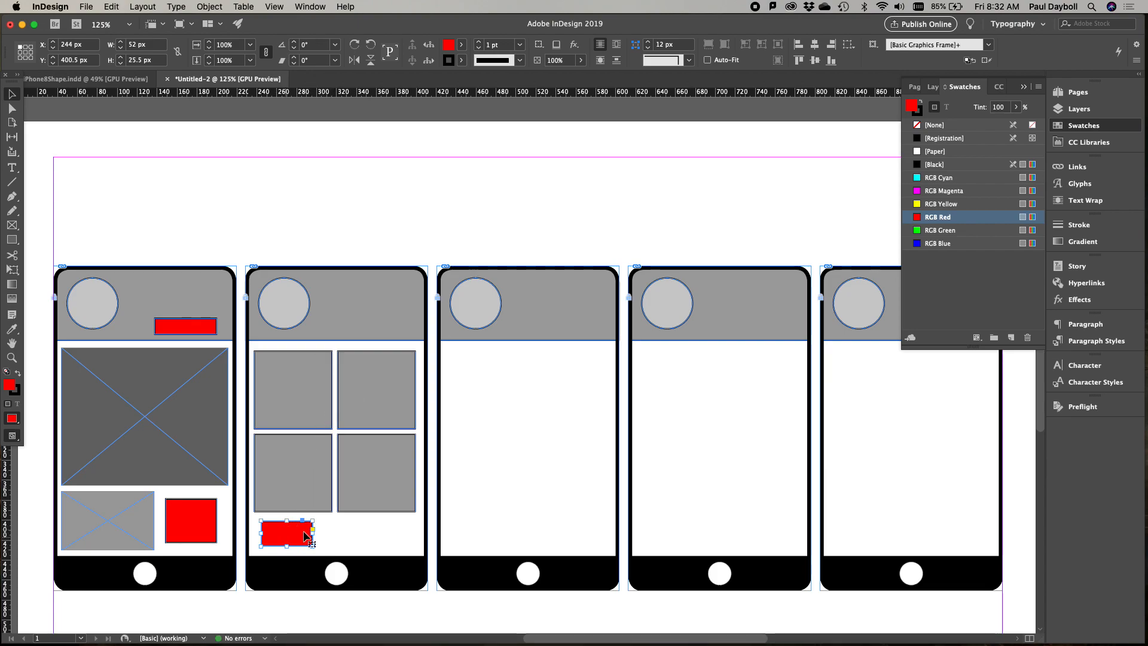
drag(288, 536, 373, 530)
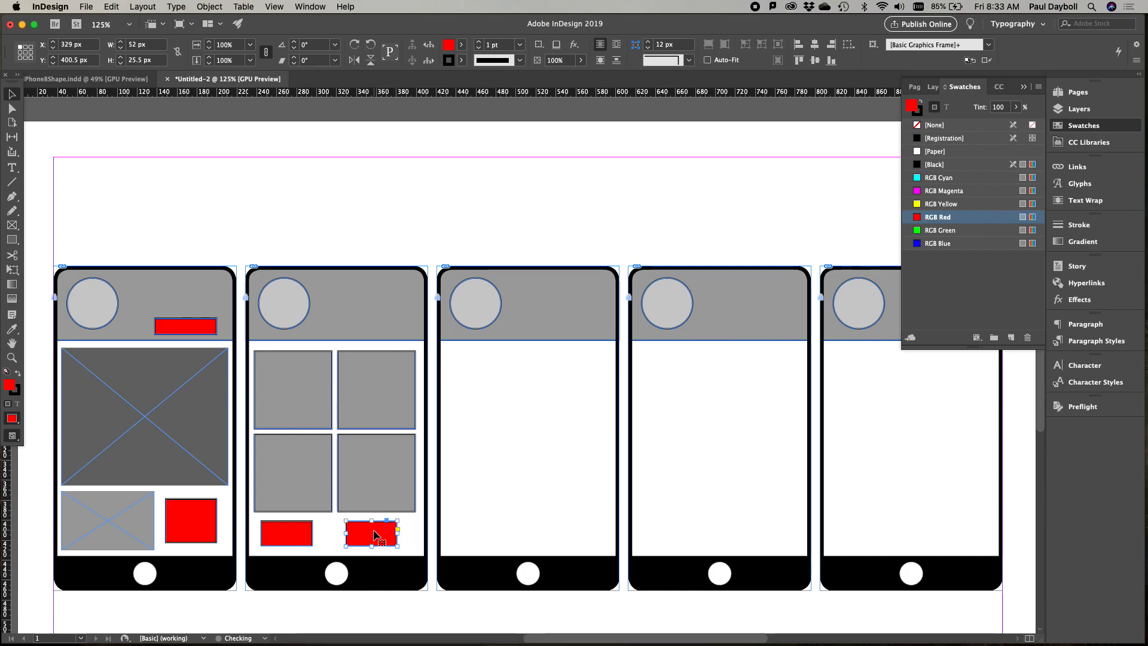
Step: Lighten the duplicated red button under the second phone's grid to a 38% tint of RGB Red
click(1016, 107)
drag(1017, 122, 977, 123)
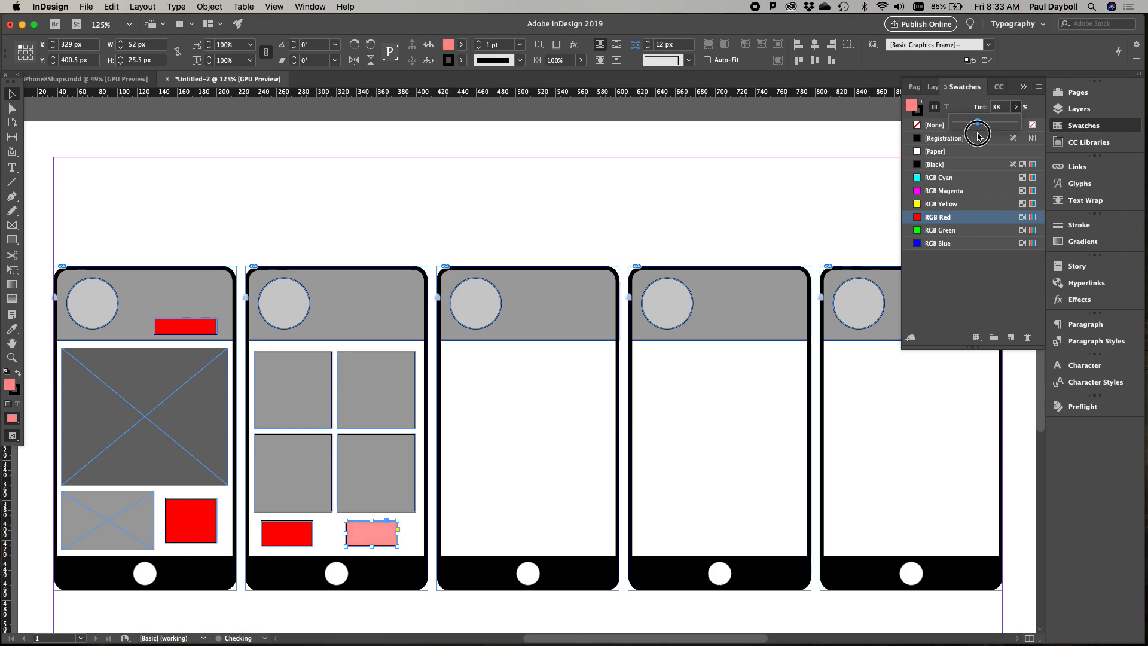
click(634, 601)
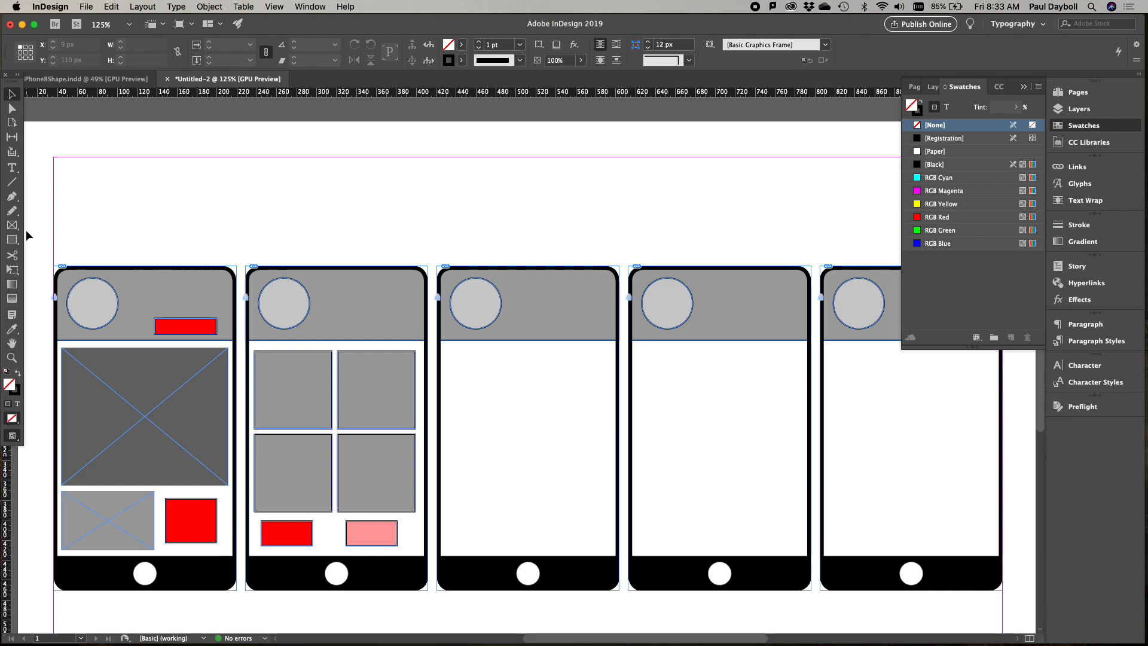
Step: Draw a bar about 71 x 13 px below the third phone's header and duplicate it twice in a stack underneath
click(12, 239)
drag(450, 355, 521, 367)
key(v)
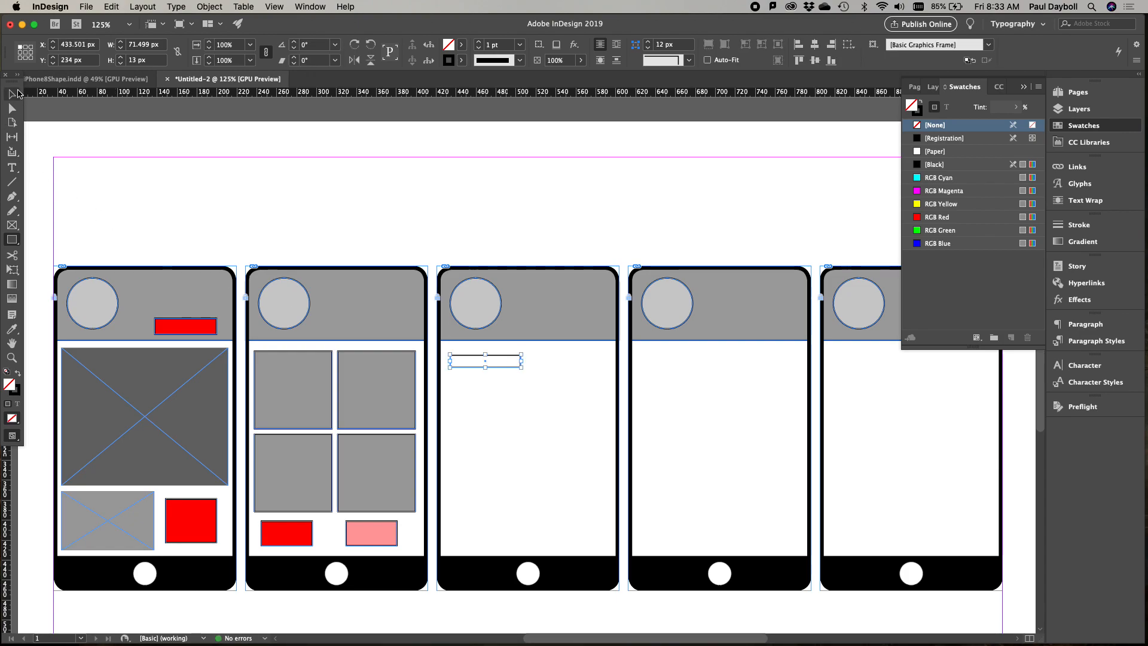
drag(469, 366, 473, 388)
drag(473, 389, 477, 405)
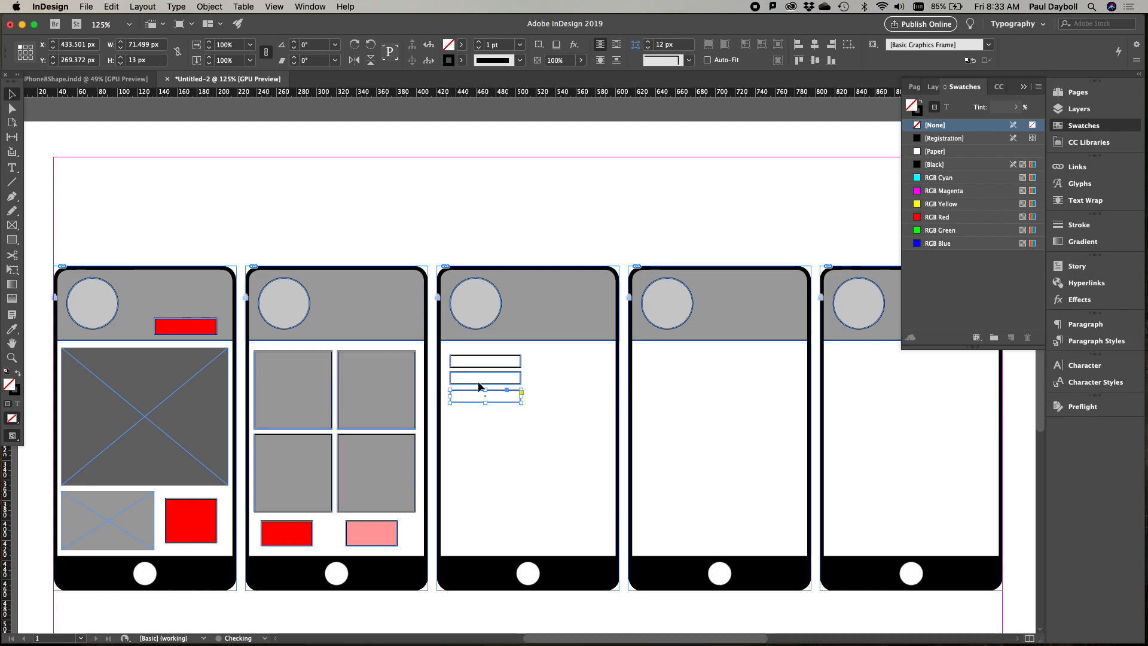
Step: Fill the three stacked bars on the third phone with a 13% tint of Black
click(478, 366)
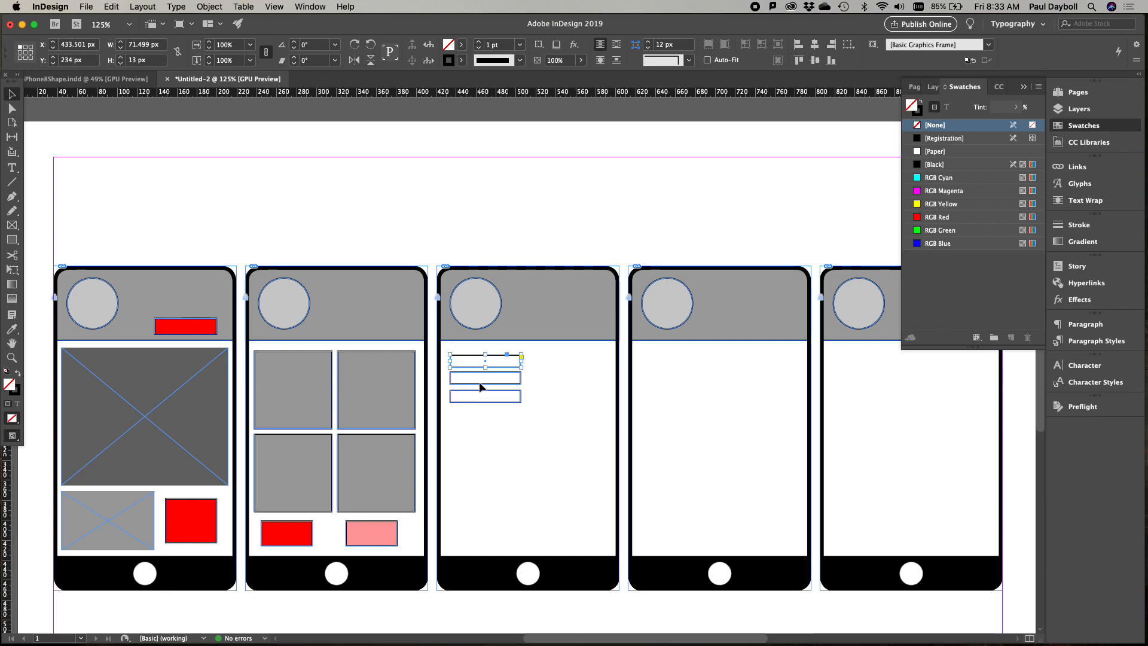
shift+click(484, 385)
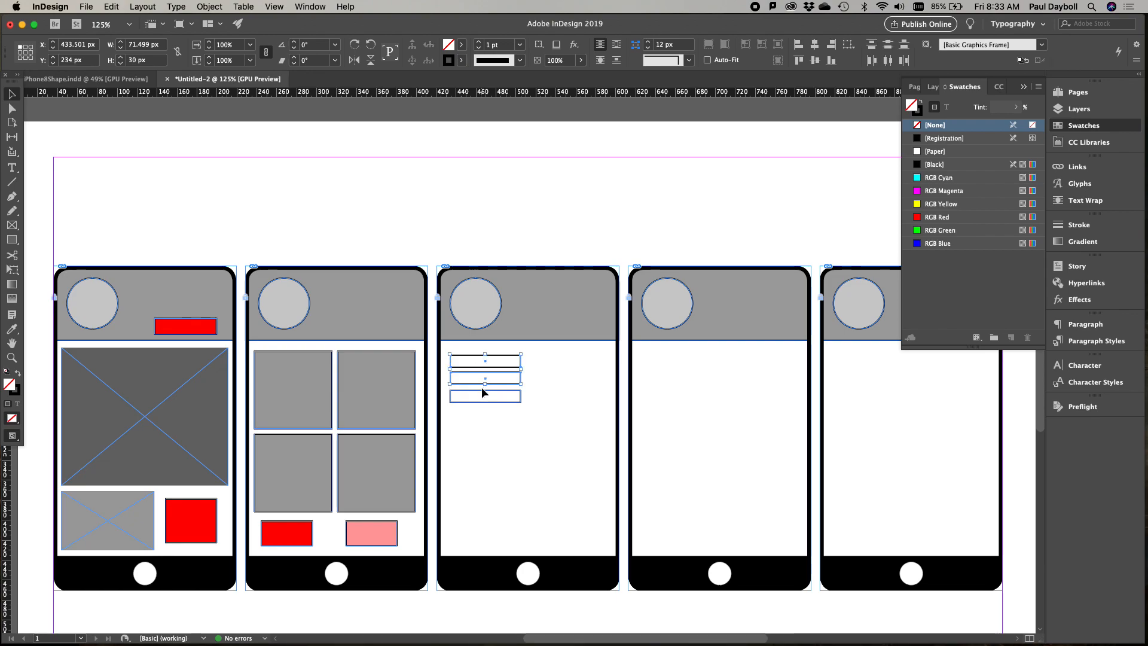
shift+click(484, 396)
click(939, 164)
click(1016, 108)
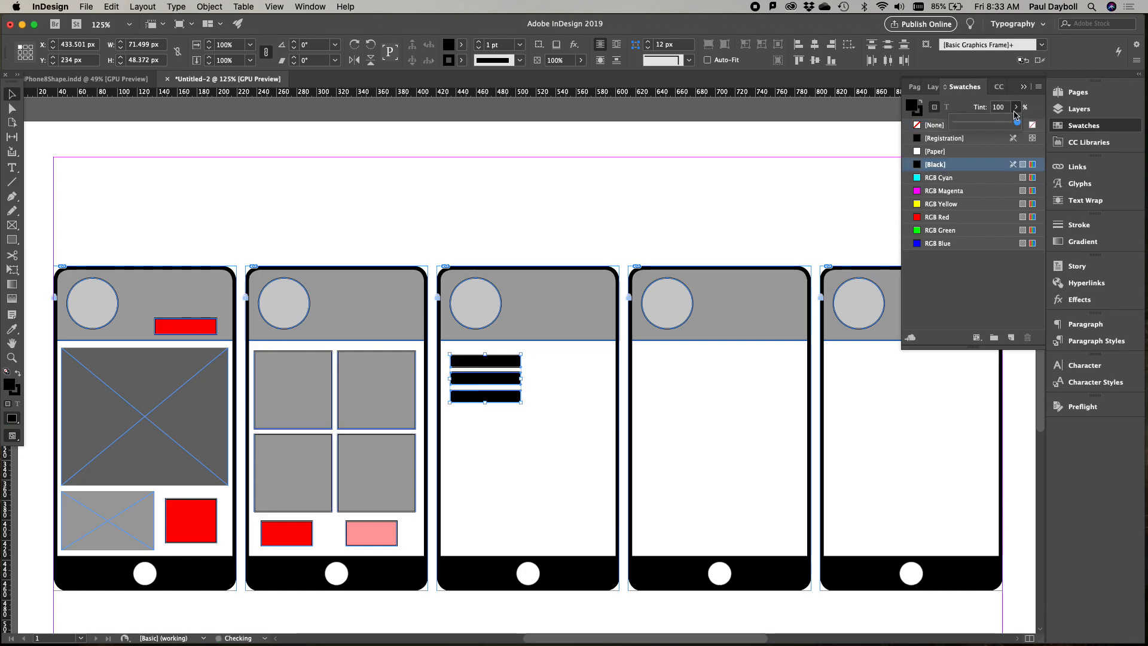
drag(1017, 120, 961, 121)
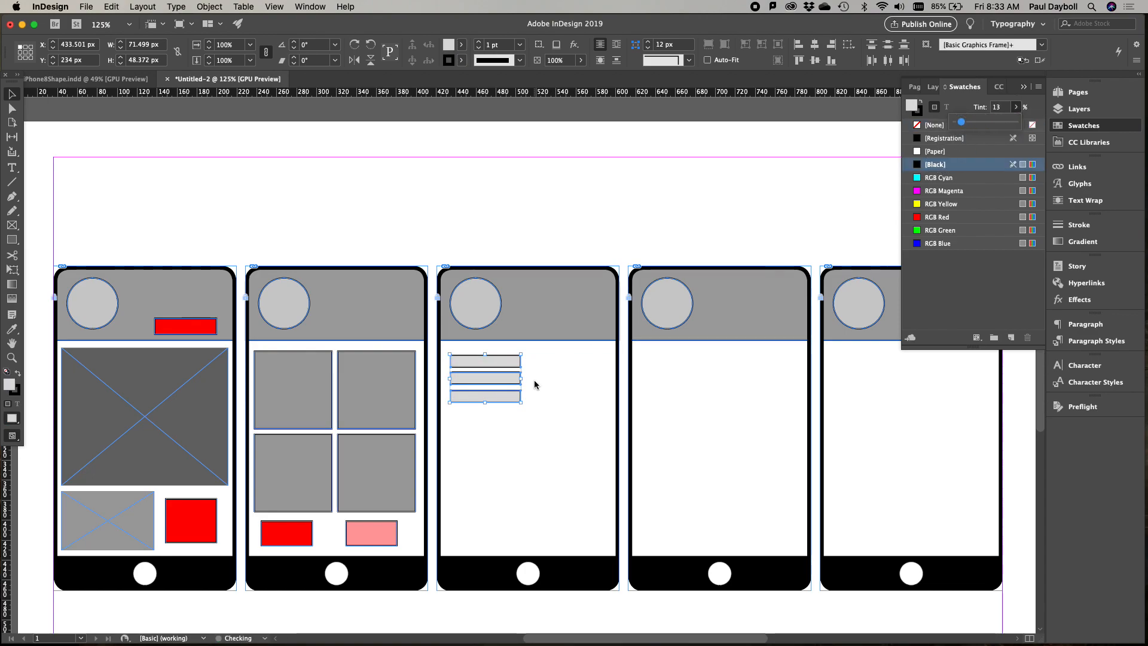
Step: Duplicate the third phone's three bars down into a column of nine, and copy the whole column alongside
drag(489, 368, 483, 480)
shift+click(503, 452)
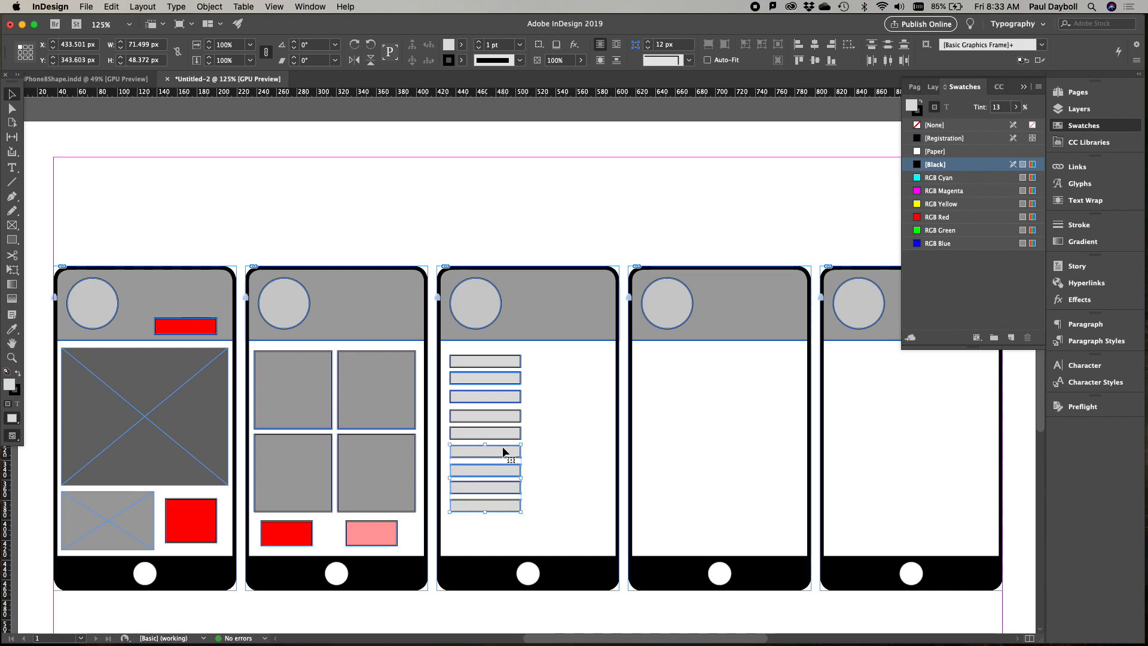
shift+click(501, 434)
shift+click(504, 417)
shift+click(501, 397)
shift+click(501, 378)
shift+click(501, 362)
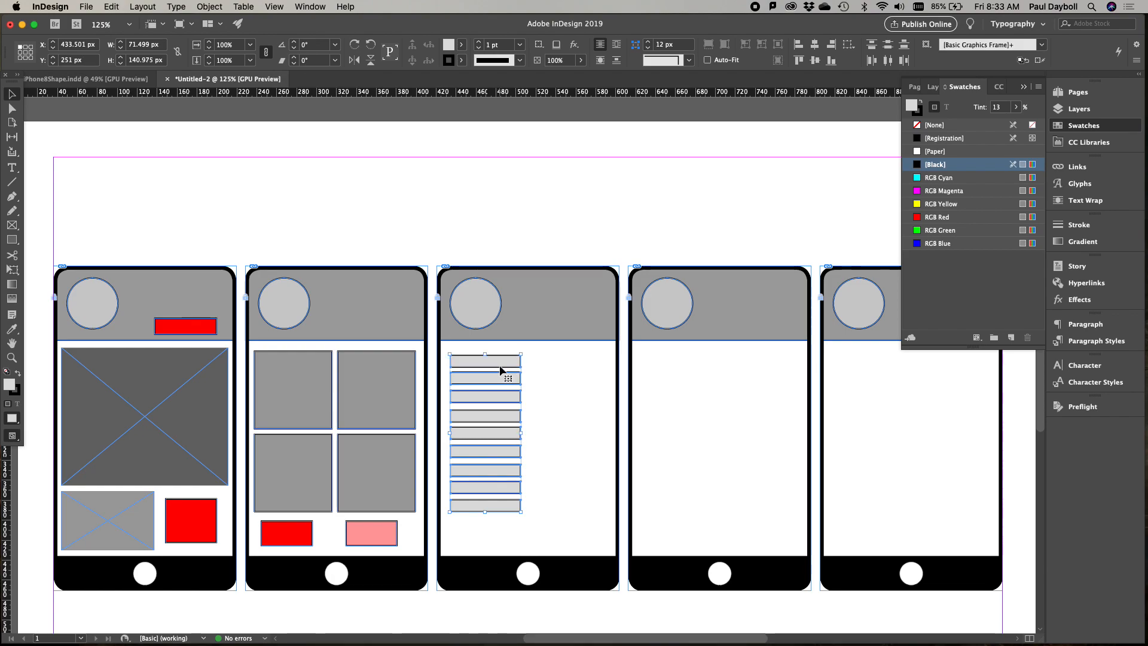
drag(502, 369, 579, 369)
Step: Copy the second phone's light red button to the middle of the area below the third phone's two bar columns
click(455, 602)
drag(379, 530, 537, 542)
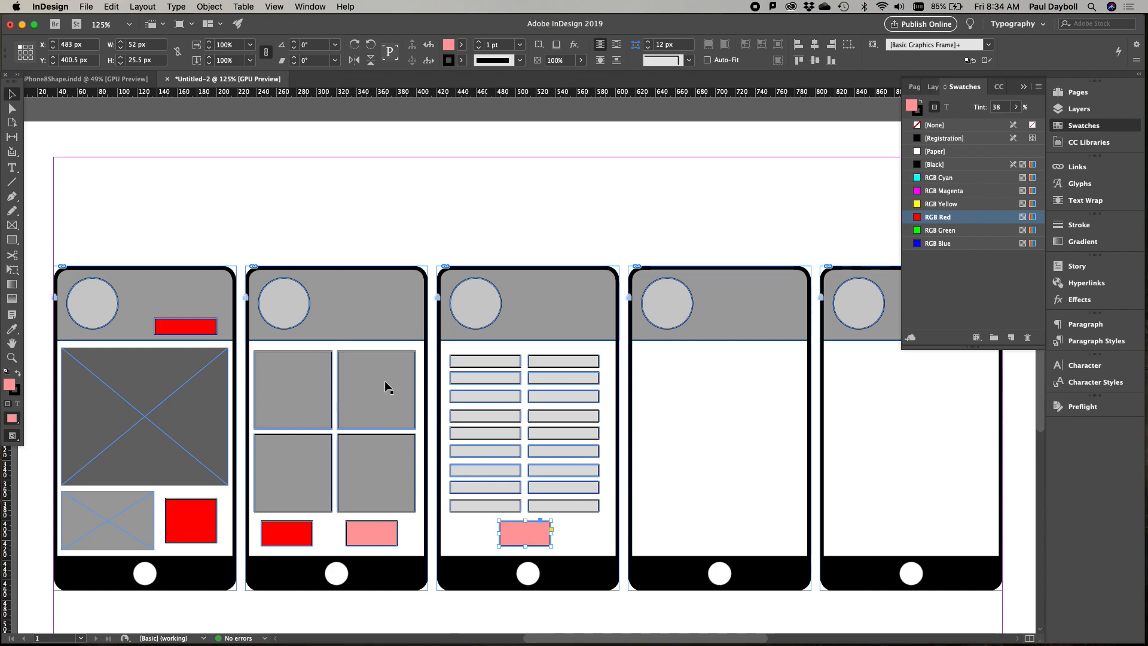
Step: Move the upper six bars of the third phone's second column onto the fourth phone's screen
click(542, 359)
shift+click(547, 396)
shift+click(558, 415)
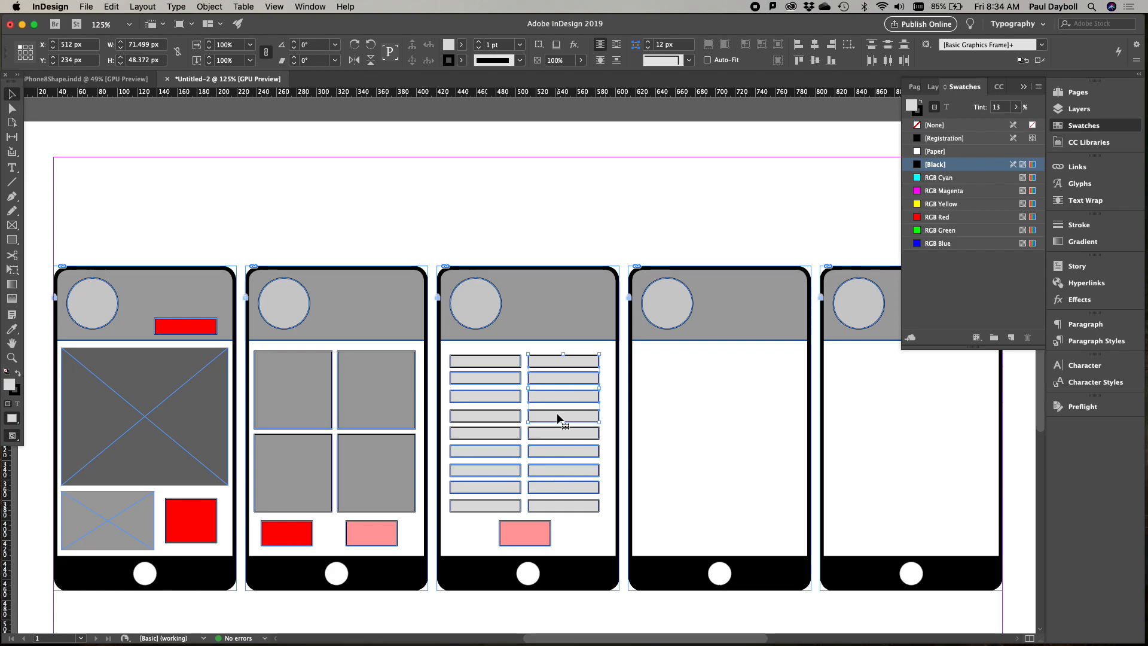
drag(574, 459, 695, 469)
Step: Shorten the fourth phone's top bar, place a longer copy beside it, and enlarge the second and third bars to nearly full width
click(706, 373)
drag(706, 374, 795, 396)
click(717, 375)
click(731, 374)
click(715, 387)
click(714, 409)
drag(719, 408, 790, 409)
Step: Shift the fourth phone's three remaining small bars toward its right side and duplicate them below into a stack of six
click(713, 427)
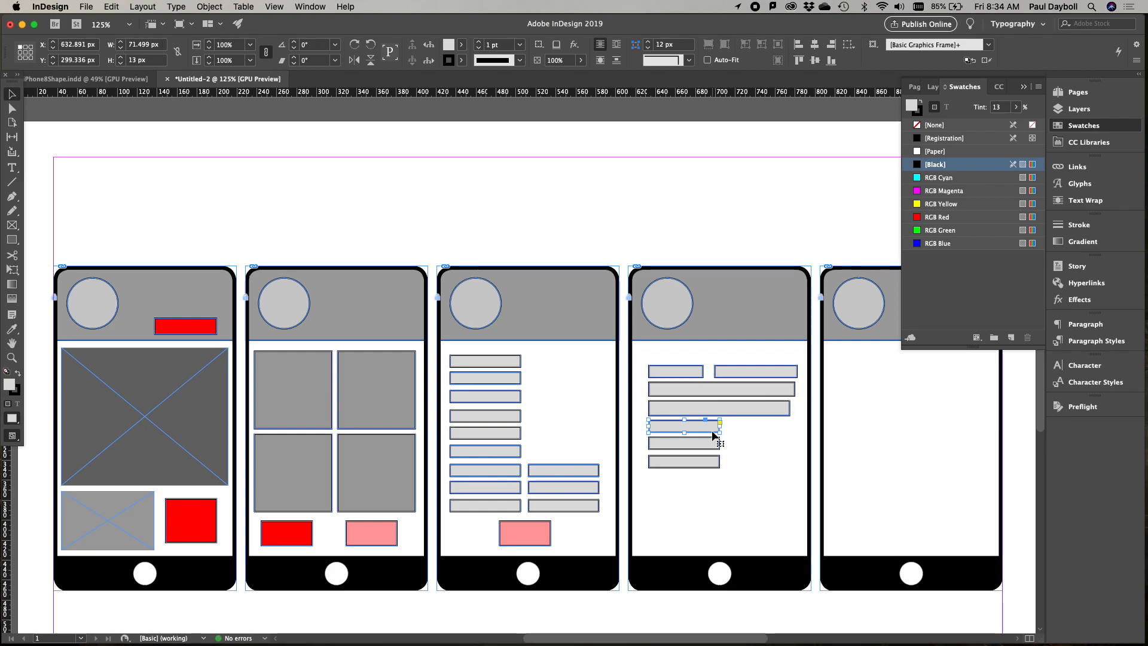
shift+click(707, 444)
shift+click(707, 462)
drag(706, 461, 765, 532)
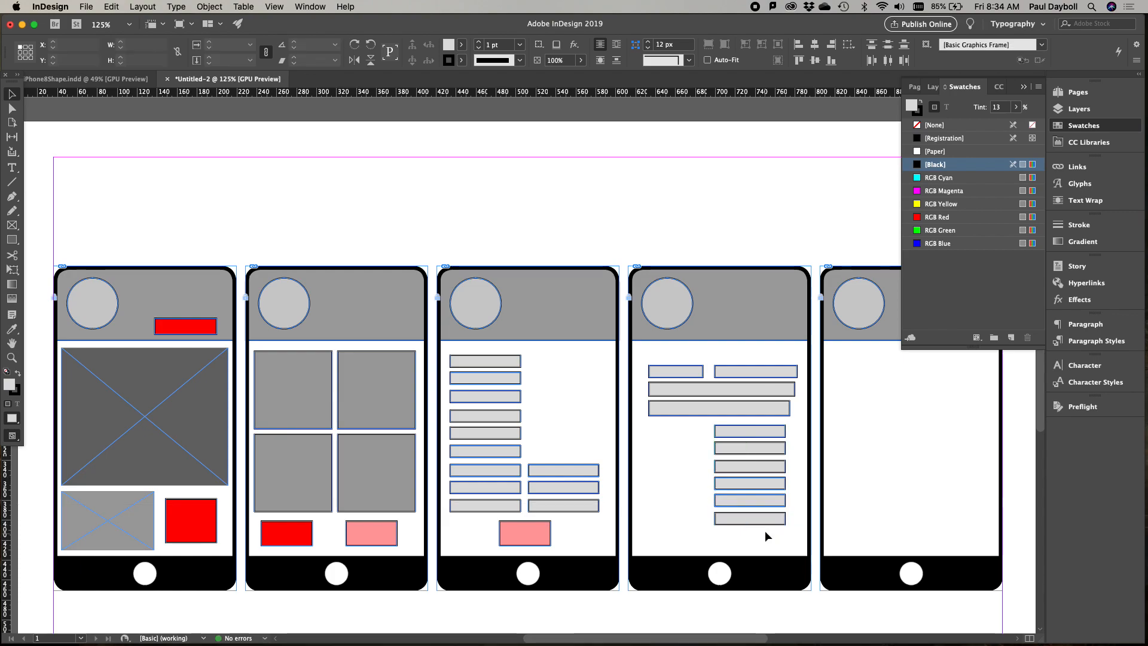
Step: Delete the lowest small bar on the fourth phone and copy the third phone's light red button twice, side by side, beneath the bars
click(767, 524)
key(Delete)
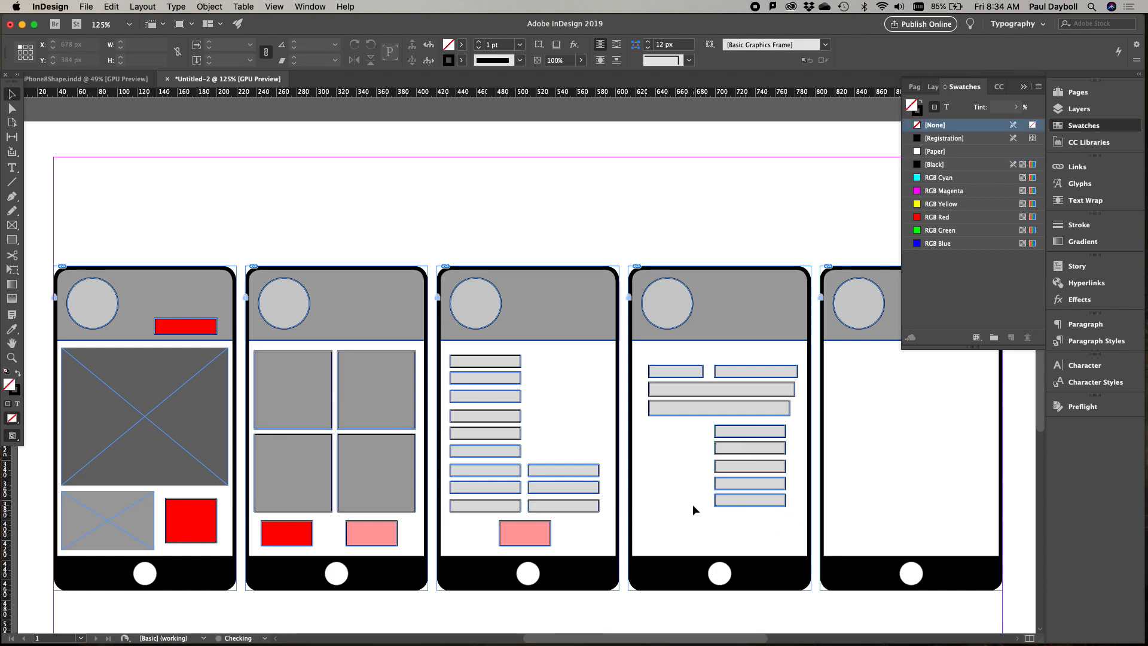
drag(536, 538, 763, 538)
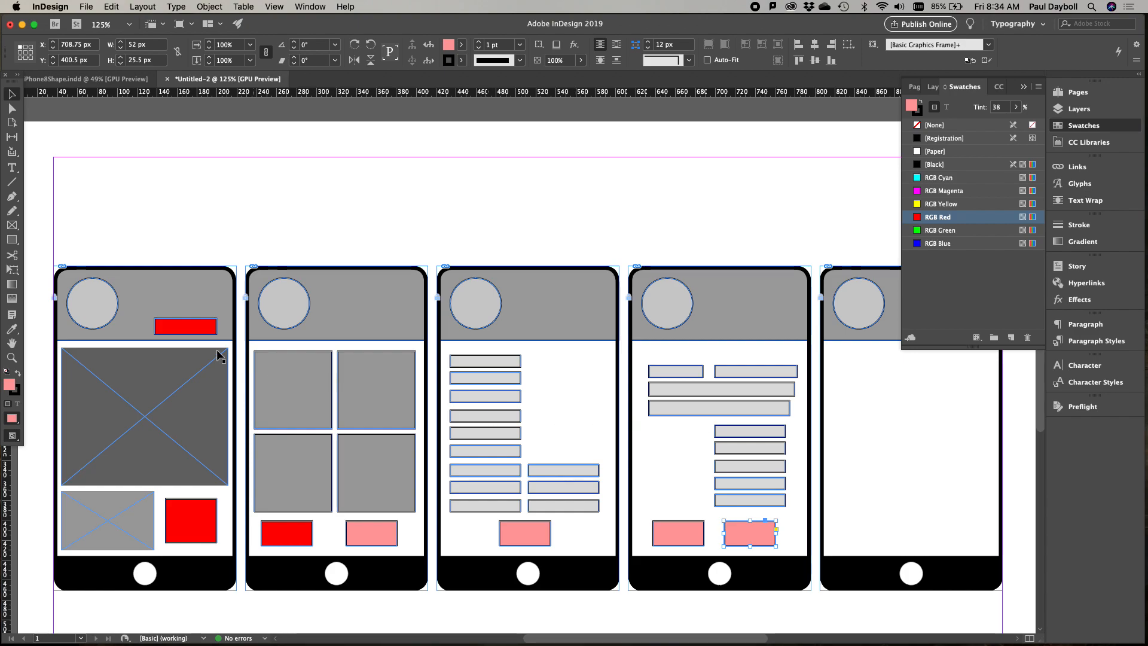
Step: Draw a rectangle about 116 px wide below the fifth phone's header and reduce its height to 27 px
click(13, 242)
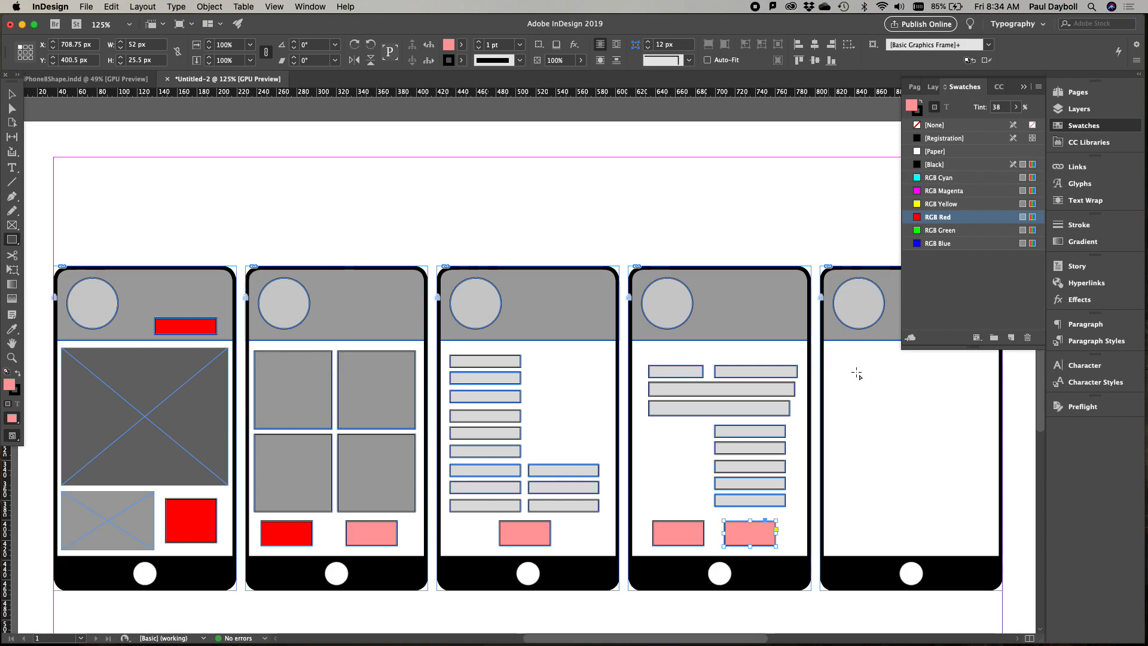
drag(853, 359, 969, 392)
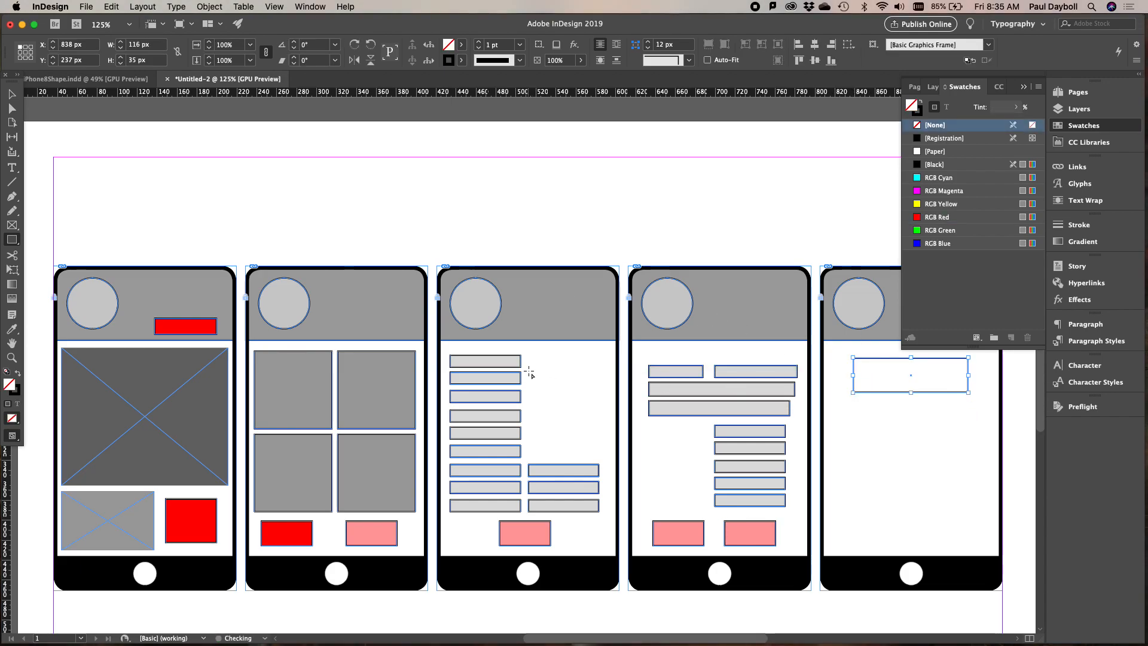
click(12, 94)
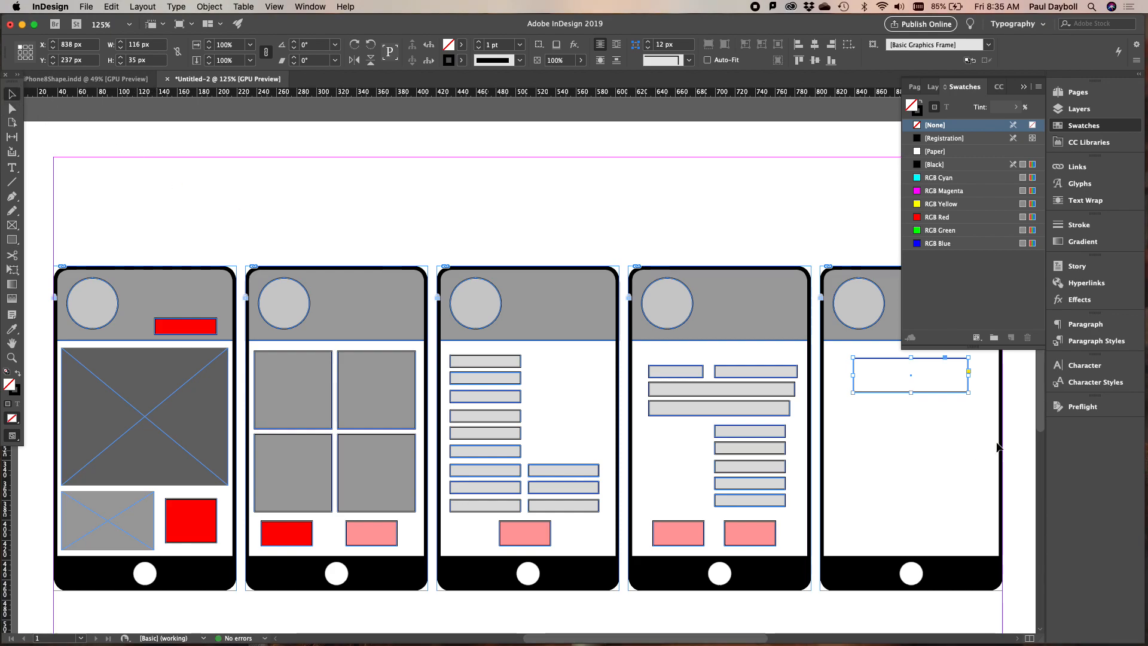
drag(909, 392, 898, 377)
click(897, 392)
click(906, 383)
Step: Fill the fifth phone's bar with a 58% tint of Black and duplicate it down into a stack of six
click(928, 165)
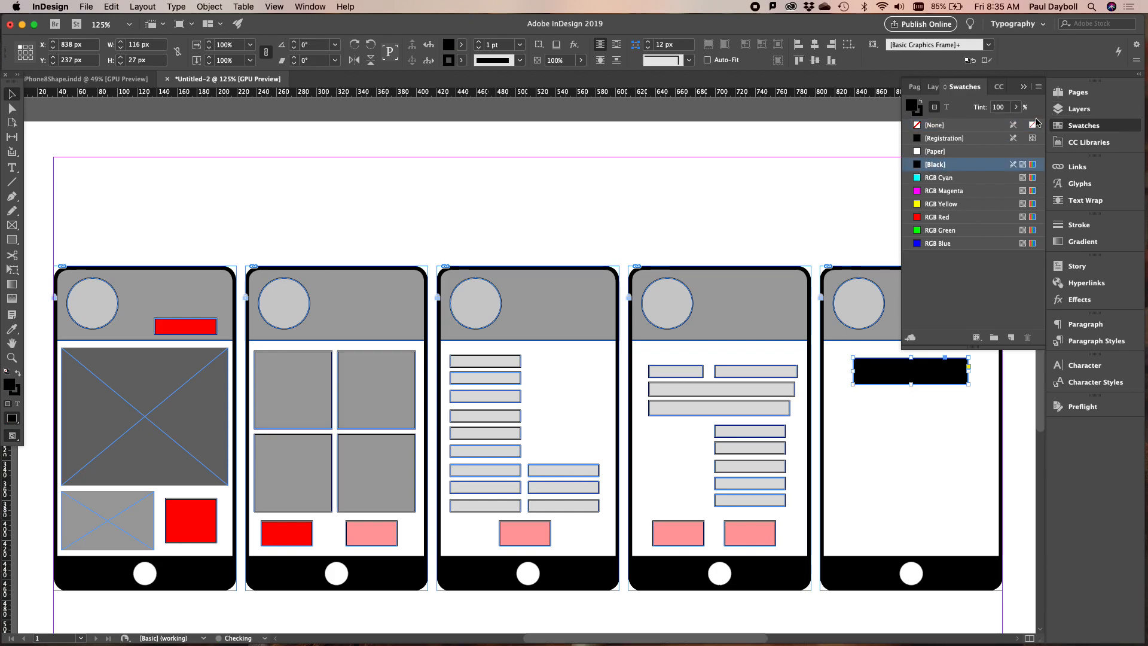
click(1015, 113)
drag(1020, 122, 990, 122)
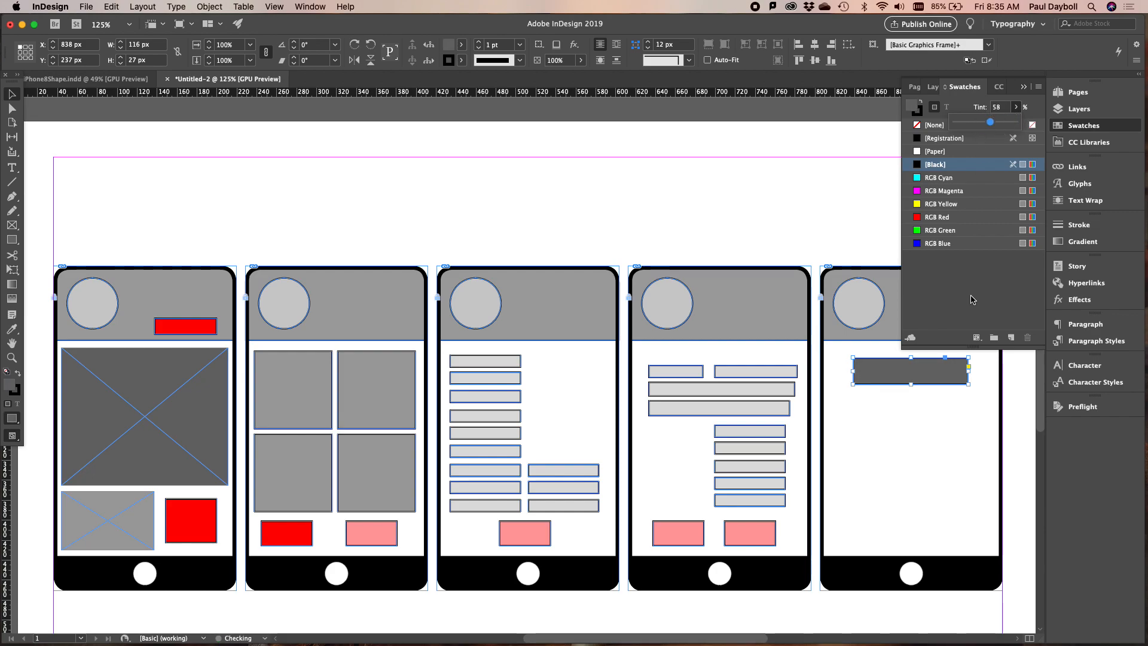
drag(927, 384, 941, 481)
drag(941, 481, 948, 544)
Step: Scale the fifth phone's six bars together to about 144 px wide with a lower overall height, and move the stack down within the screen
shift+click(939, 505)
shift+click(938, 474)
shift+click(936, 439)
shift+click(950, 404)
shift+click(950, 381)
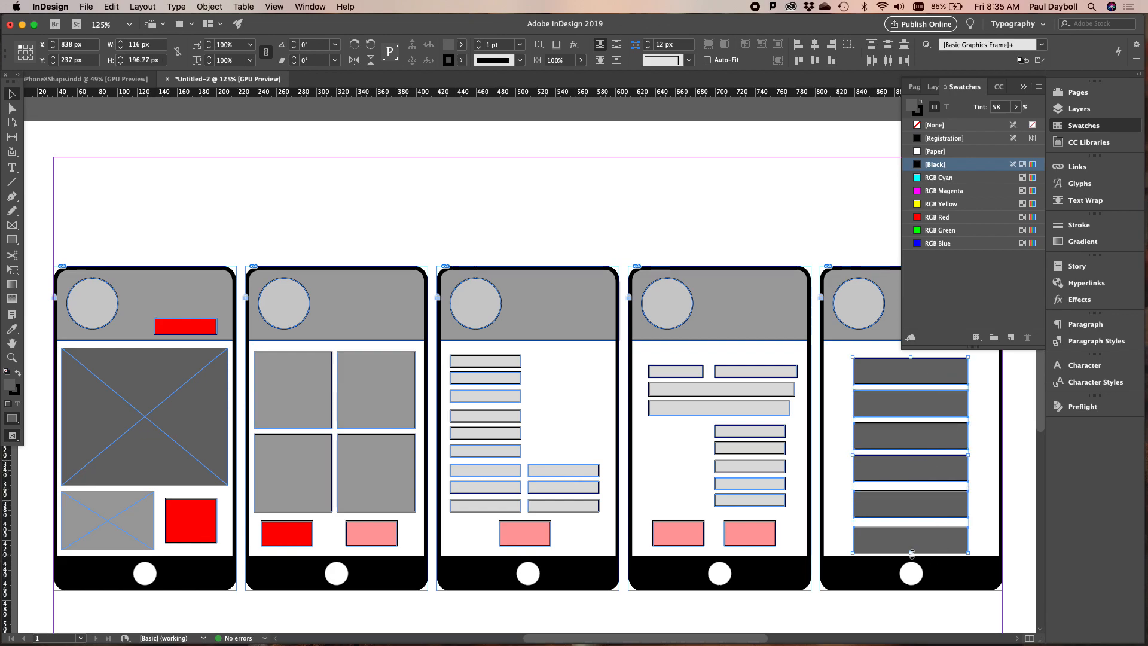
drag(911, 554, 913, 518)
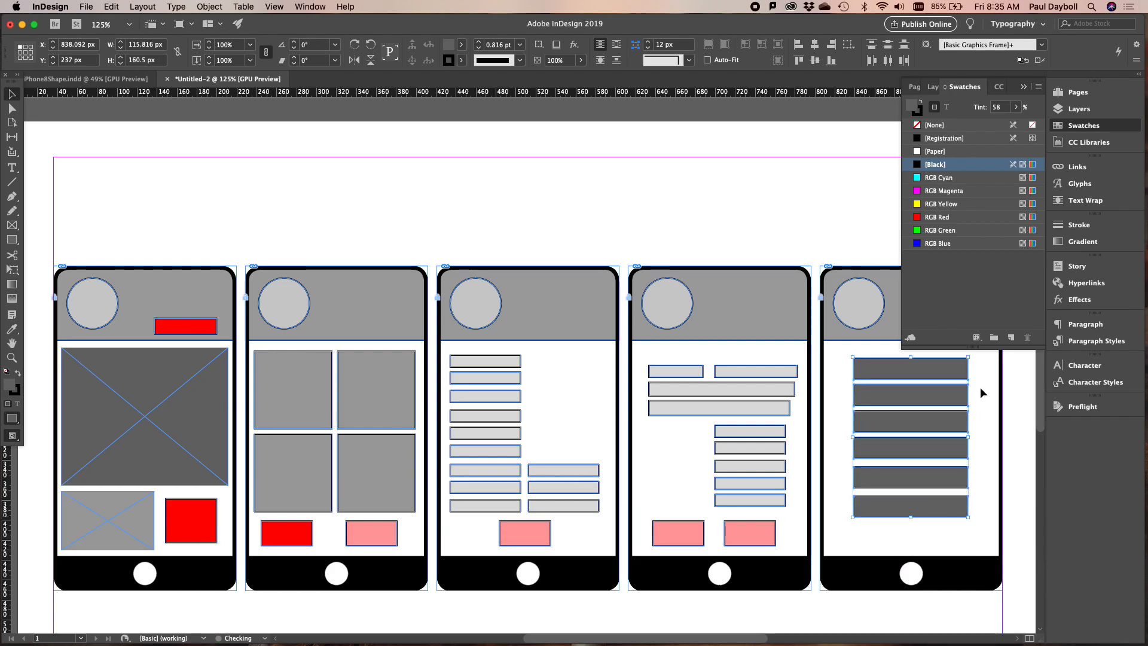
drag(969, 436, 999, 437)
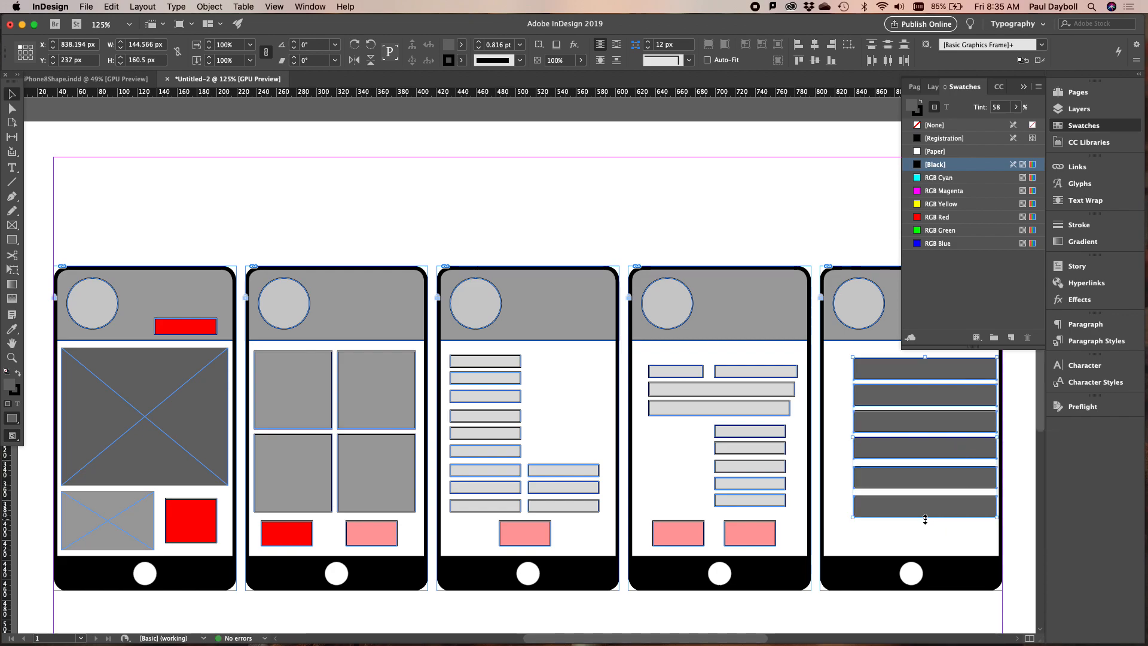
drag(925, 519, 924, 495)
drag(936, 435, 938, 468)
Step: Copy one bar above the fifth phone's stack and make it 45 px tall
click(885, 403)
drag(884, 403, 917, 348)
drag(919, 392, 919, 394)
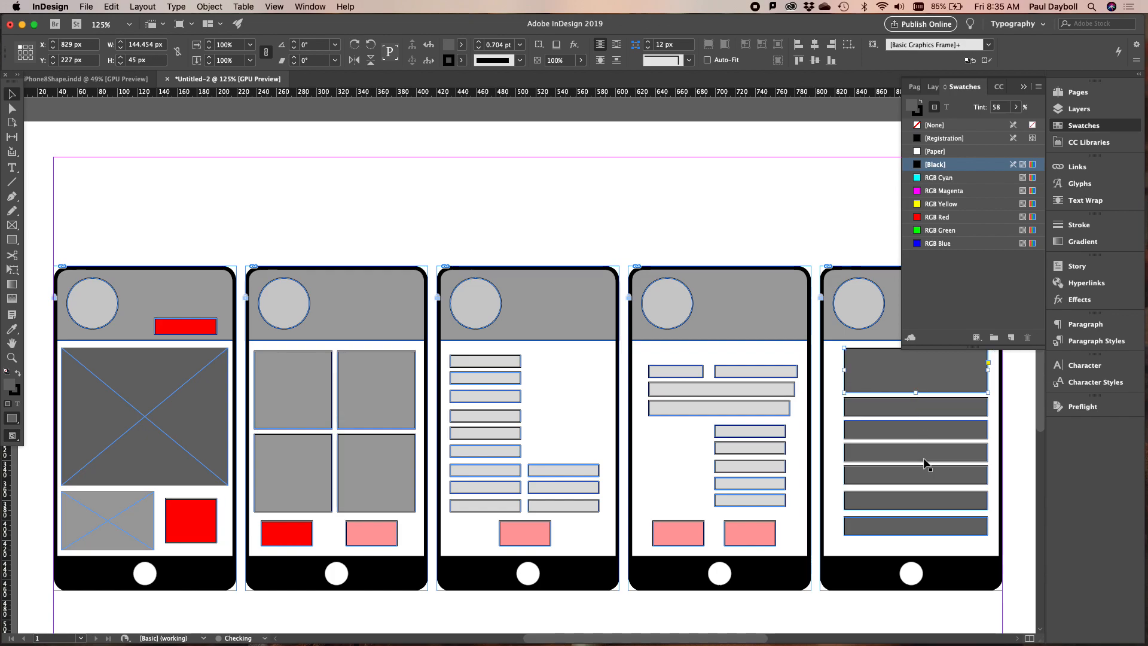
Step: Copy the fourth phone's light red button below the fifth phone's bars, reduce it to 52 x 12.75 px, and collapse the swatches
click(954, 621)
drag(761, 540, 912, 551)
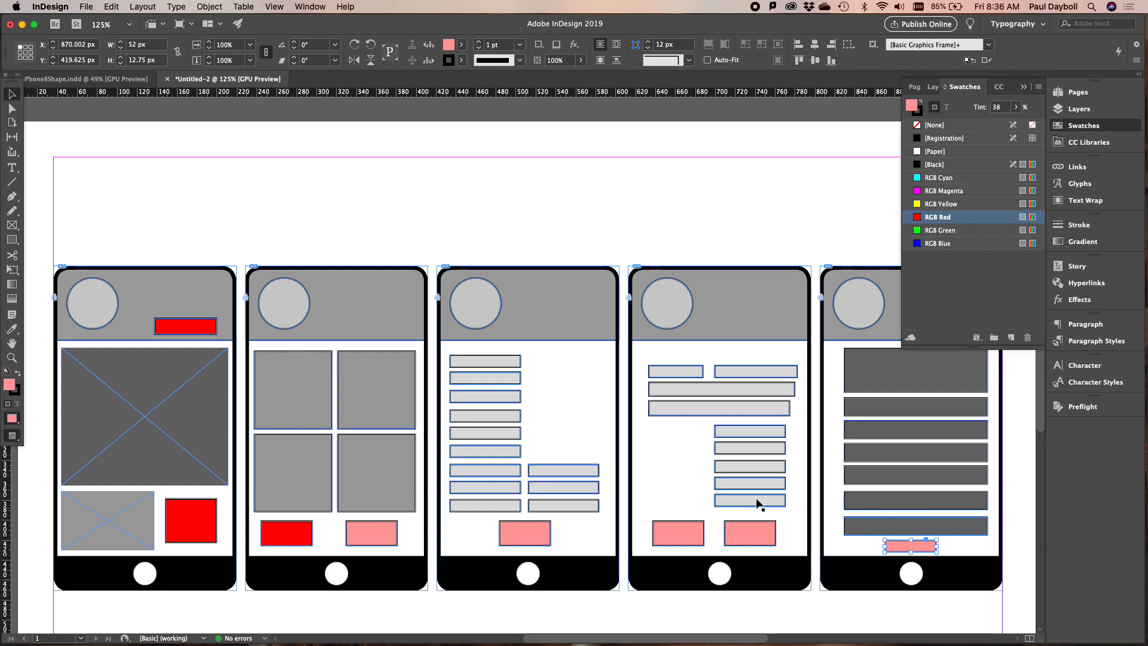
scroll(610, 469, down, 5)
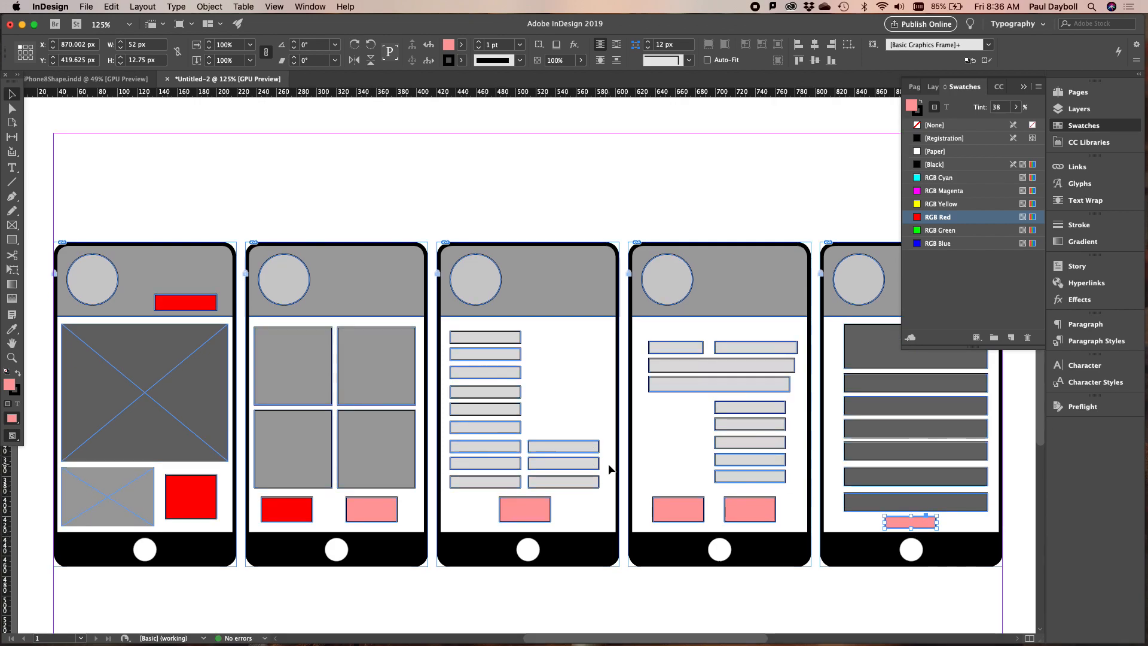
click(964, 86)
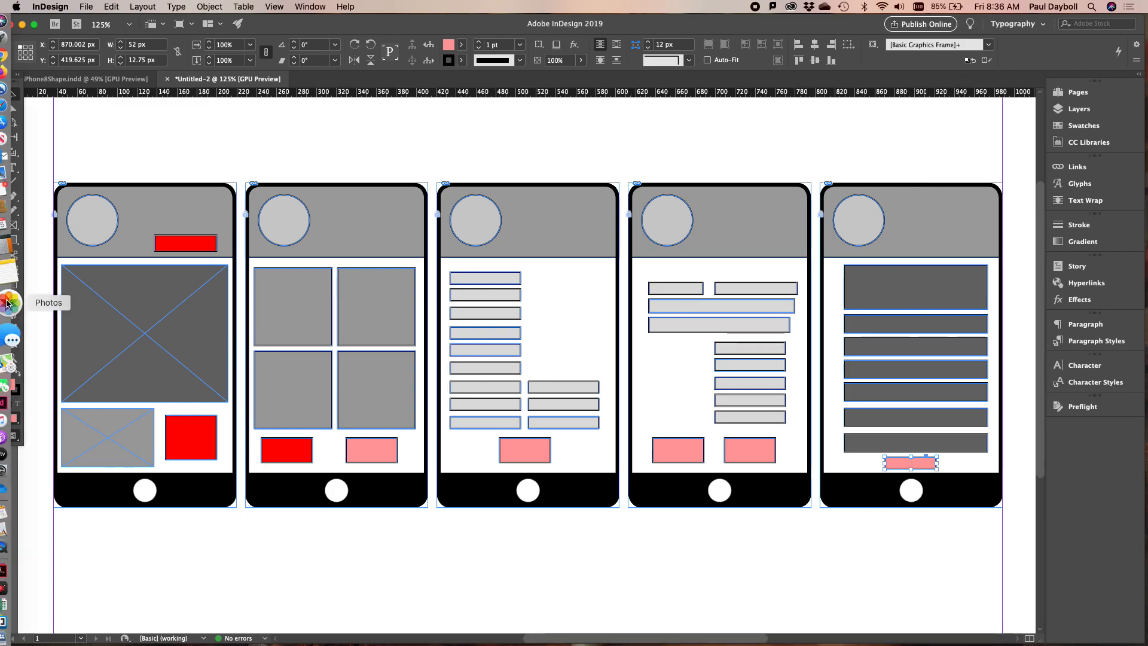
Step: Draw a right-angled Pen path about 103 x 91 px from the first phone's red square, under the phones, up to the second phone's base
click(12, 196)
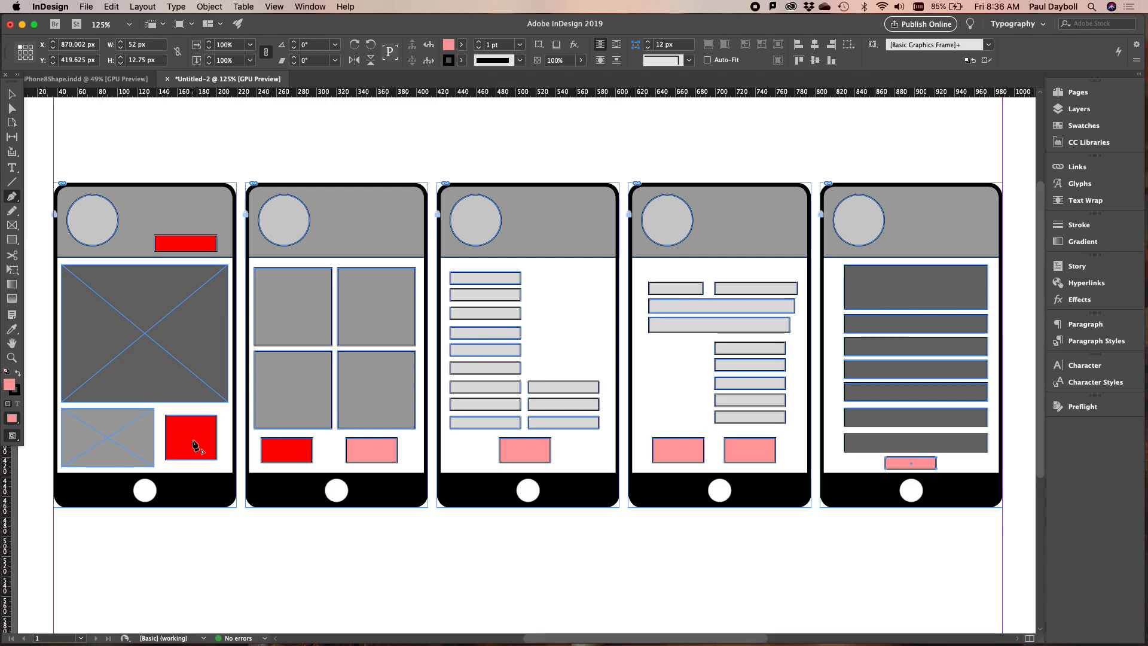
click(195, 446)
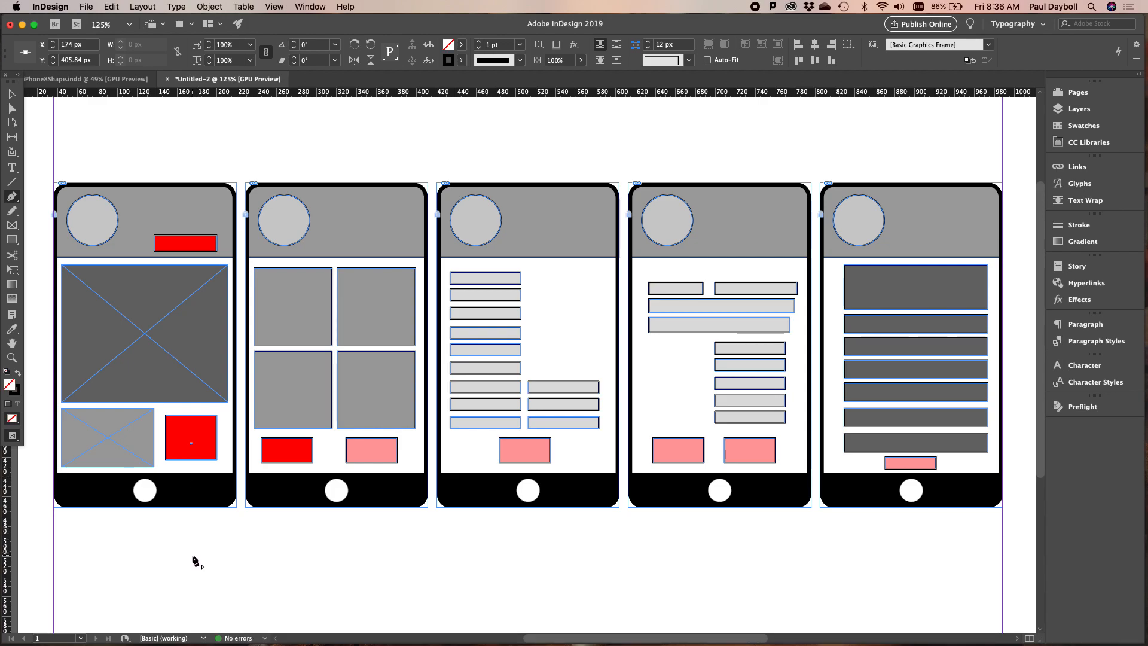
shift+click(194, 532)
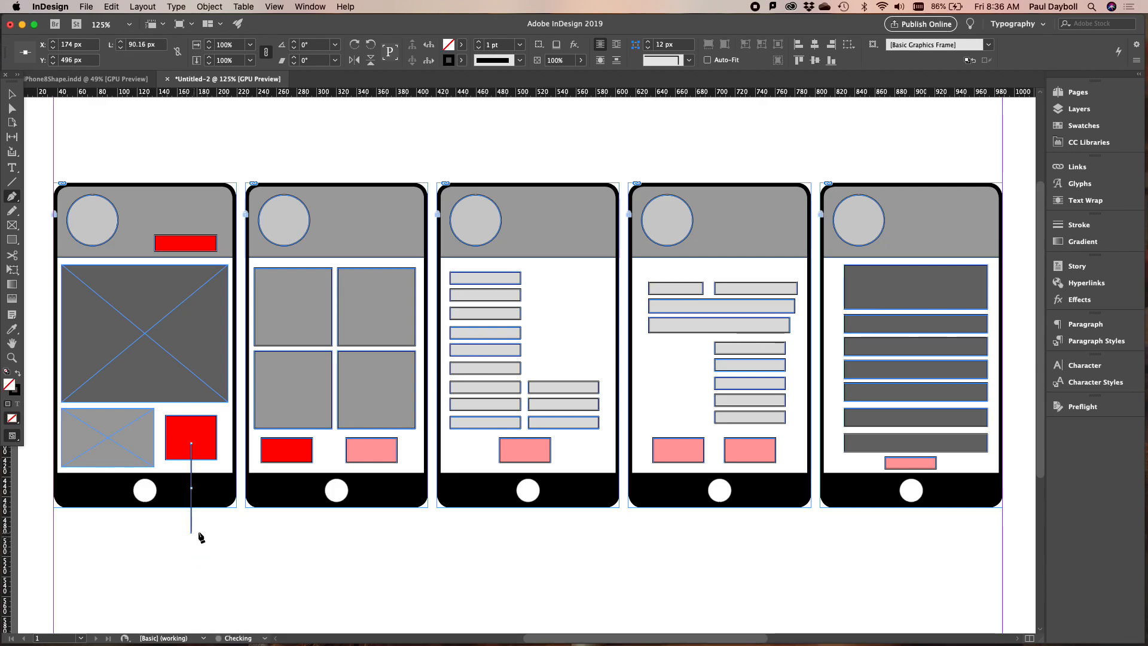
shift+click(293, 533)
shift+click(293, 507)
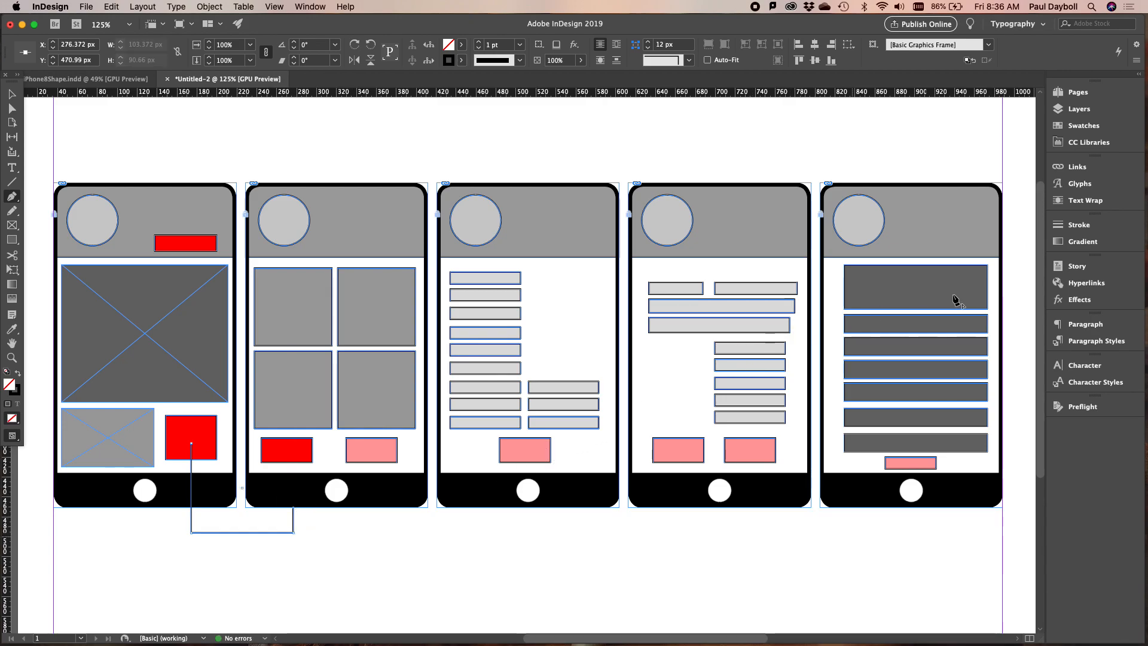
Step: Set the connector path's stroke weight to 5 pt and its start to CircleSolid
click(1080, 226)
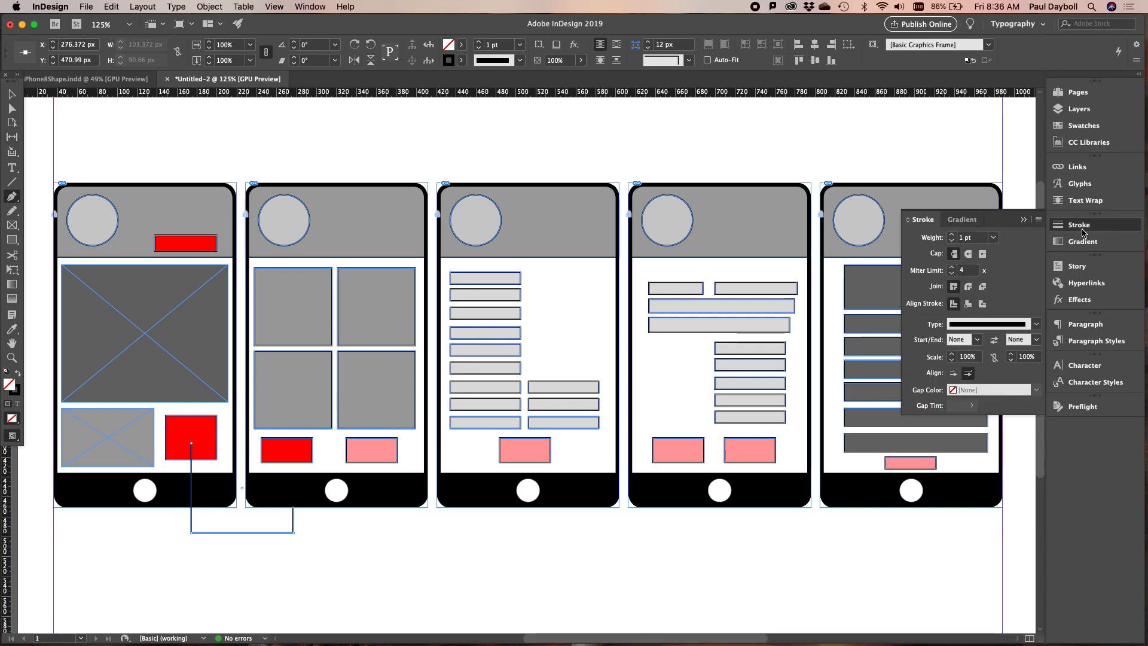
click(952, 234)
click(951, 235)
click(952, 234)
click(951, 234)
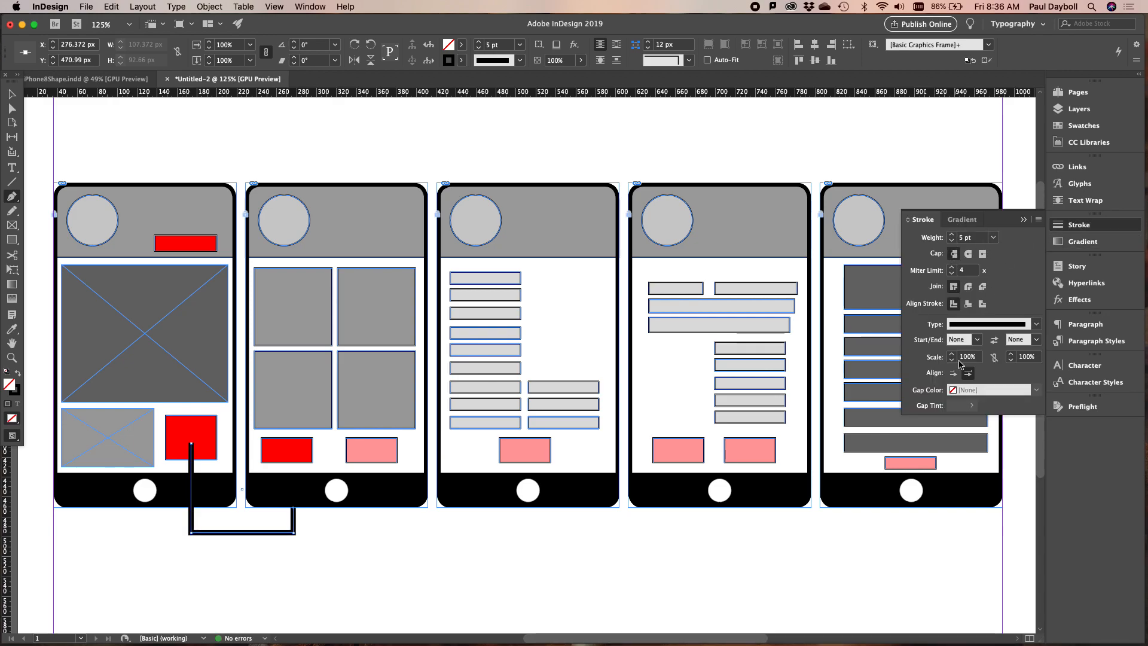
click(960, 340)
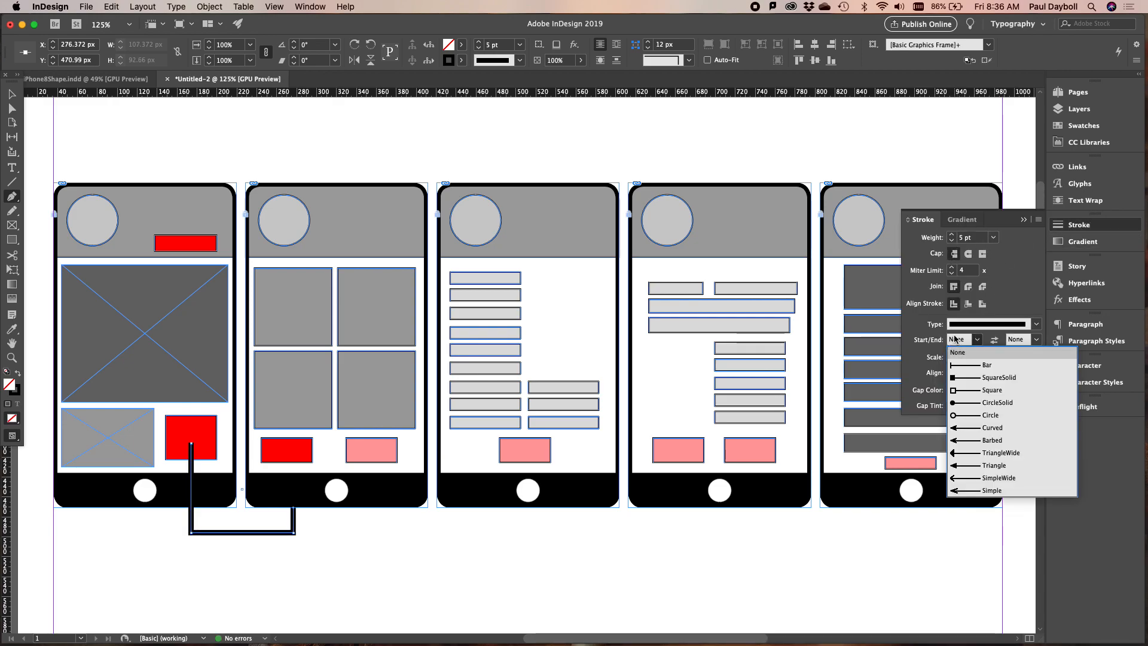
click(967, 408)
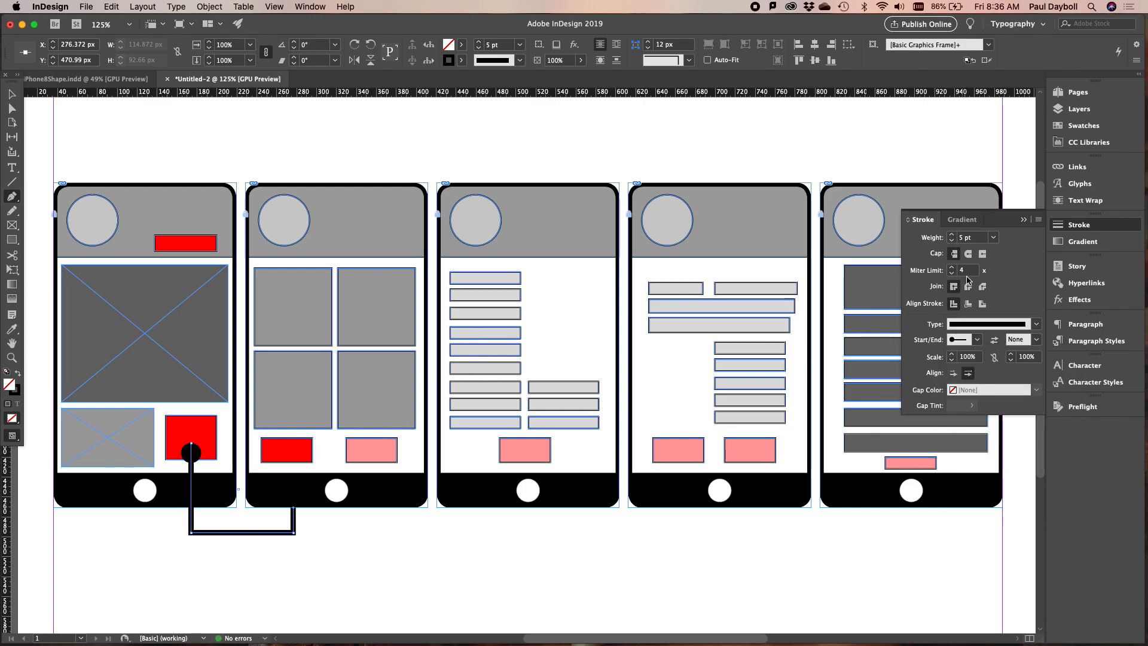
Step: Reduce the connector path's stroke weight to 3 pt and set its end to a Barbed arrowhead
click(952, 240)
click(952, 240)
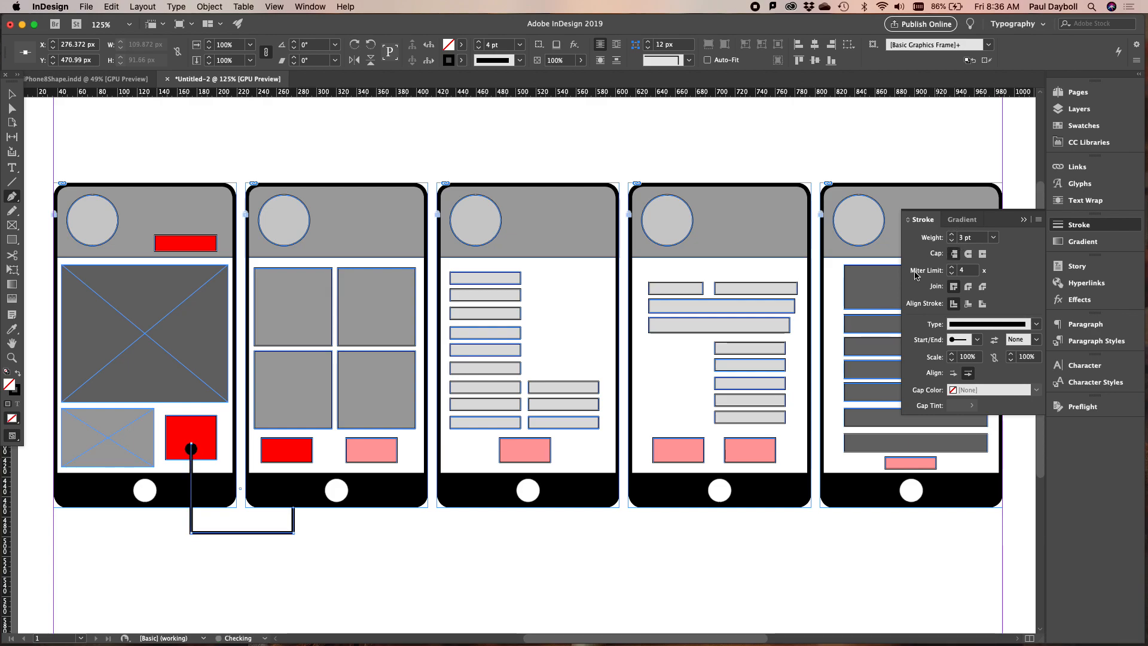
click(1021, 340)
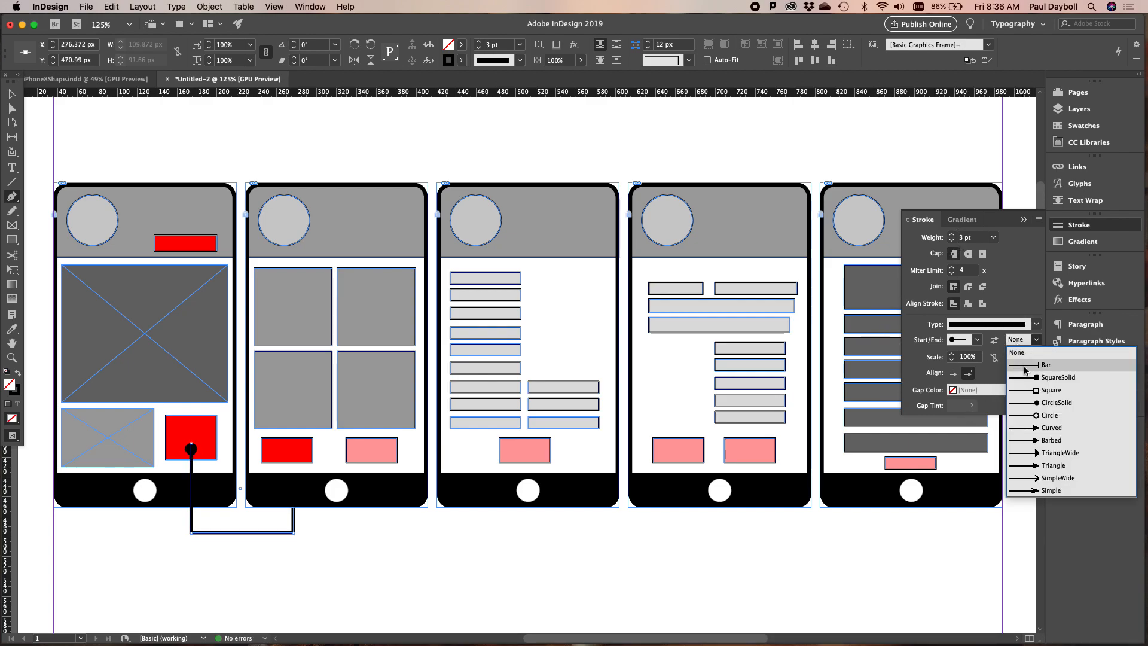
click(1043, 441)
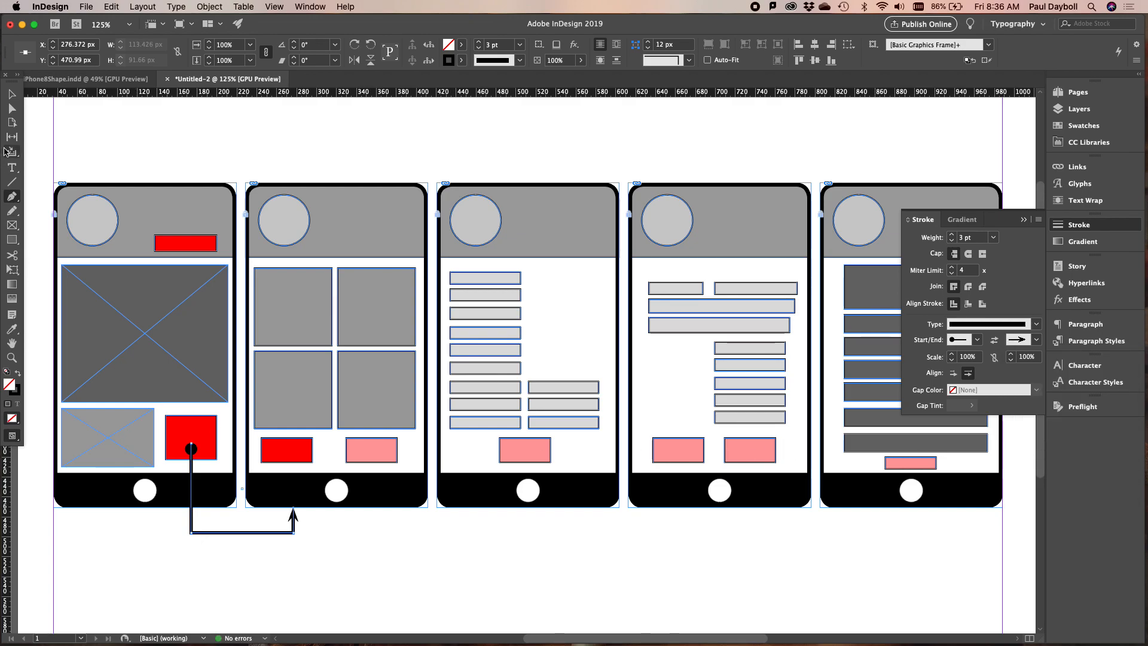
Step: Shift the connector path down to Y 407 px, fit its arrow tip to the second phone's base, and make the path about 85.5 px high
click(12, 97)
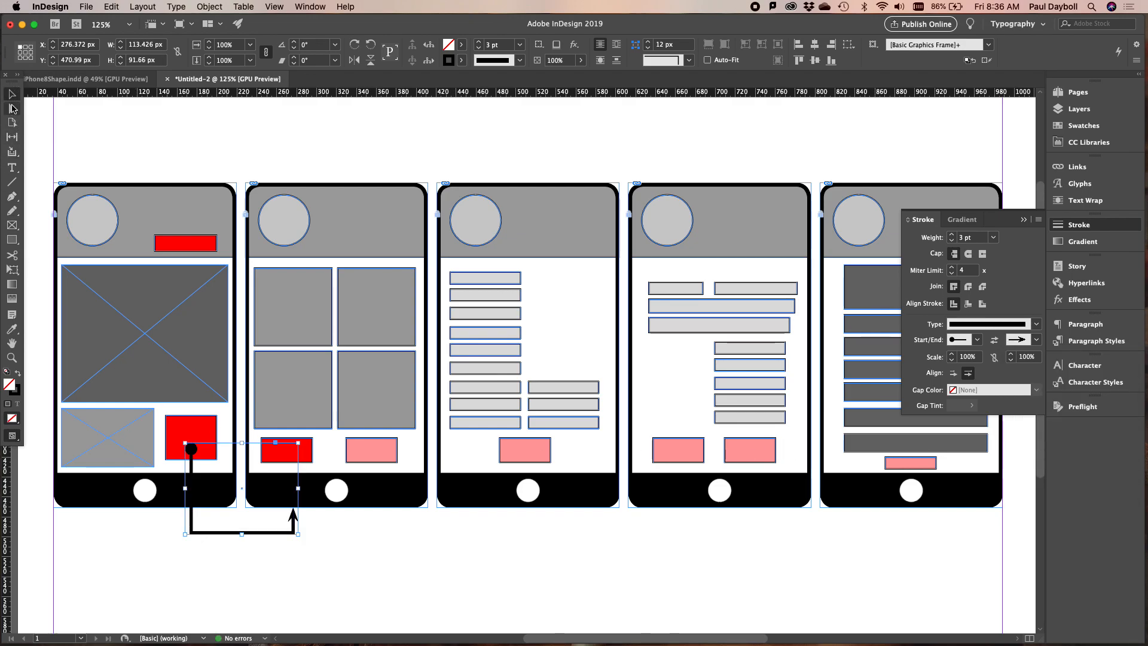
click(12, 109)
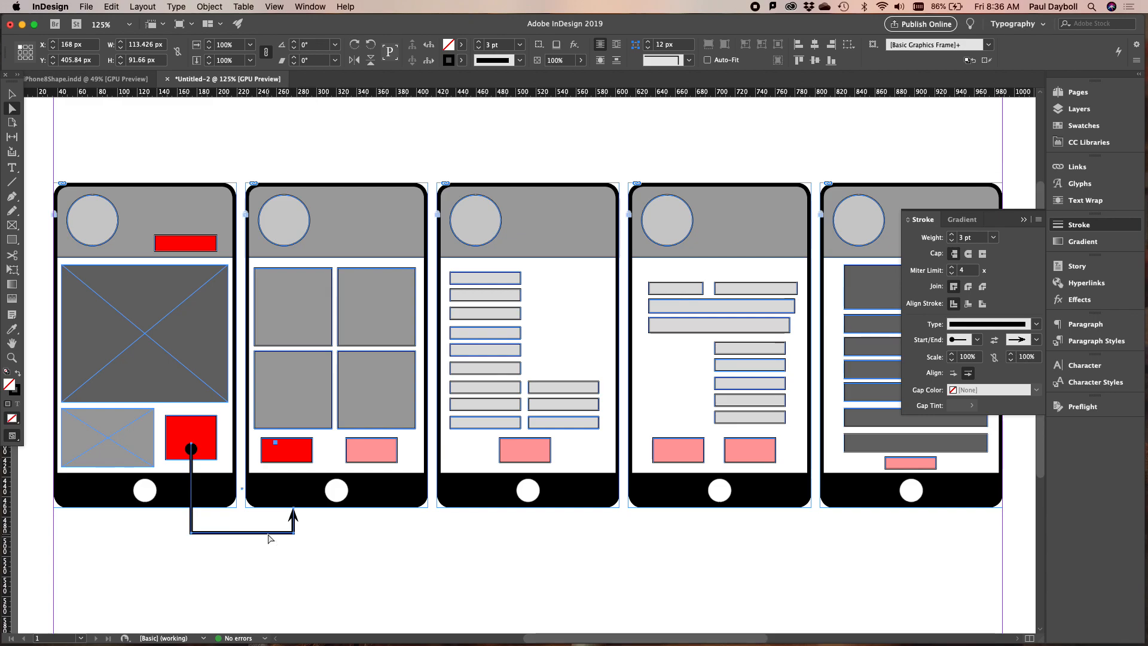
drag(165, 439, 374, 482)
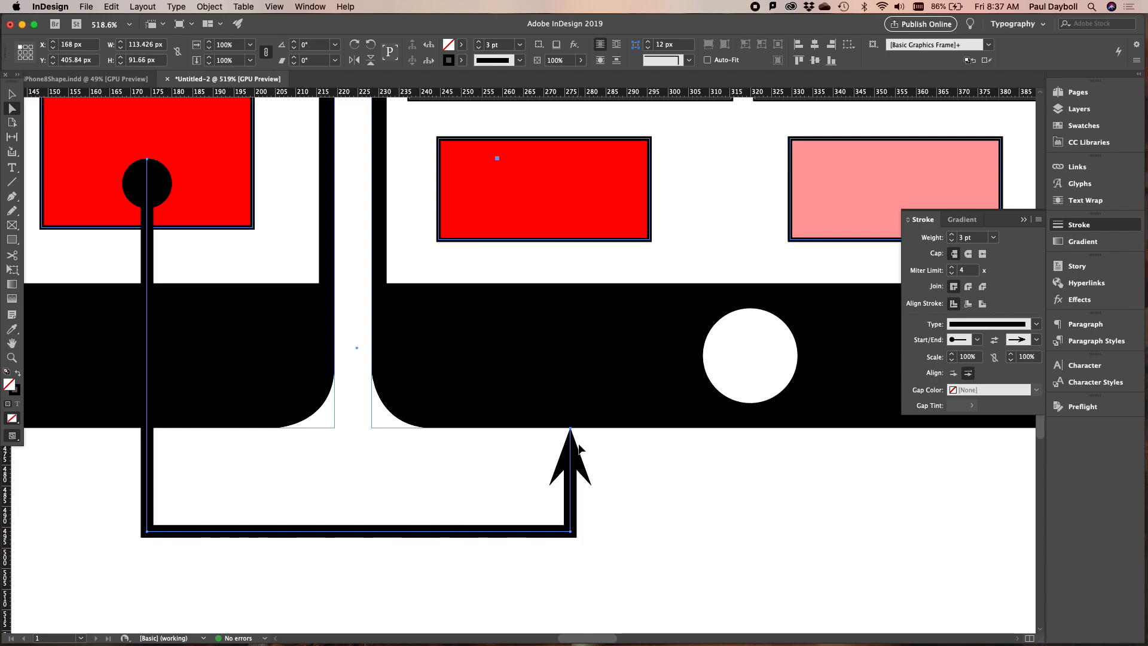
mouse_move(407, 536)
mouse_down()
mouse_move(408, 562)
mouse_move(407, 538)
mouse_up()
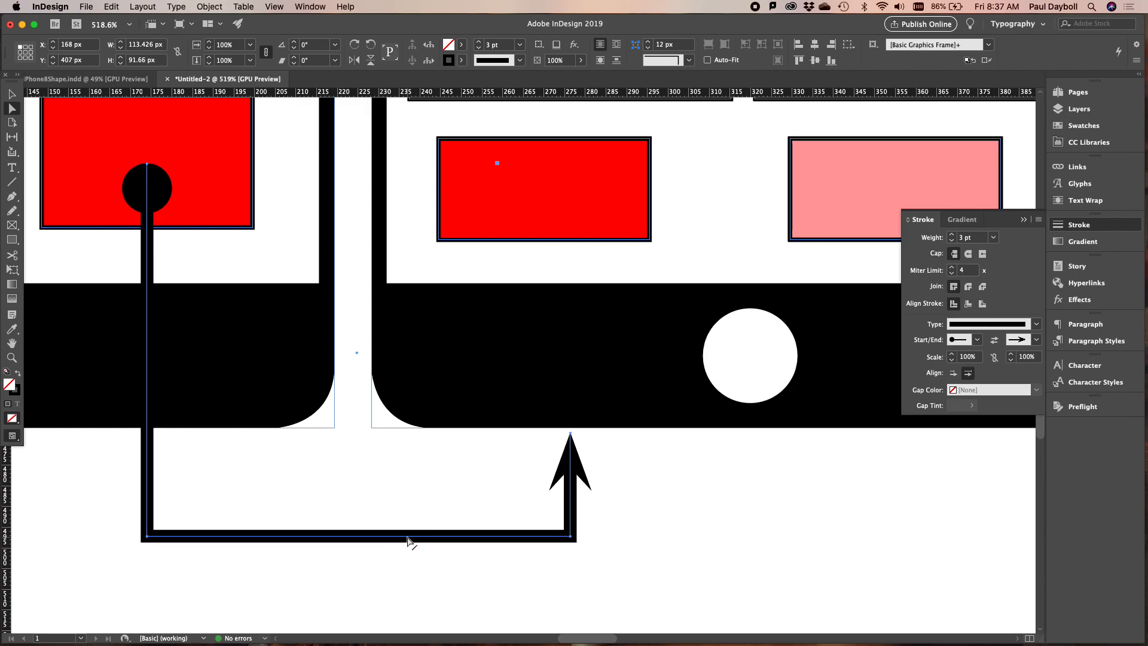
click(406, 540)
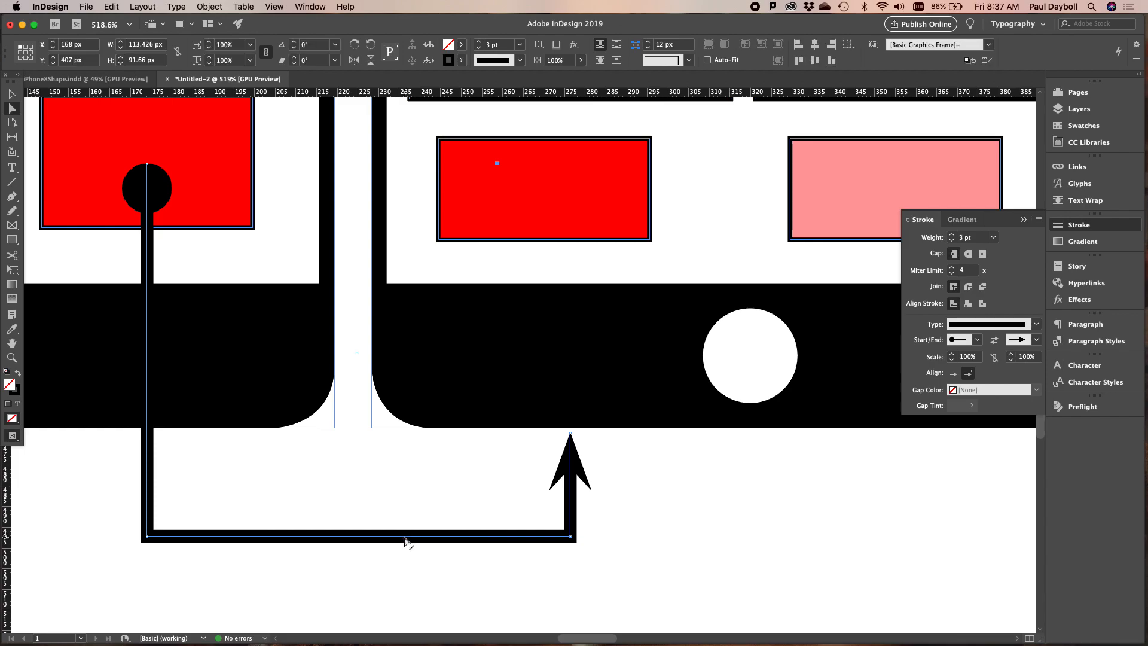
drag(404, 536, 403, 570)
drag(571, 434, 572, 429)
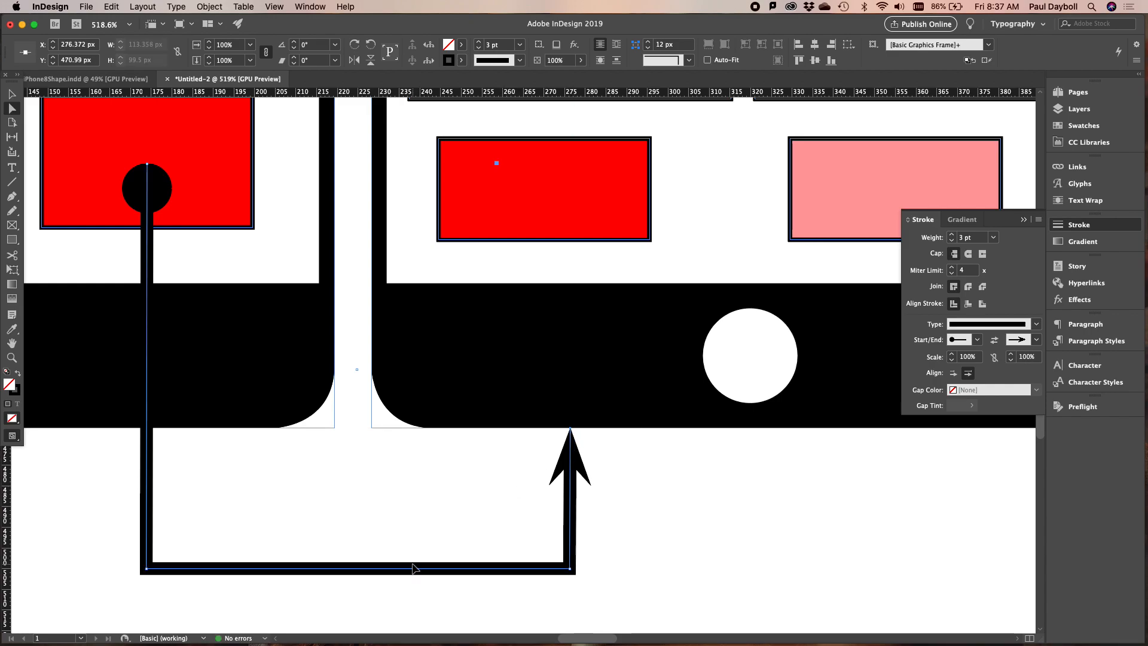
drag(414, 568, 415, 510)
Step: Copy the connector from the second phone's light red button to the third phone, and widen the original to about 152.6 px
key(super+space)
key(Escape)
key(super+minus)
key(super+minus)
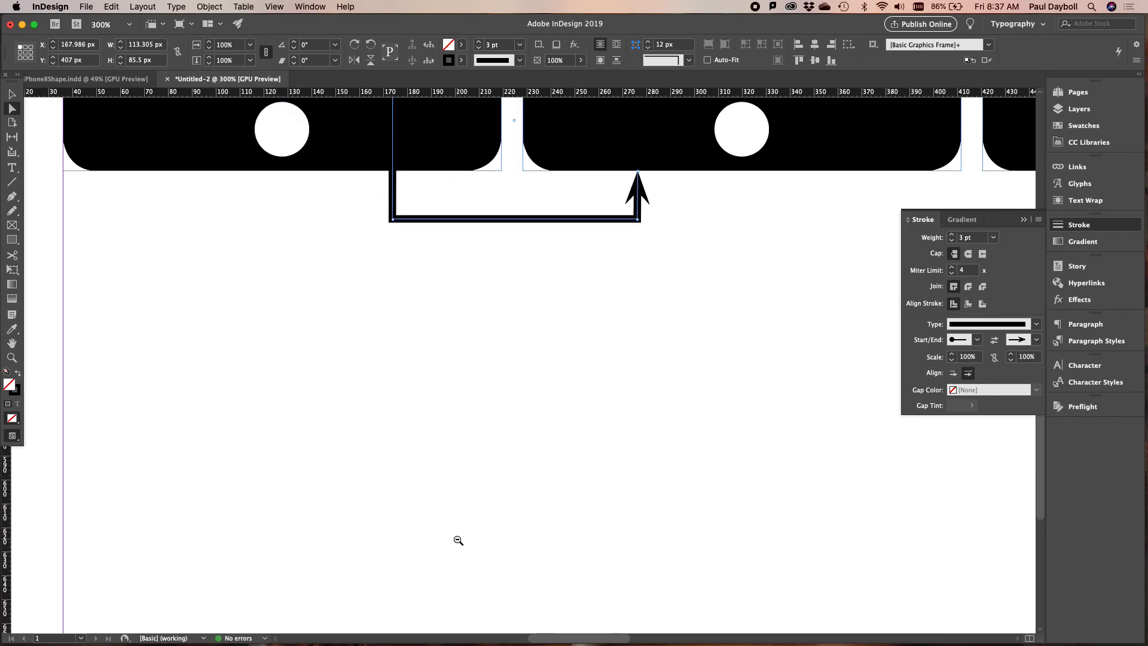
drag(591, 472, 469, 559)
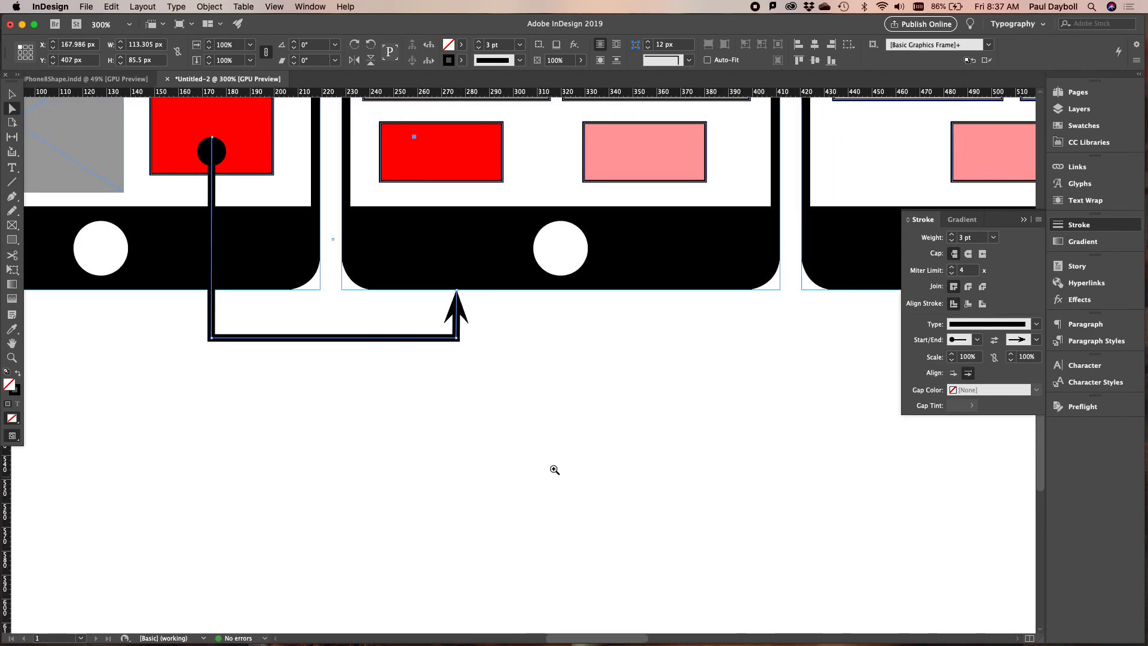
key(super+minus)
key(super+minus)
drag(574, 456, 384, 625)
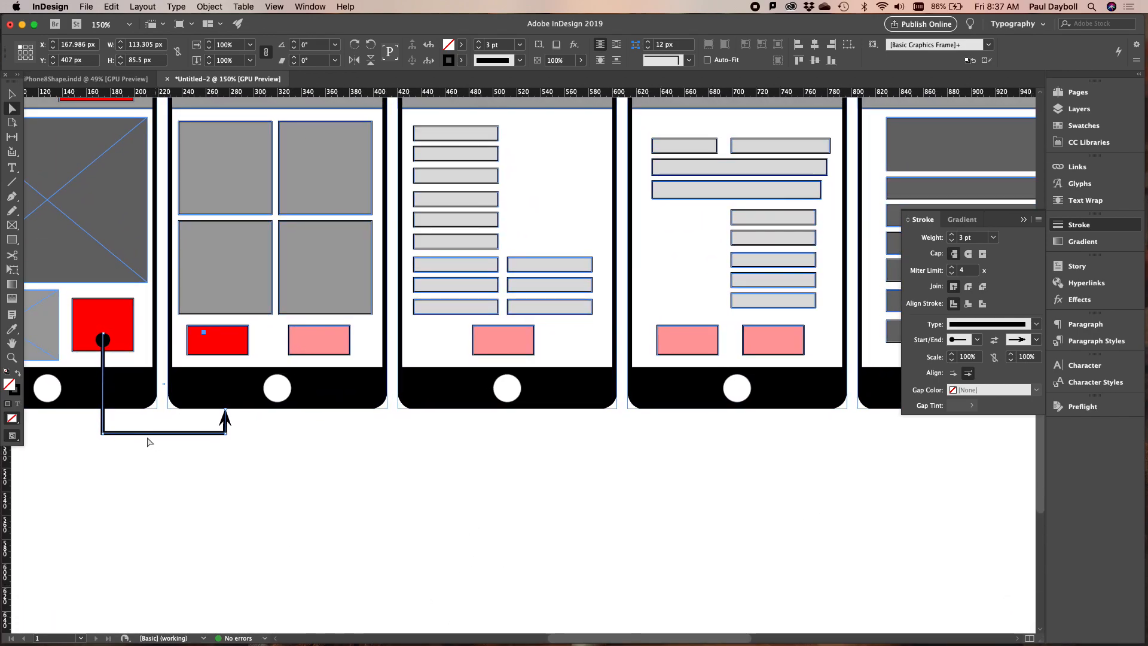
click(13, 94)
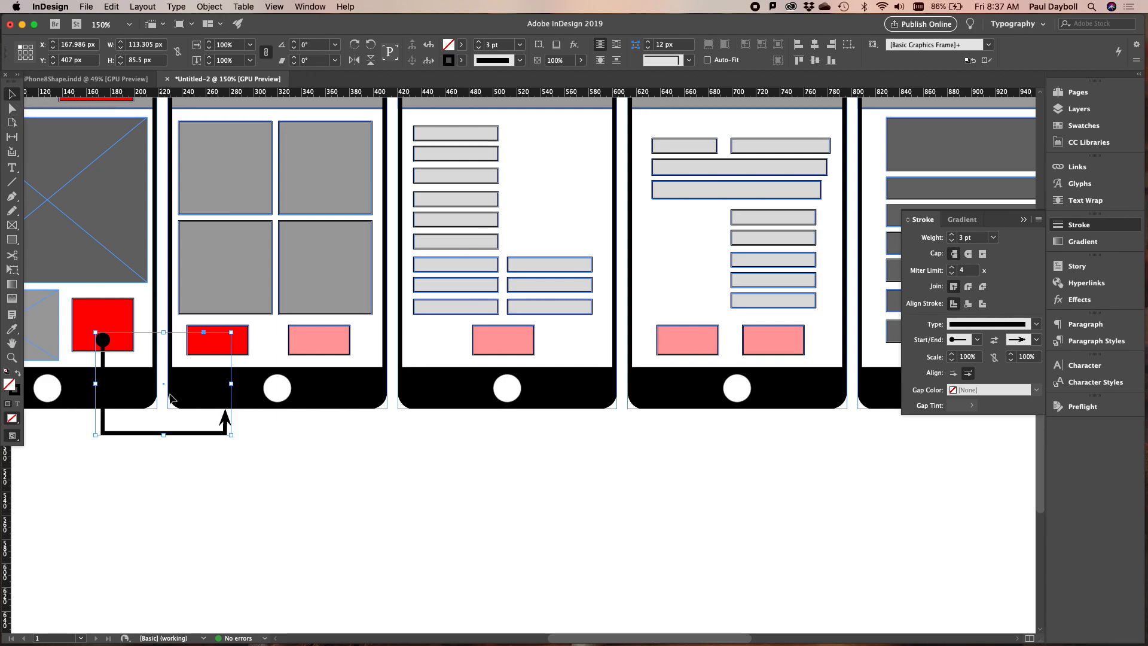
drag(192, 435, 417, 436)
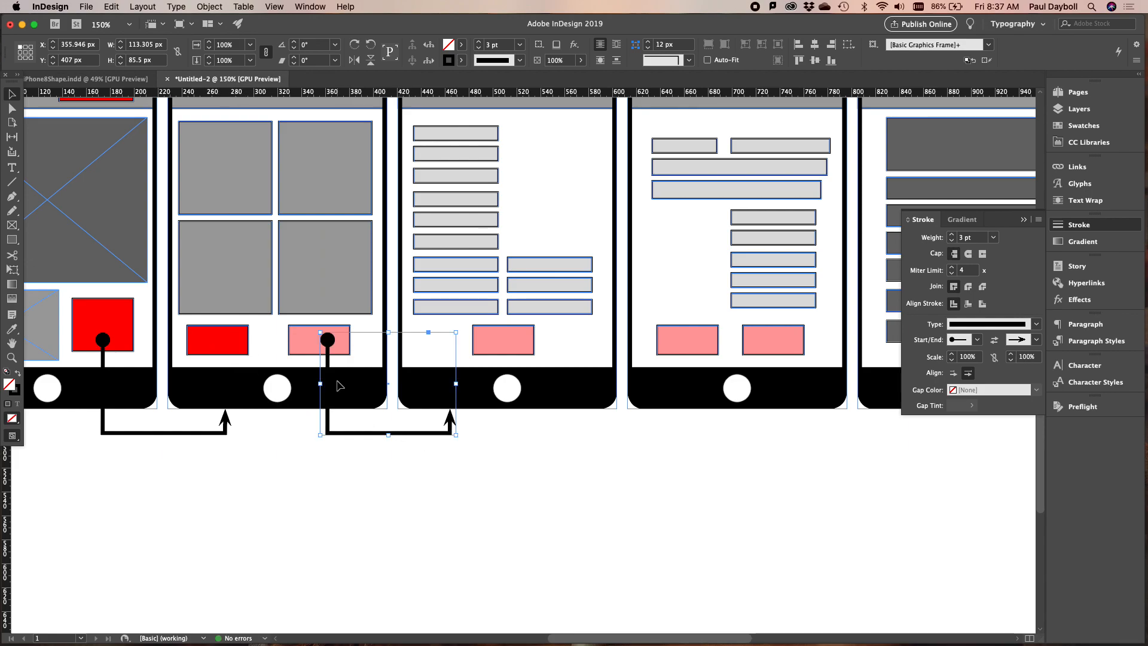
click(222, 429)
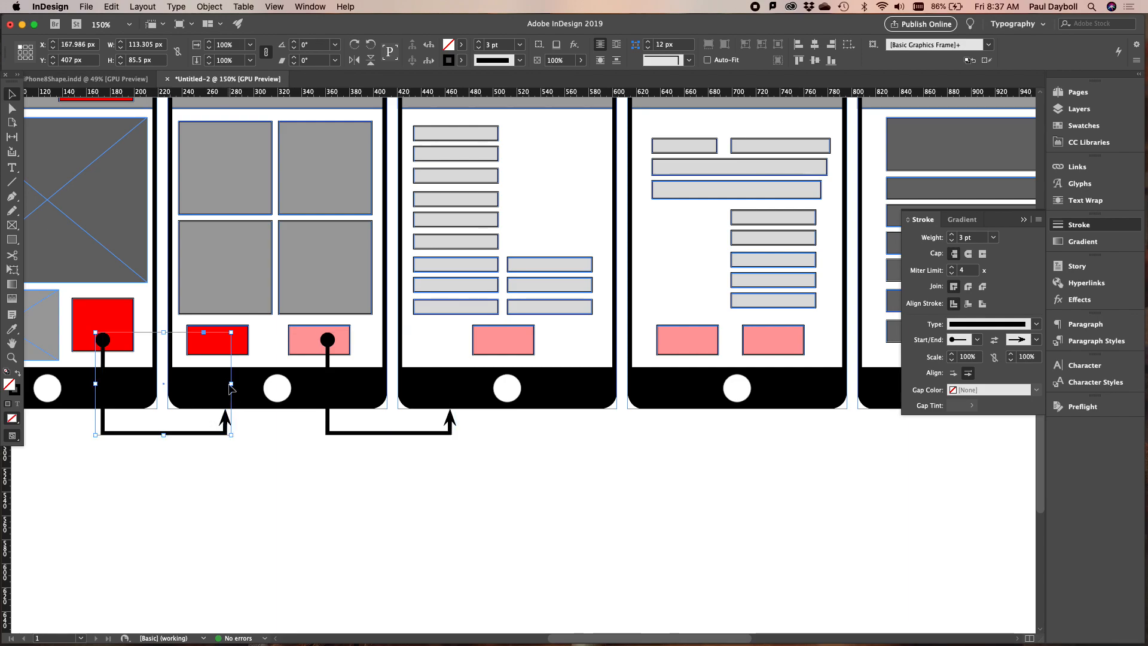
drag(231, 384, 277, 385)
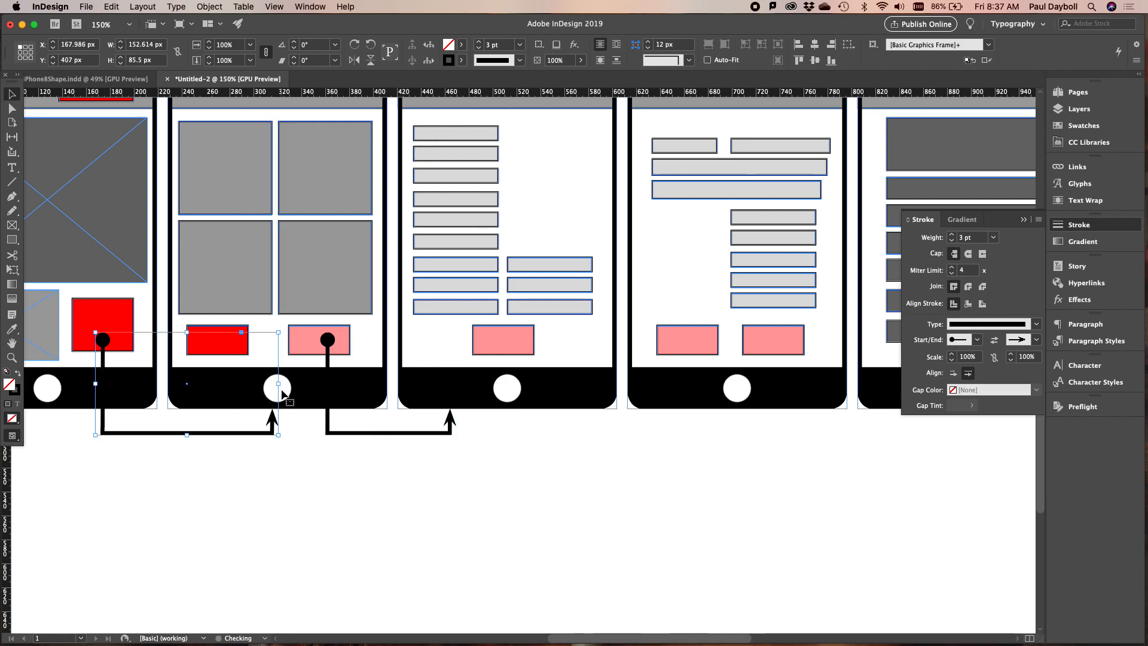
Step: Copy the second phone's connector onto the third phone's light red button and widen it to 194 px to reach the fourth phone
click(450, 431)
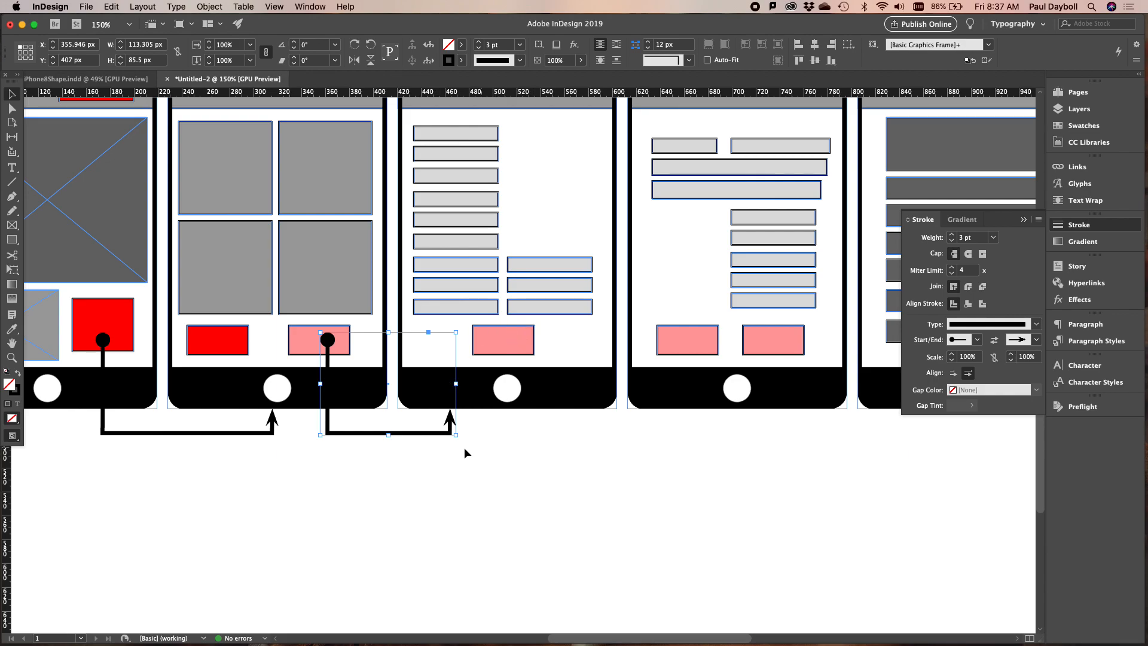
drag(408, 431, 587, 438)
drag(635, 384, 731, 390)
Step: Copy the third phone's connector to the second phone's red button, widen it to about 476 px, and lower its horizontal segment for a 100 px height
drag(596, 432, 310, 441)
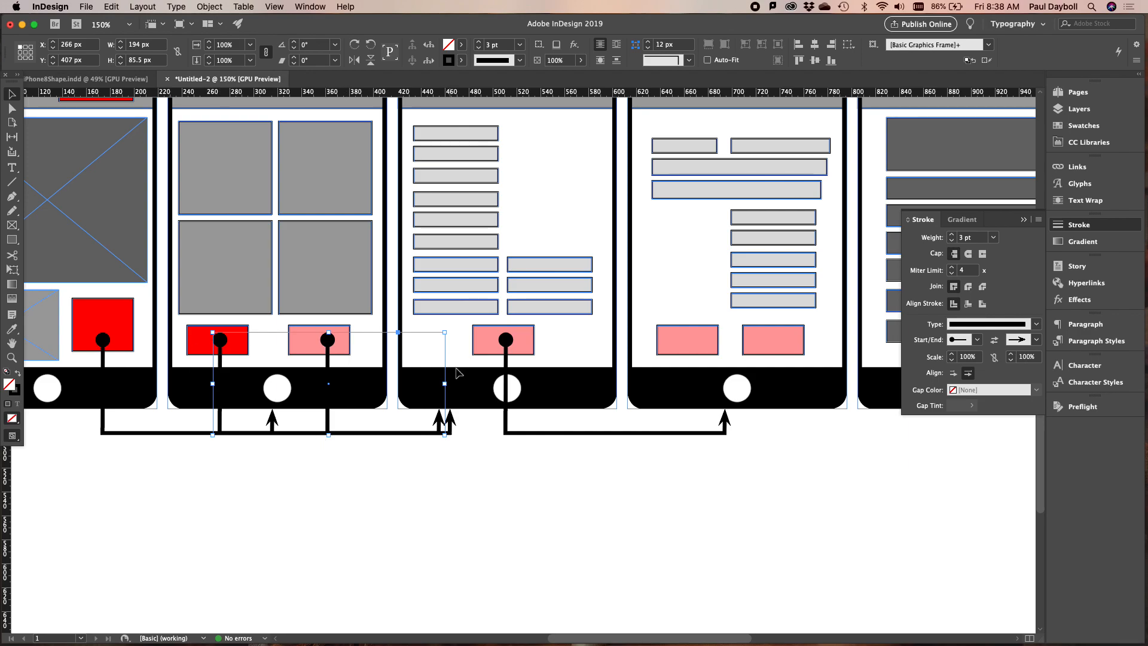
drag(445, 383, 794, 401)
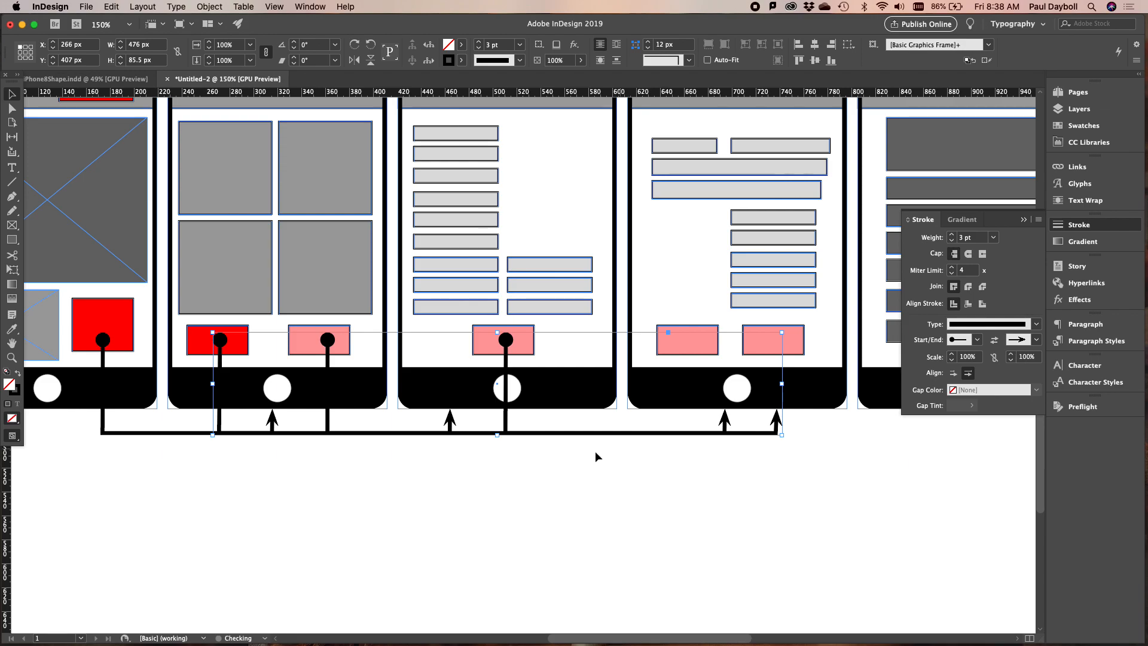
click(246, 464)
click(11, 109)
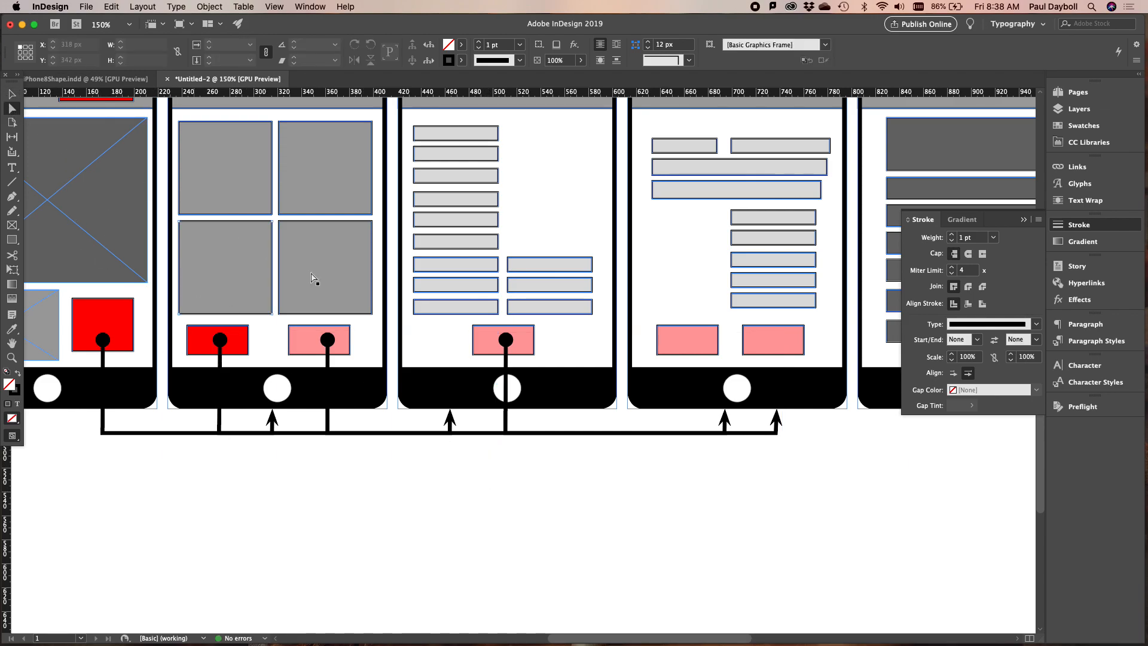
click(485, 433)
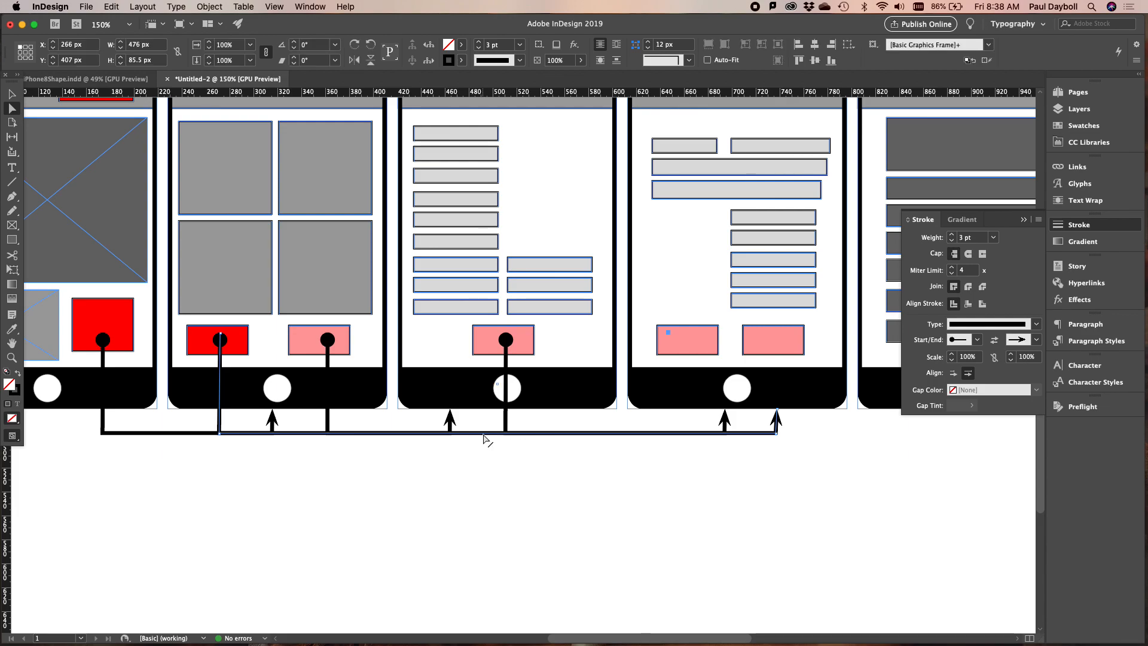
drag(484, 435, 484, 454)
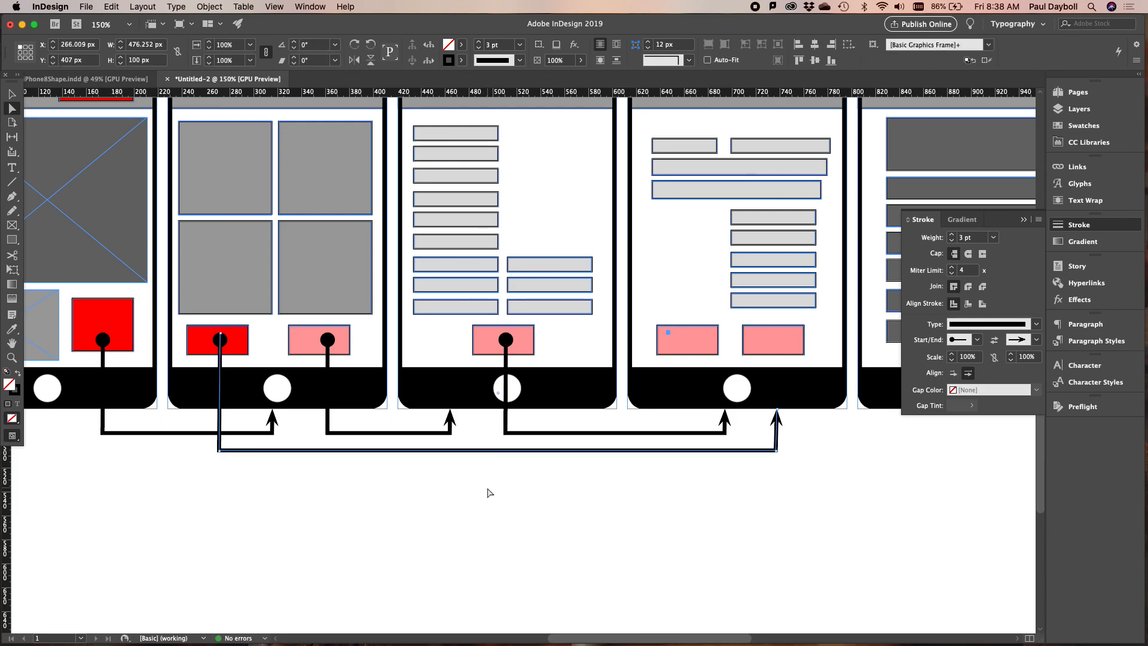
Step: Copy the longest connector above the phones, flip it vertically with a 60.5 px height, and start it at the first phone's upper red bar
key(super+space)
key(super+minus)
drag(536, 461, 507, 573)
key(super+space)
alt+click(506, 572)
alt+click(505, 551)
alt+click(505, 538)
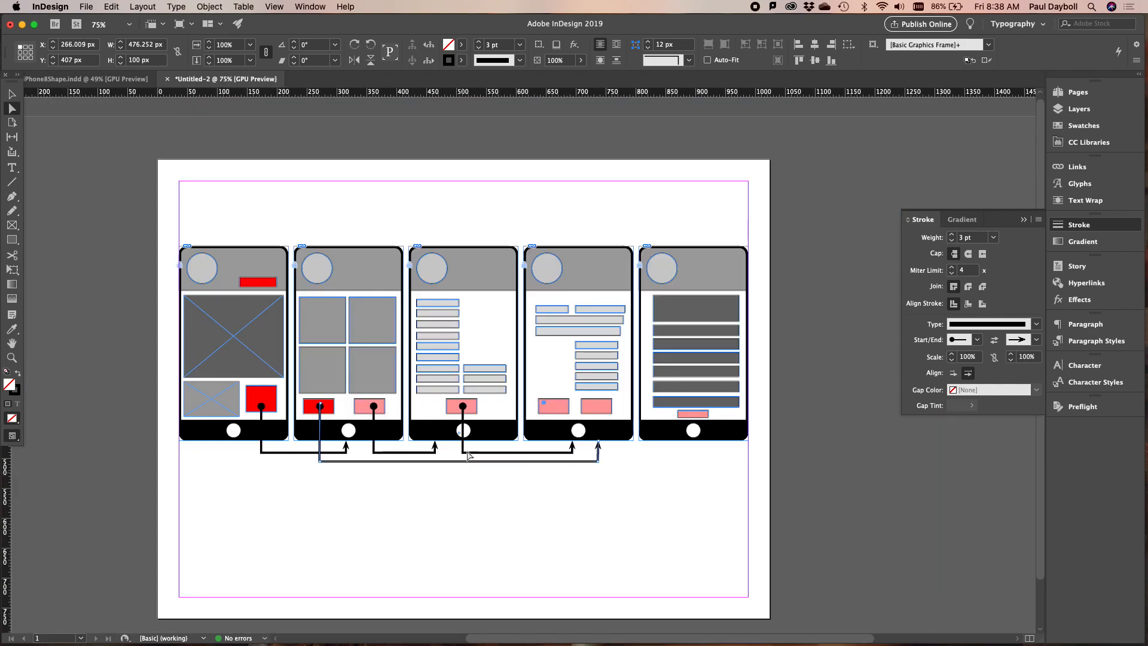
click(12, 94)
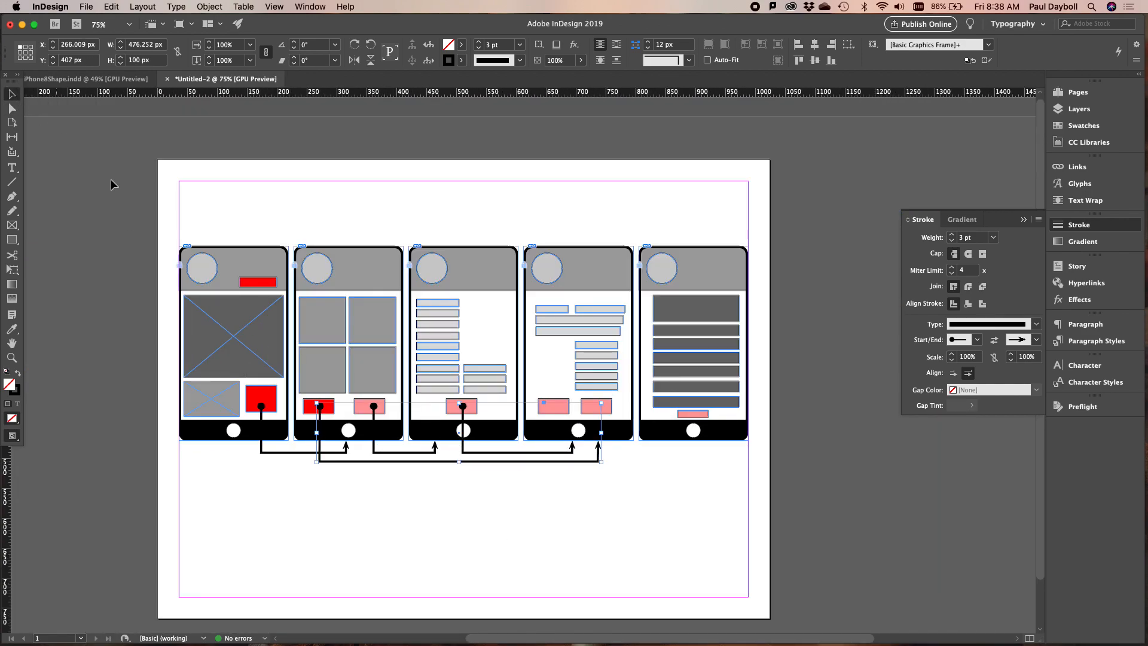
click(373, 484)
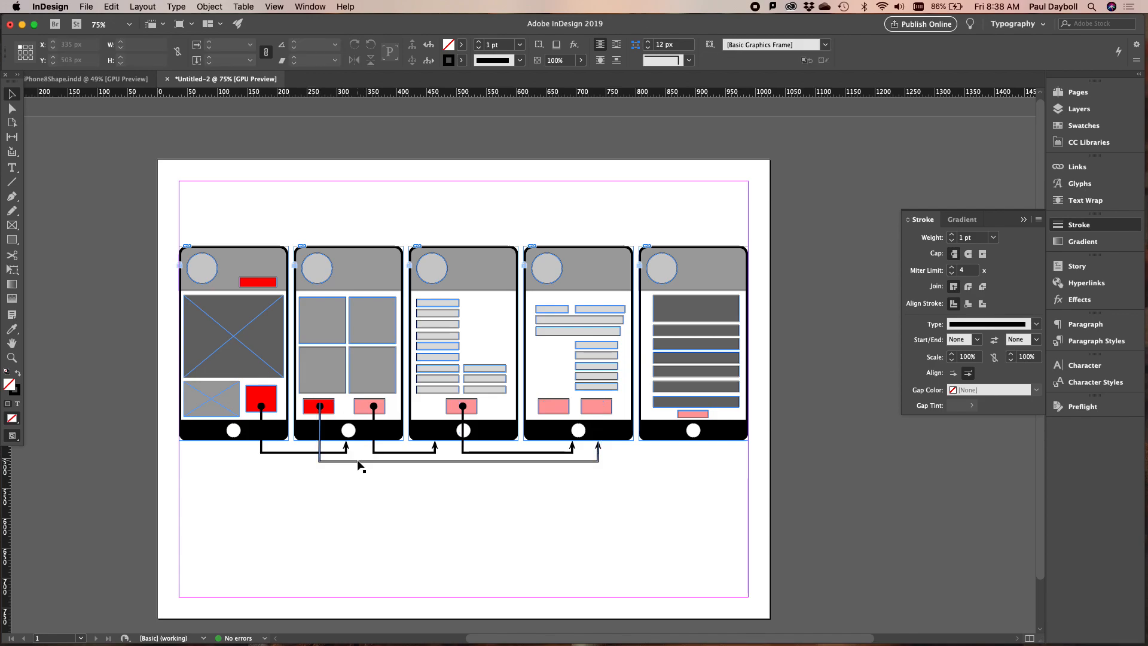
drag(361, 466, 305, 268)
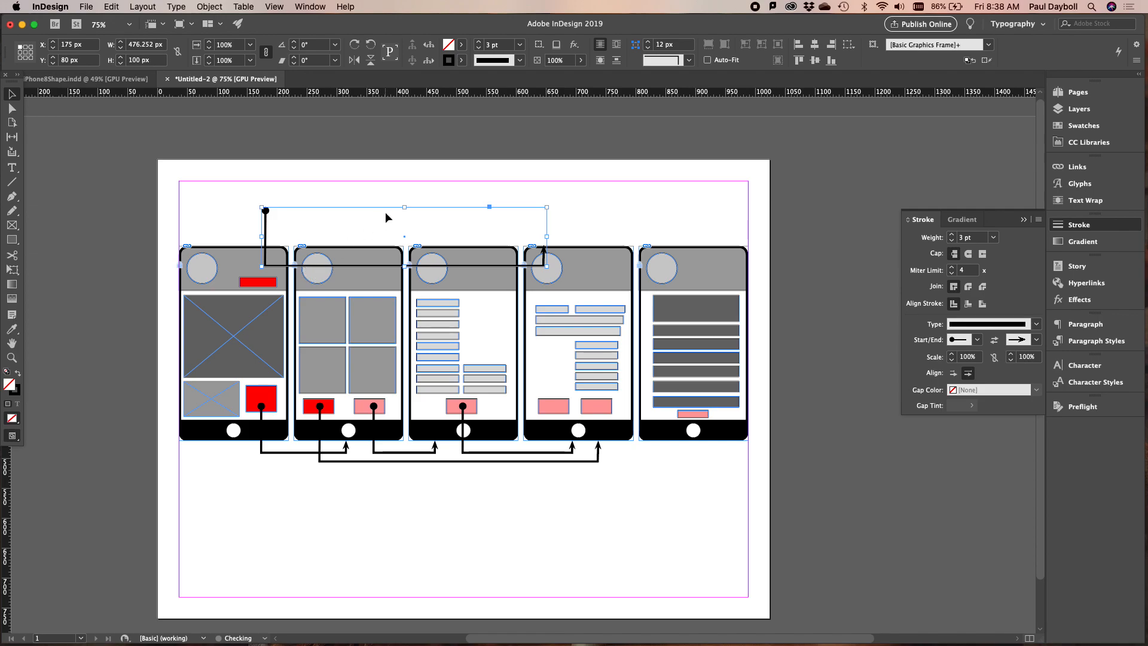
drag(403, 209, 379, 244)
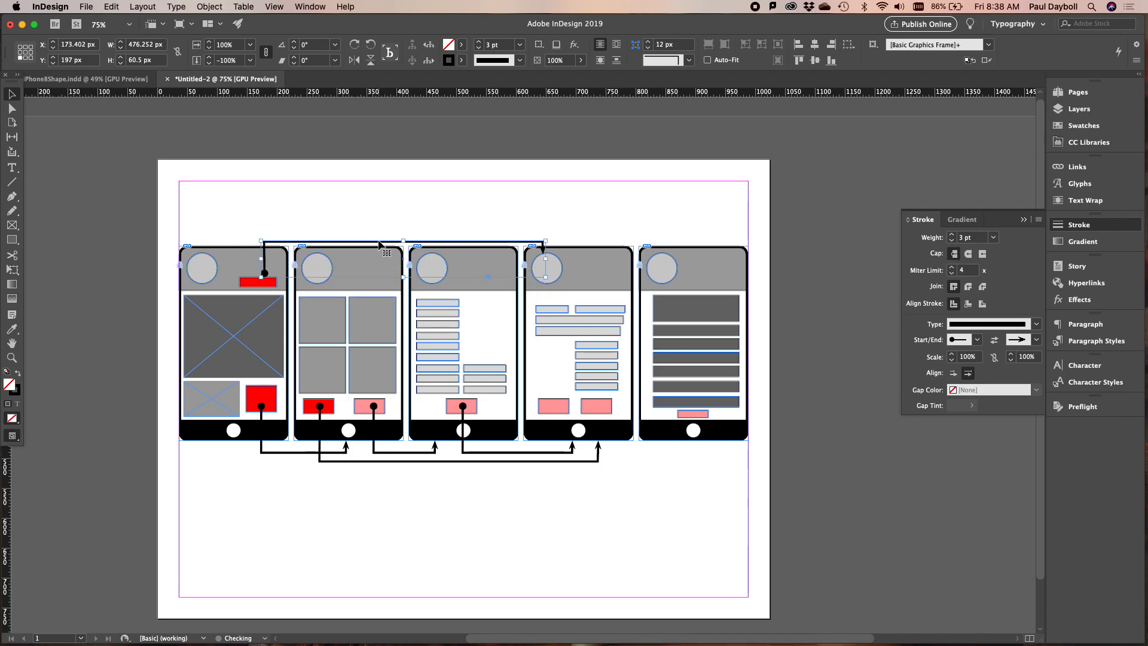
Step: Stretch the upper connector to the fifth phone, about 700.6 px wide and 75 px high
drag(545, 258, 679, 259)
drag(470, 241, 469, 233)
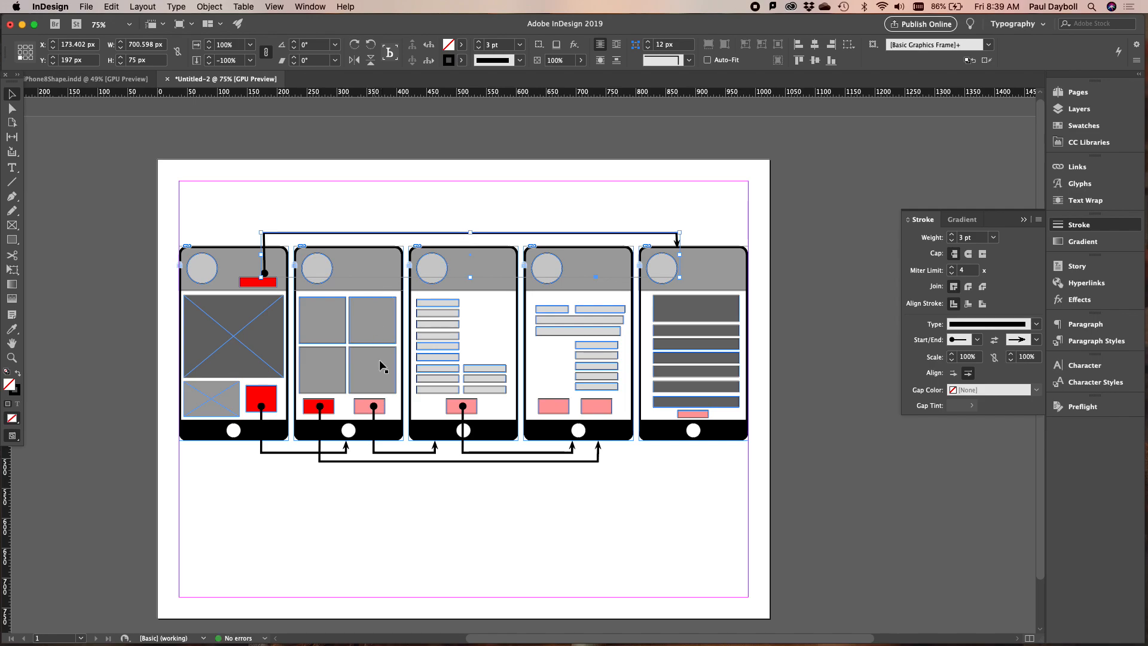
click(414, 534)
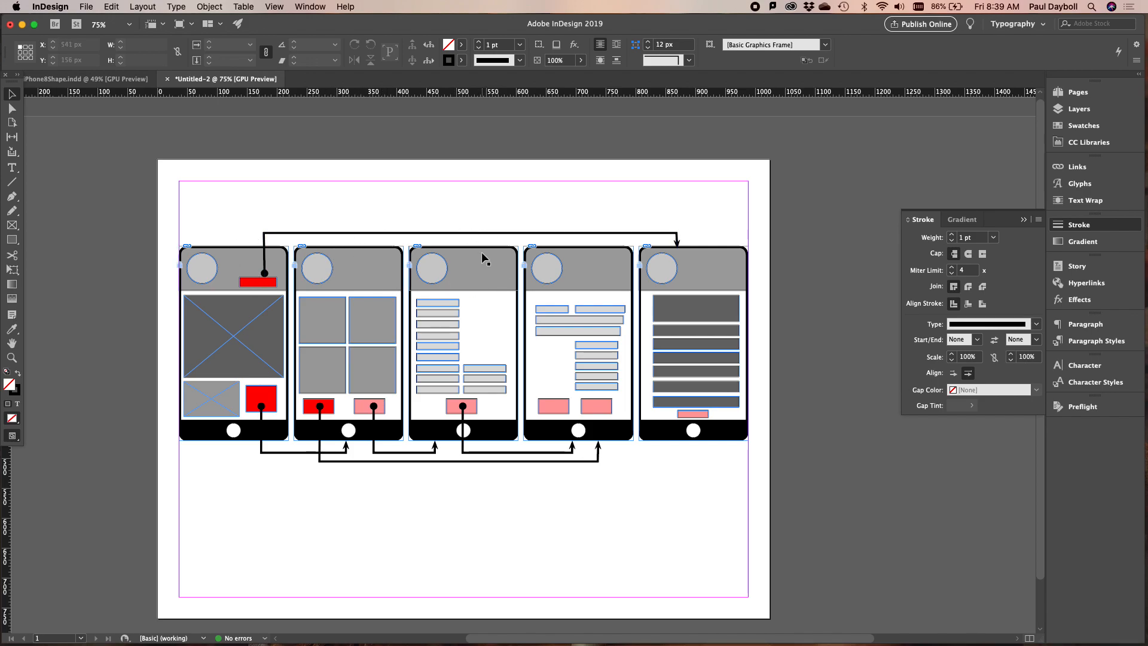
Step: Copy the third phone's upper six bars alongside to complete its second column of bars
click(444, 322)
drag(441, 329, 520, 378)
click(557, 506)
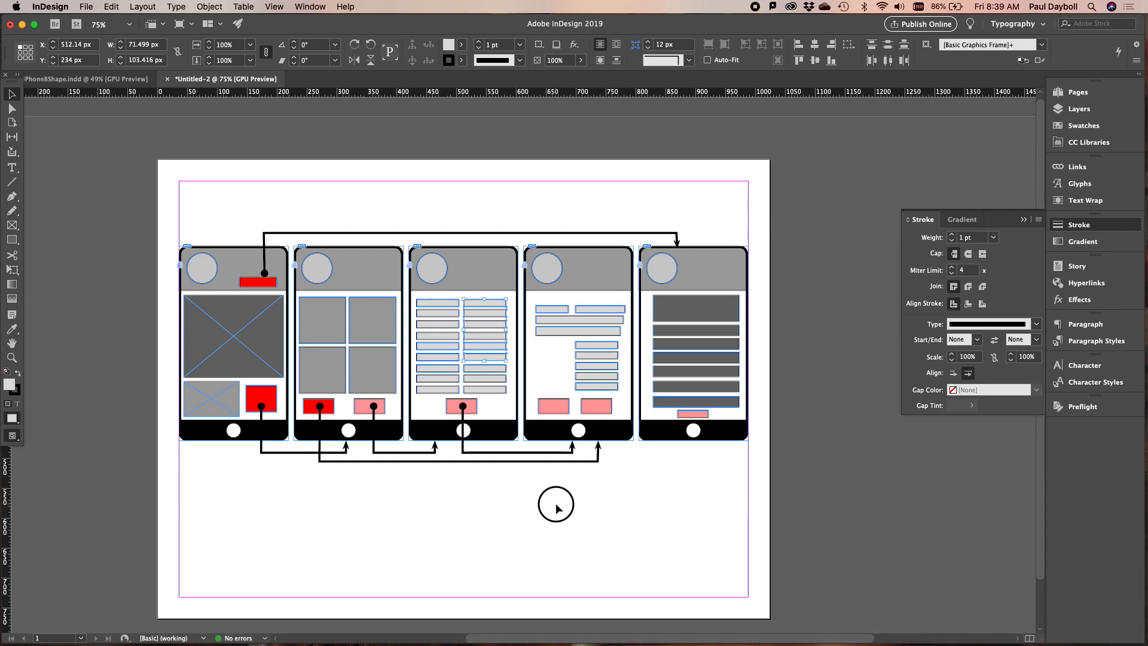